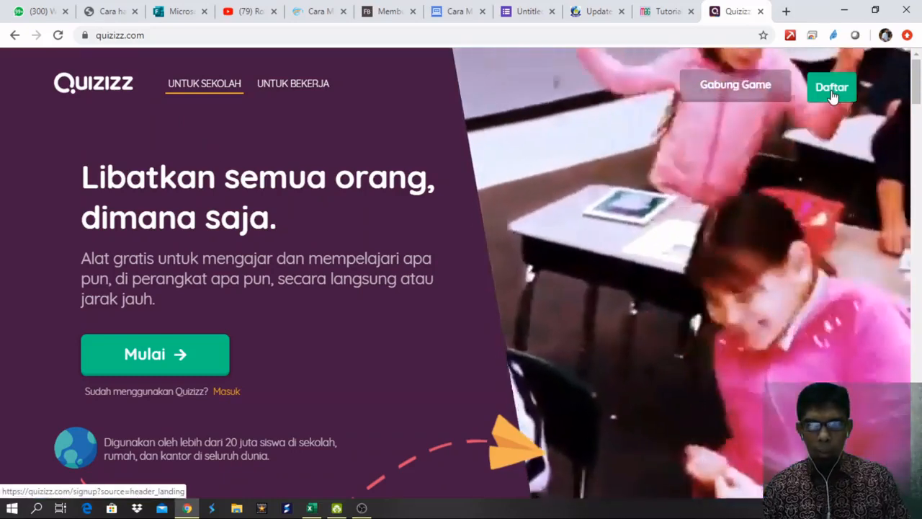
Sign up for Quizizz with Google and pick the account to continue with.
left_click(833, 90)
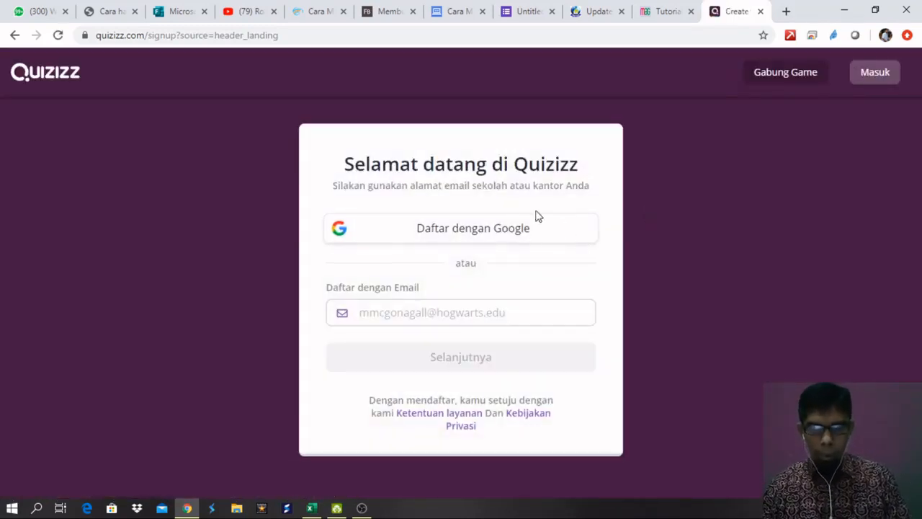
left_click(480, 236)
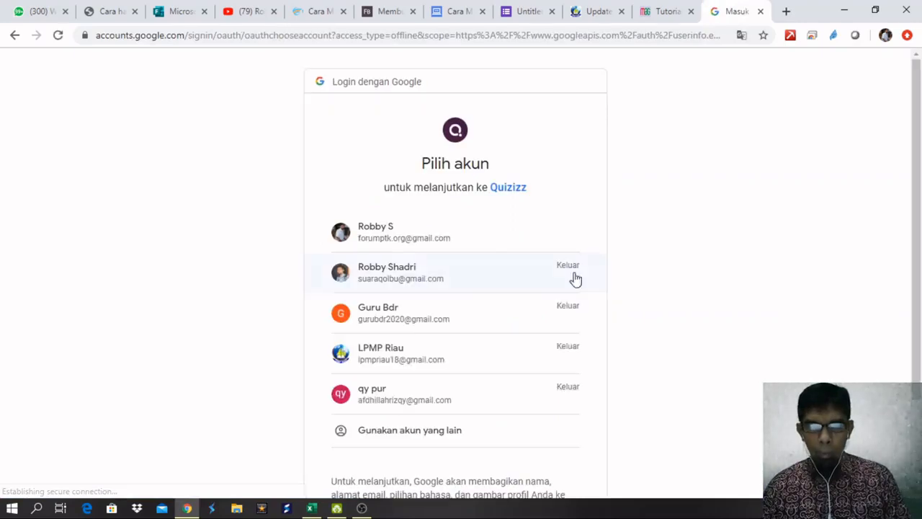
left_click(428, 244)
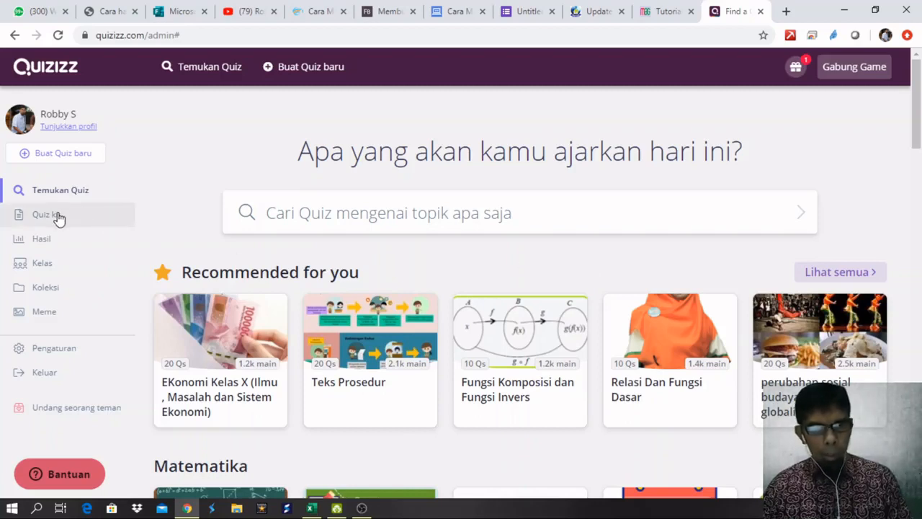
scroll(526, 287, "down", 1)
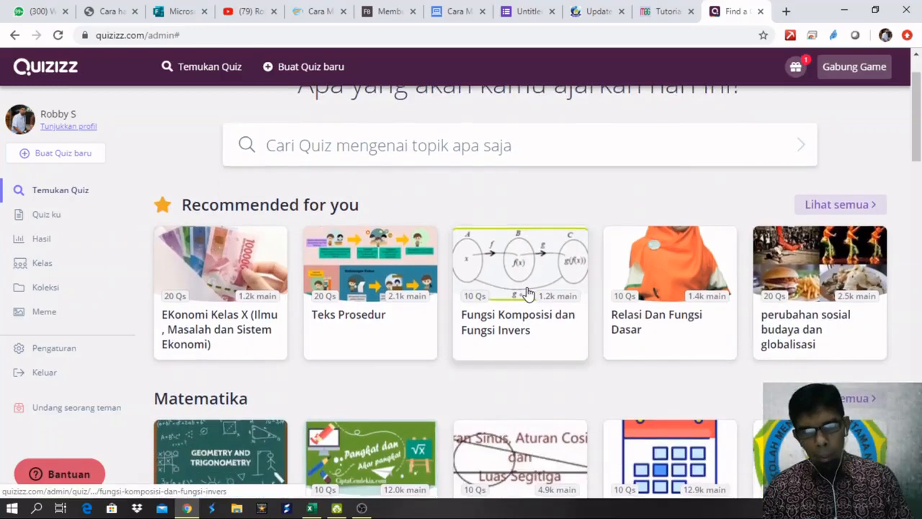
scroll(527, 292, "down", 2)
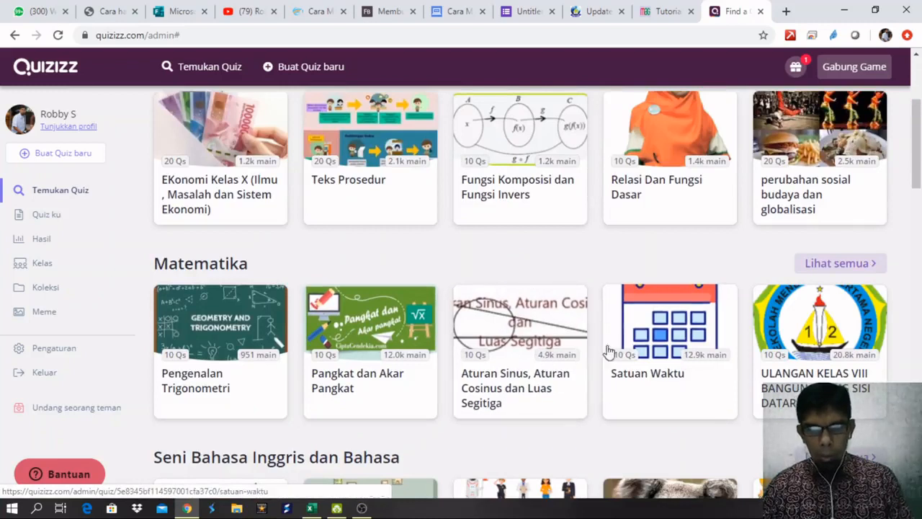
scroll(652, 349, "down", 2)
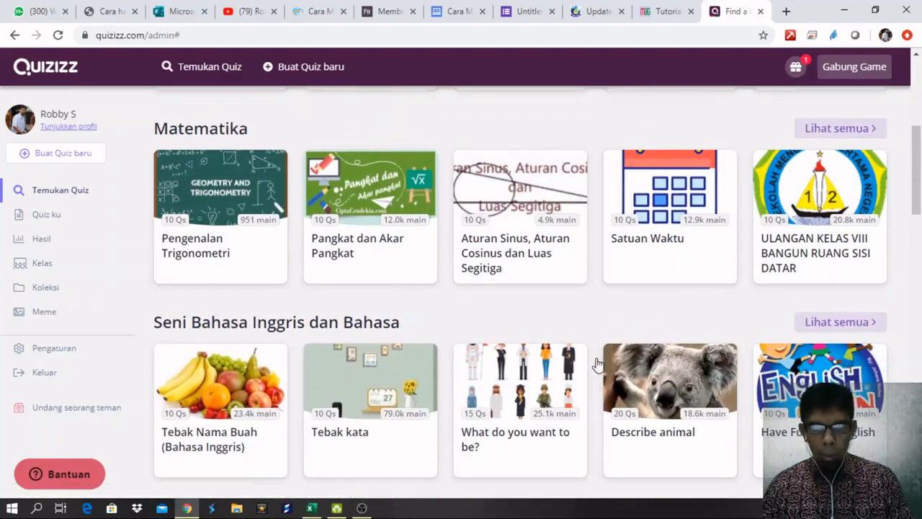
scroll(515, 366, "down", 4)
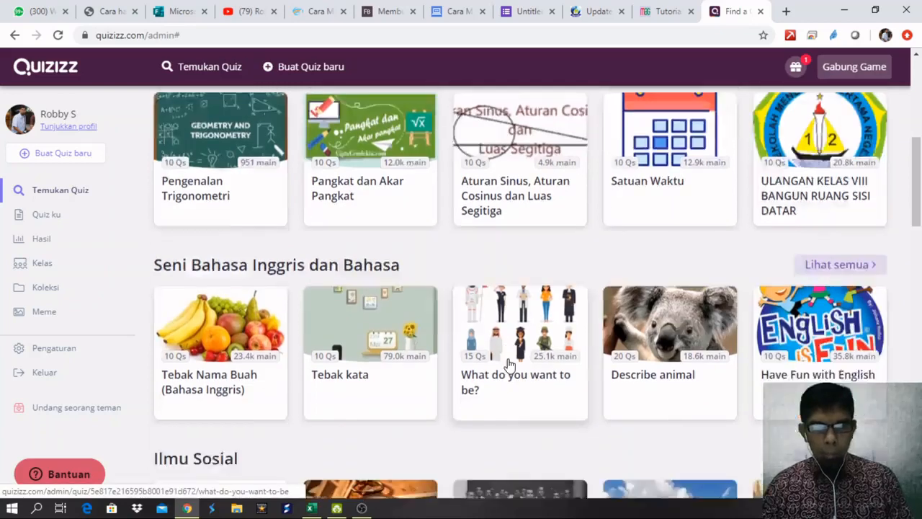
scroll(511, 365, "up", 6)
scroll(509, 364, "up", 2)
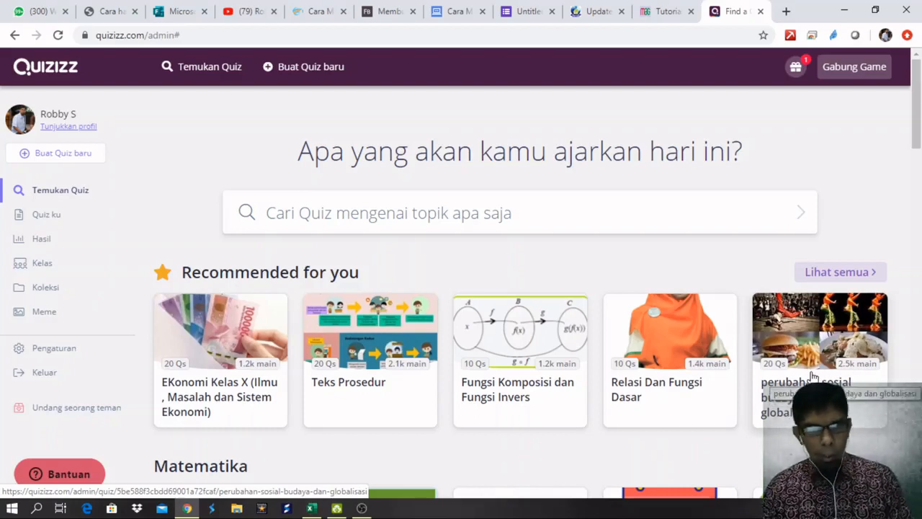
Open Quiz ku to list my four existing quizzes, including 'Ujian Matematika Kelas 5'.
left_click(70, 219)
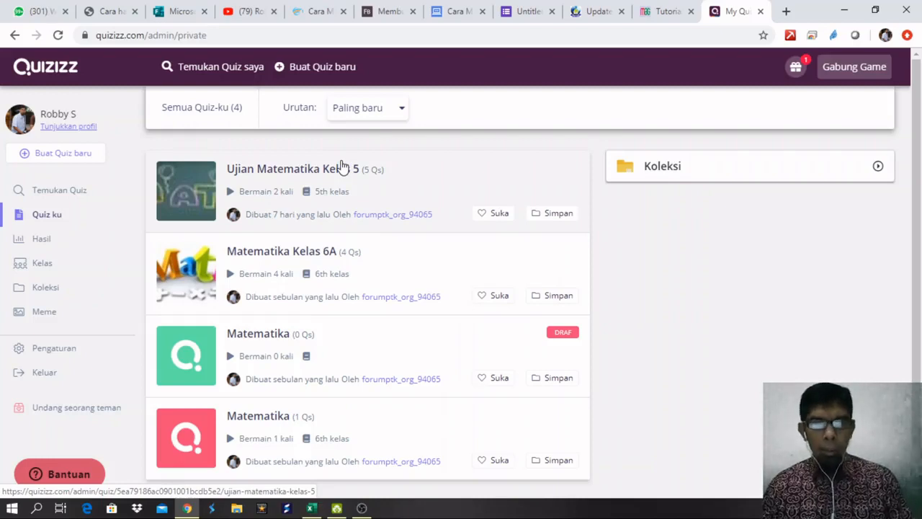
Create a new quiz named 'Matematika Kelas 5' with the Matematika subject and open its editor.
left_click(320, 72)
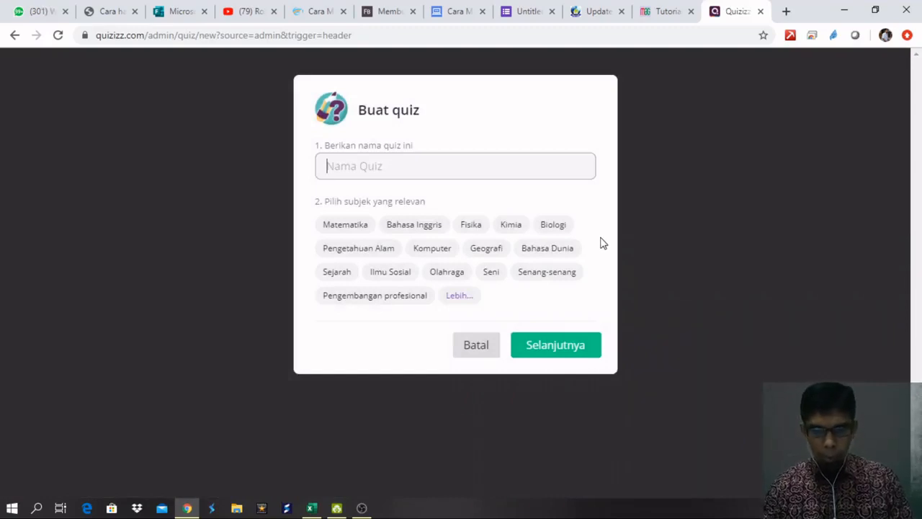
type("Matematika Kelas 5")
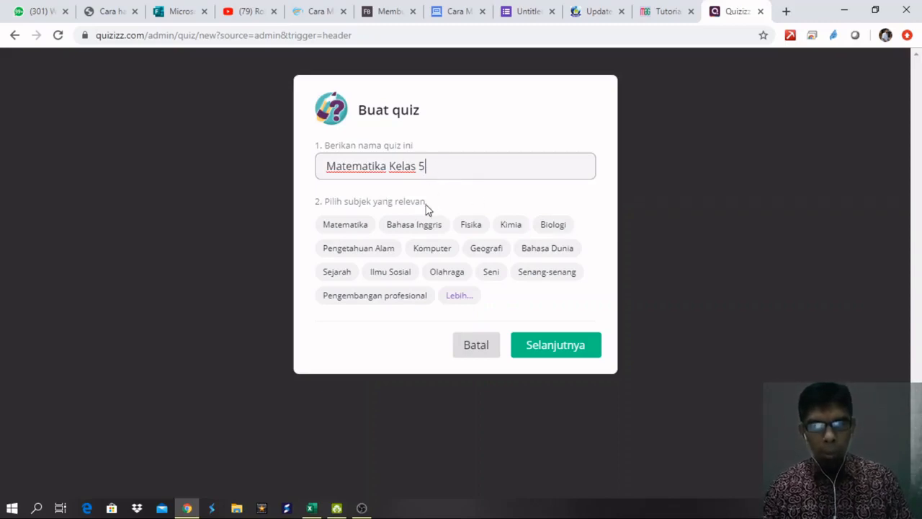
left_click(363, 223)
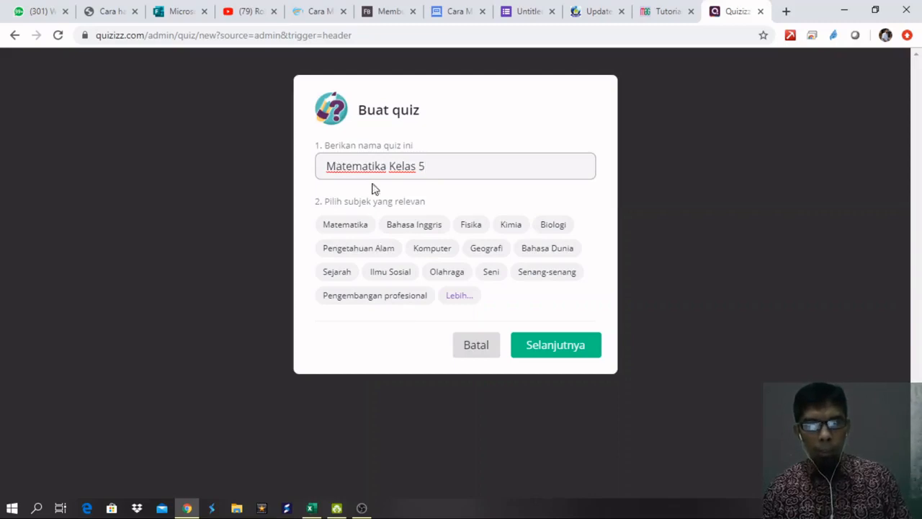
left_click(353, 226)
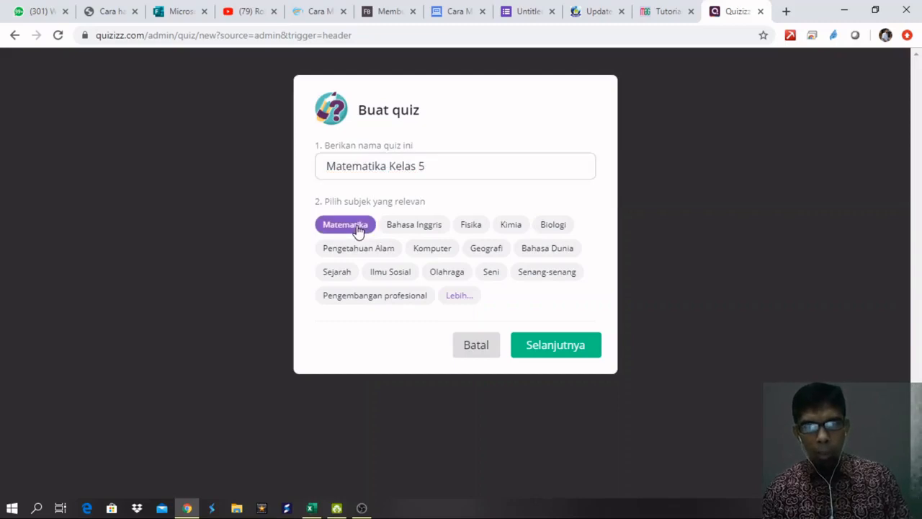
left_click(560, 351)
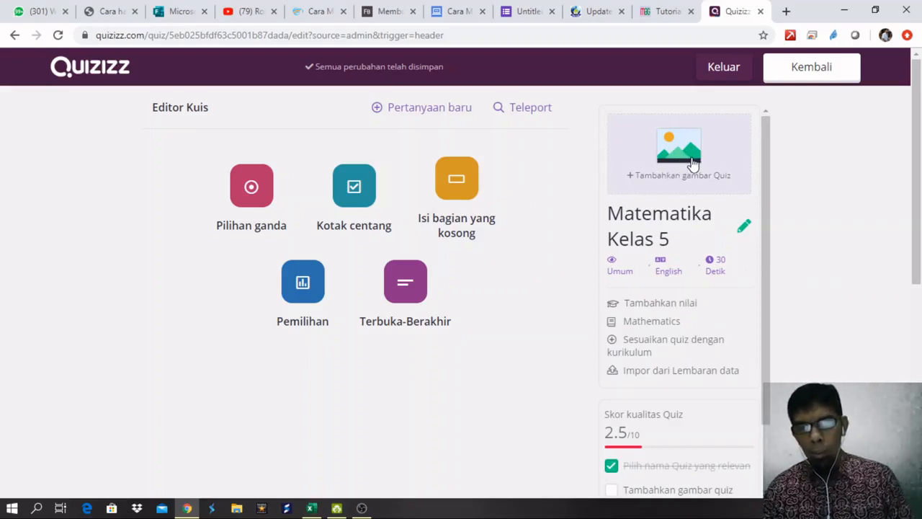
Search Google Images for 'matematika' and preview the Pentingnya Belajar Matematika cartoon.
left_click(786, 11)
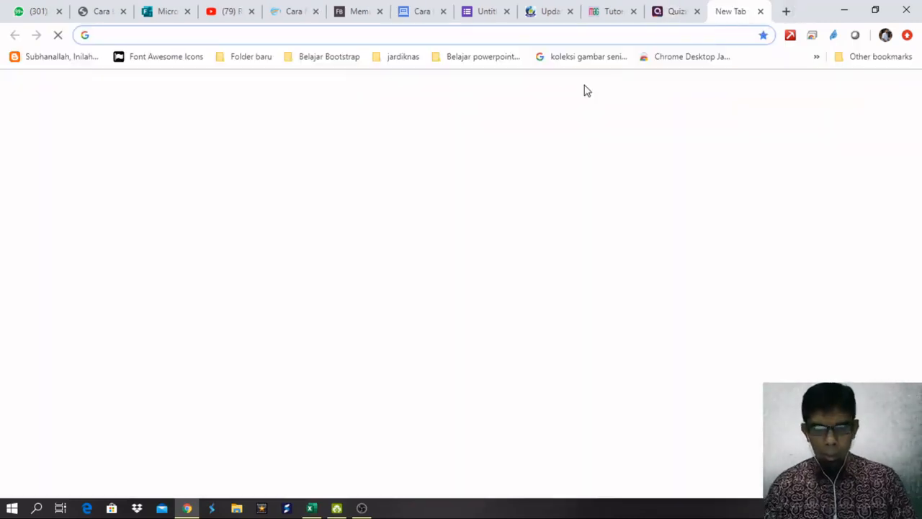
type("goo")
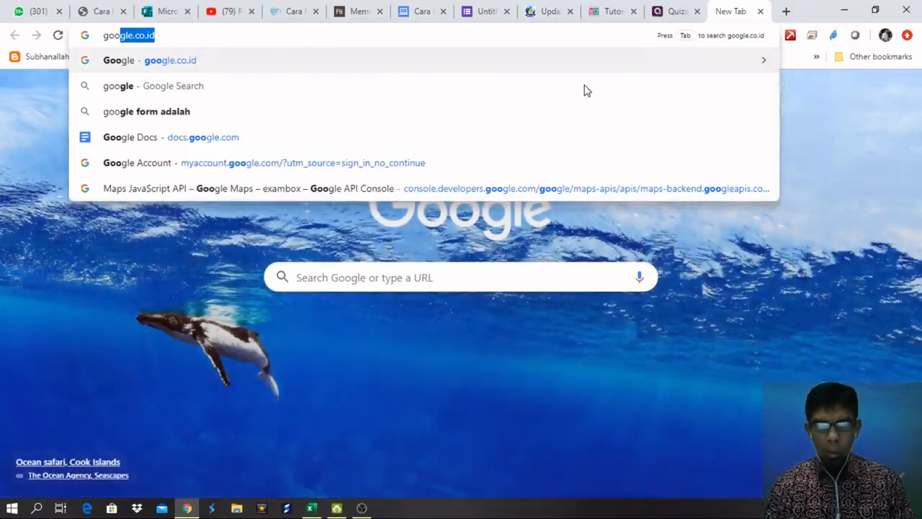
key("Return")
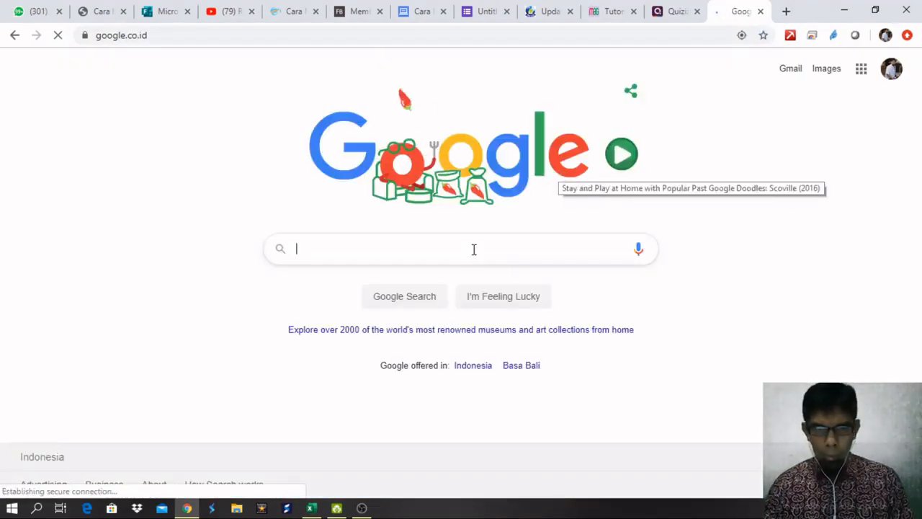
type("matema")
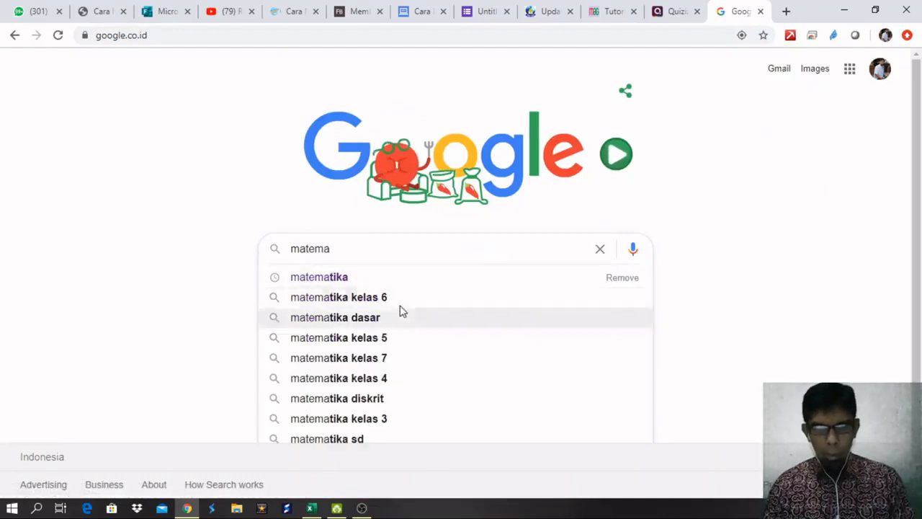
left_click(382, 277)
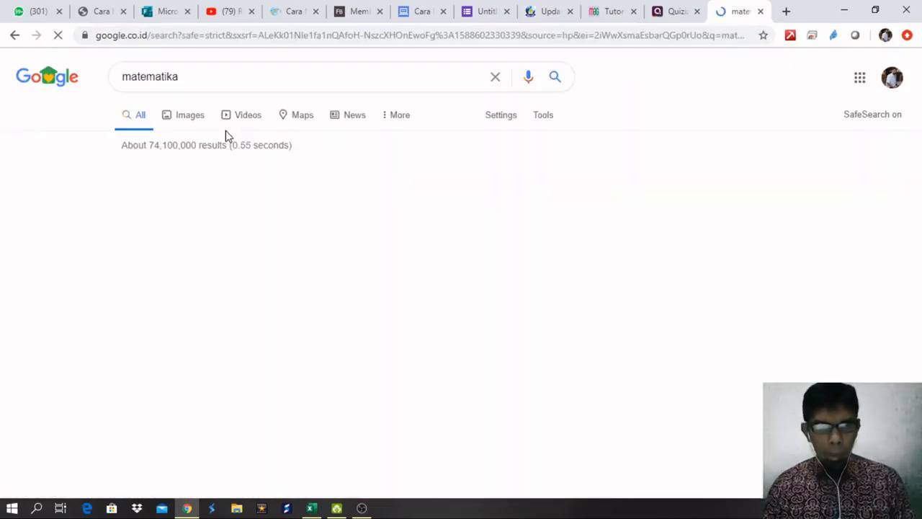
left_click(190, 123)
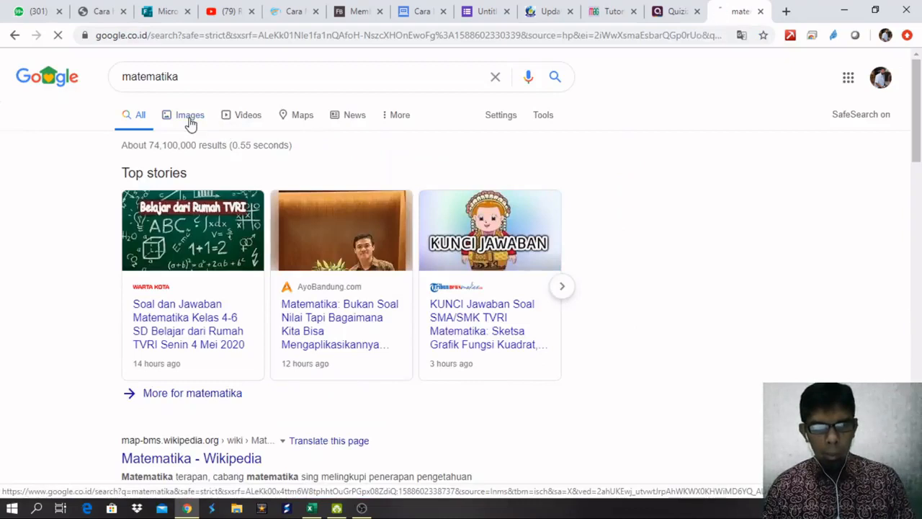
scroll(654, 302, "down", 3)
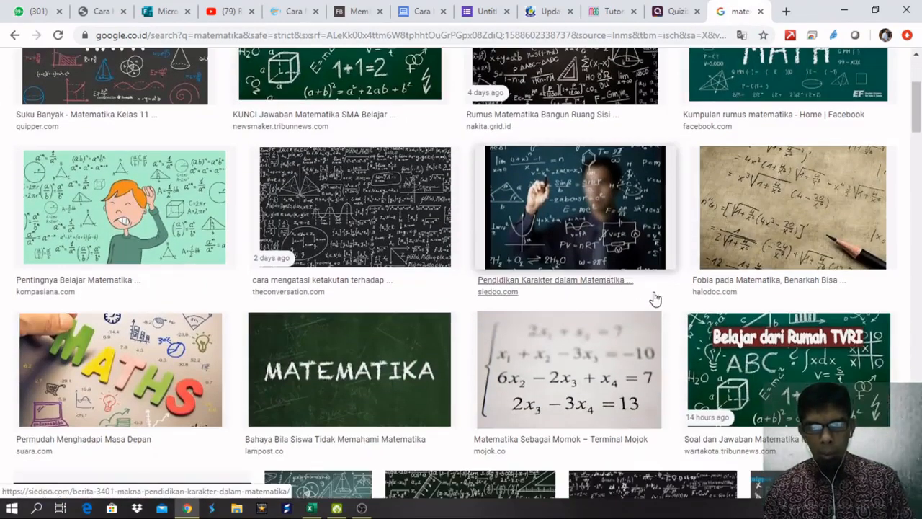
left_click(124, 209)
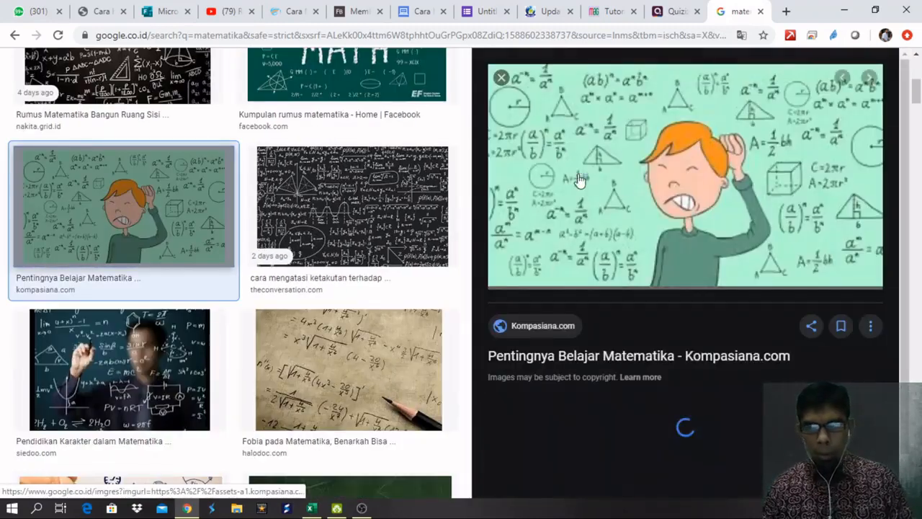
Start saving the image and create a new 'quizizz' folder inside obs.
right_click(693, 176)
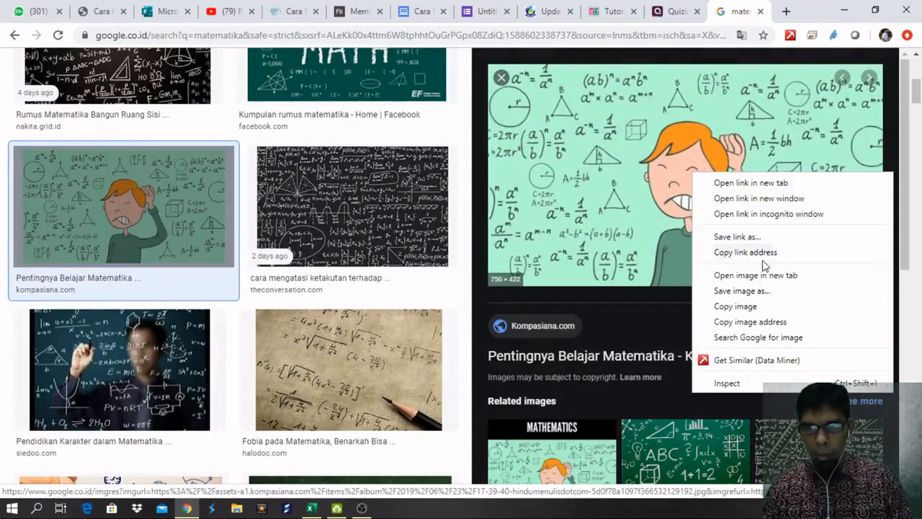
left_click(742, 291)
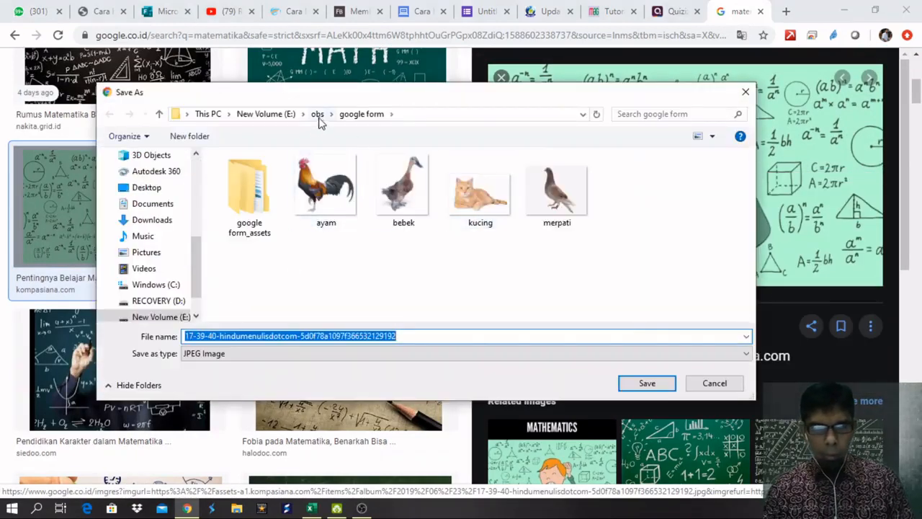
left_click(317, 114)
left_click(319, 270)
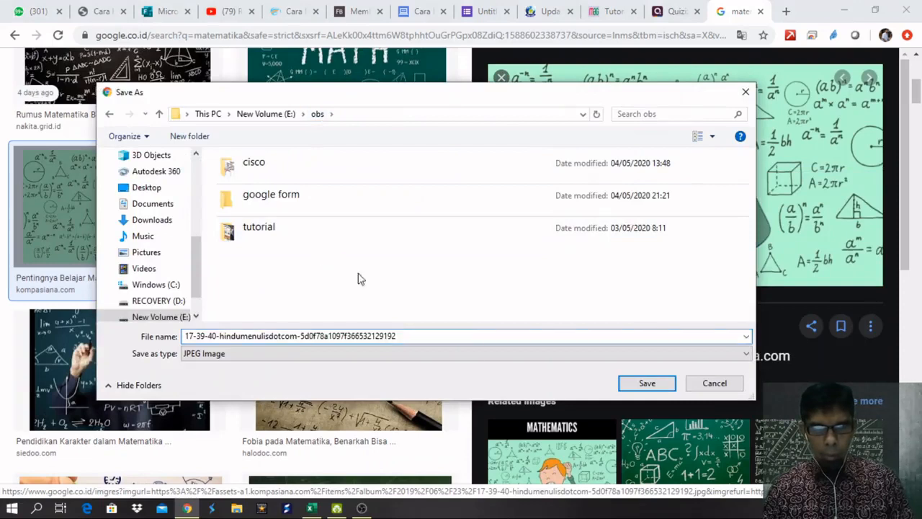
right_click(320, 268)
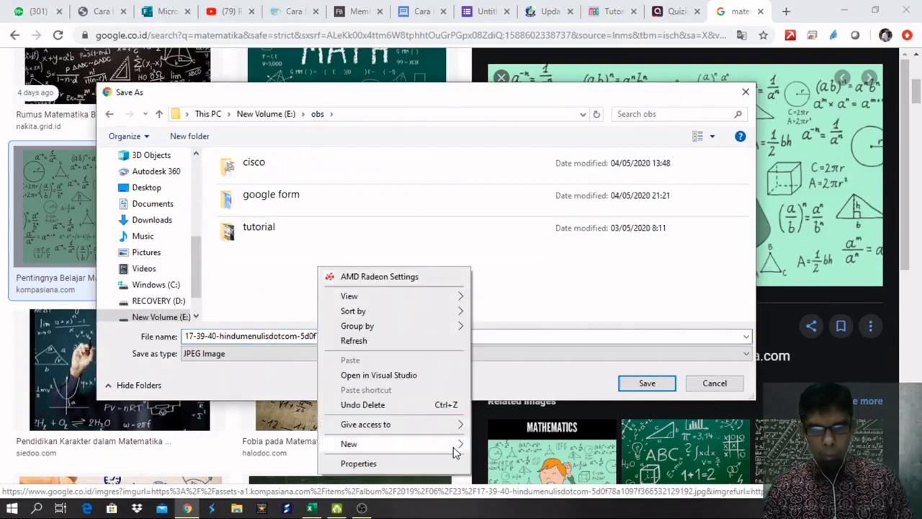
mouse_move(456, 450)
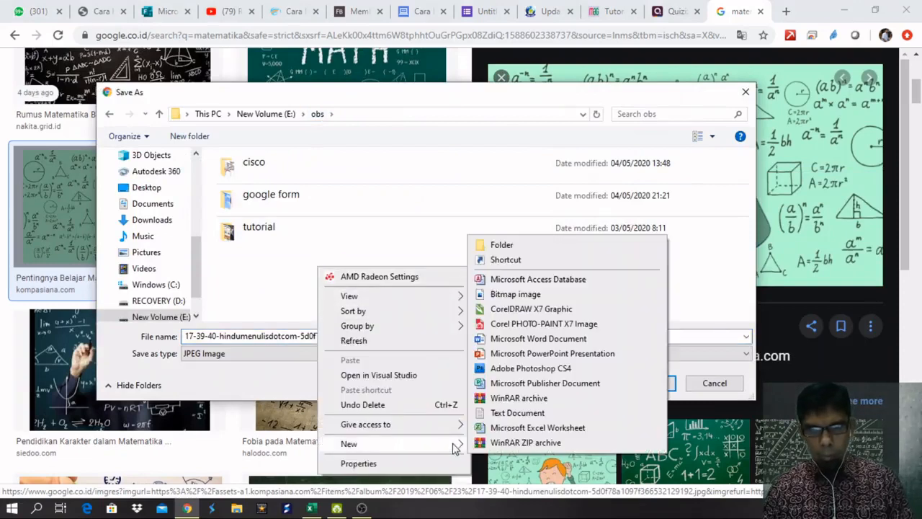
left_click(515, 247)
type("quizi")
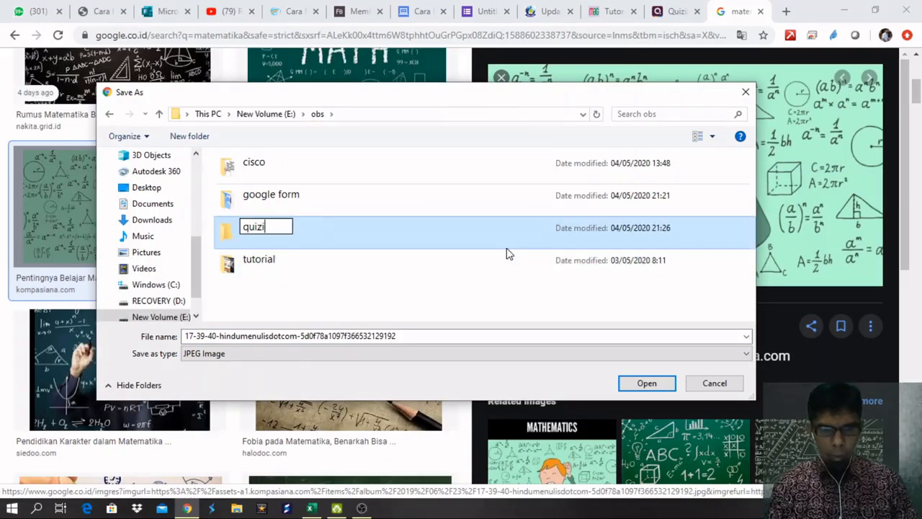
type("zz")
key("Return")
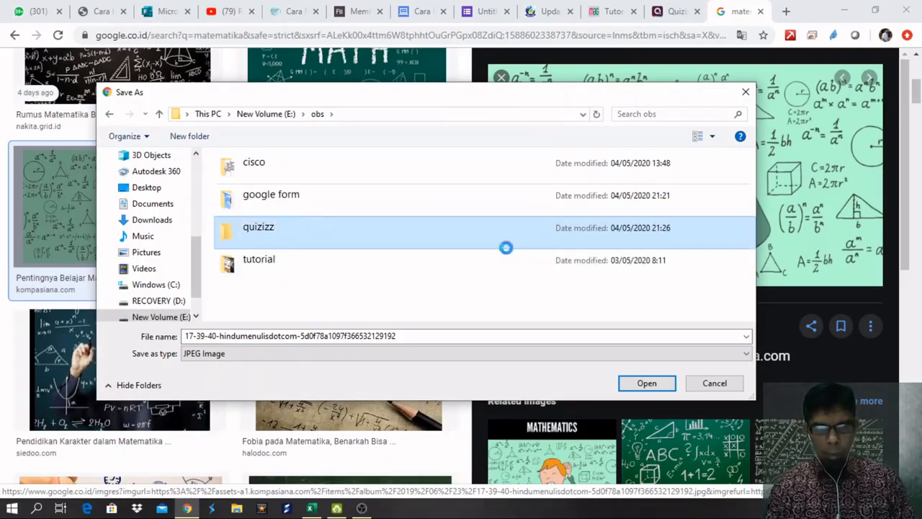
Save the picture as pic.jpg in the quizizz folder.
double_click(505, 247)
left_click(475, 336)
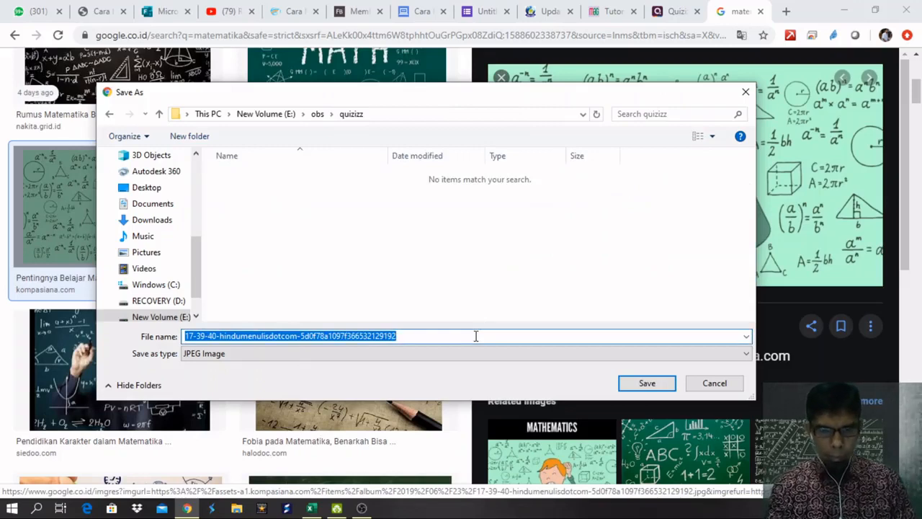
type("pic")
key("Return")
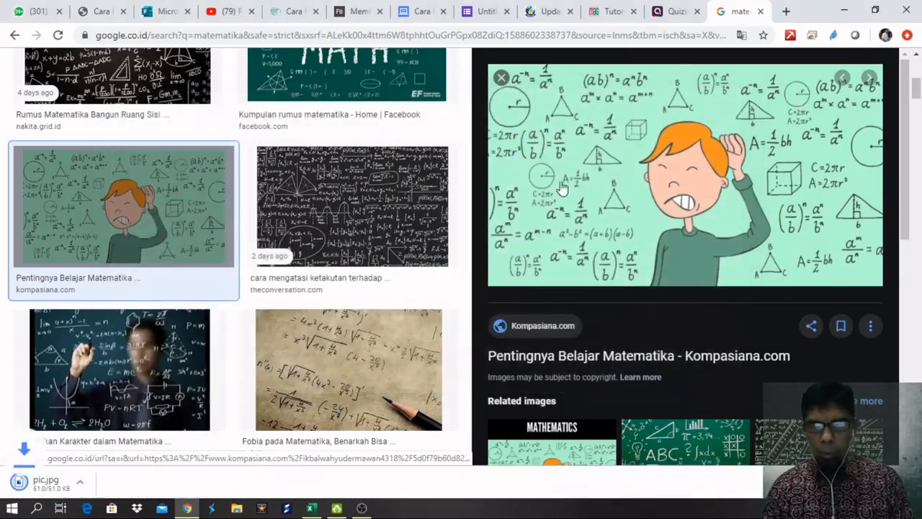
Return to the Quizizz editor tab and scroll the side panel to the quiz image placeholder.
left_click(674, 11)
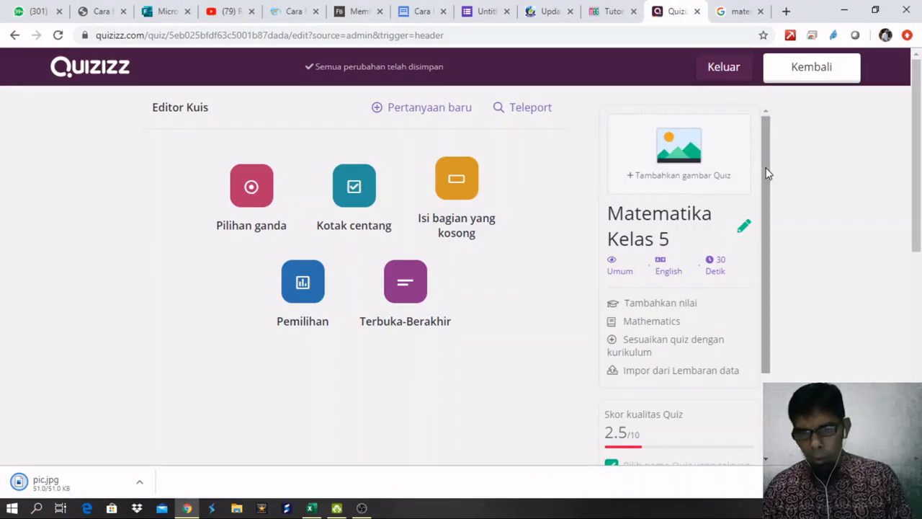
left_click_drag(766, 186, 789, 275)
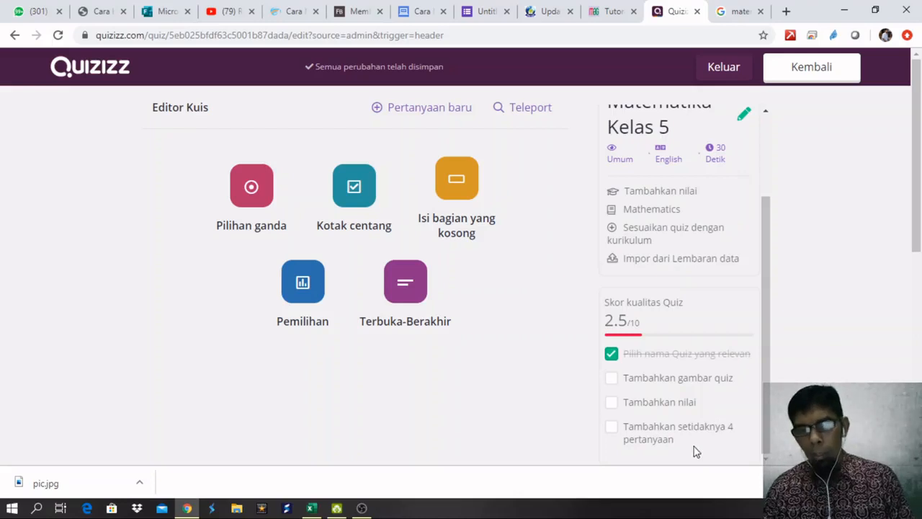
left_click_drag(763, 390, 767, 297)
Upload pic from obs\quizizz as the quiz cover image.
left_click(687, 157)
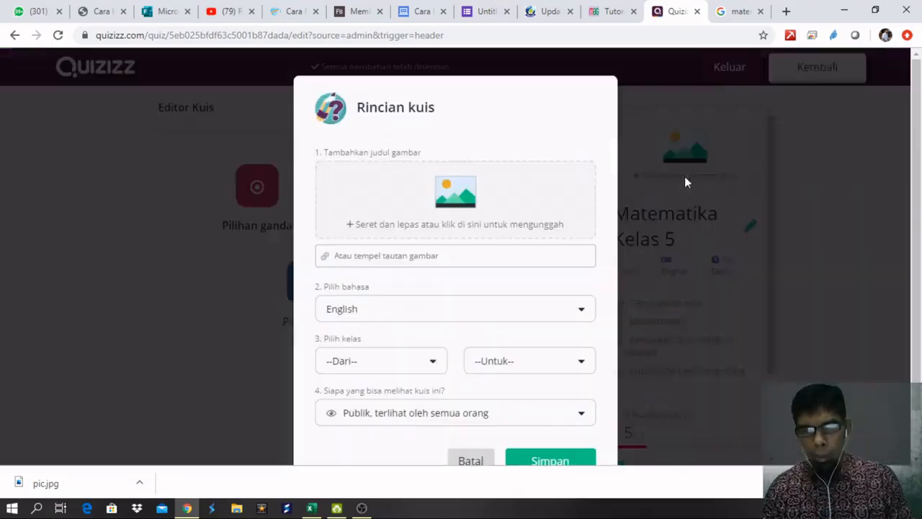
left_click(461, 197)
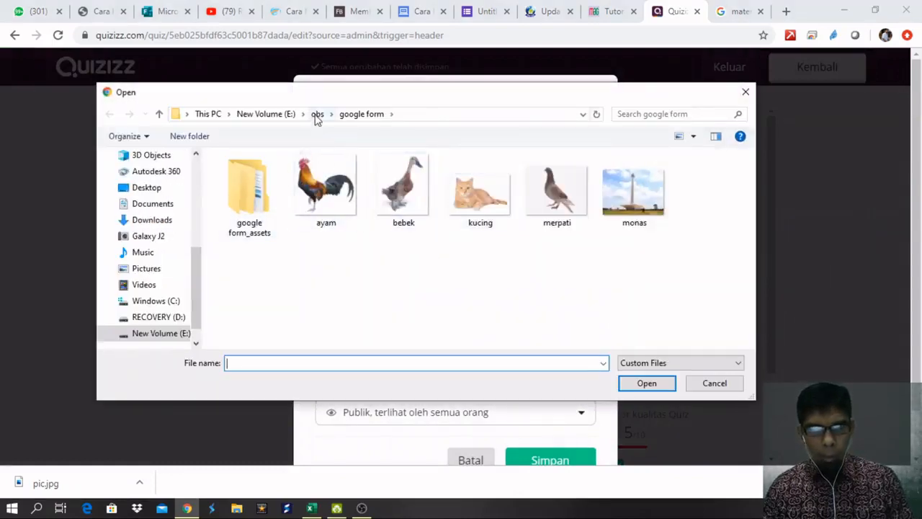
left_click(317, 116)
left_click(281, 228)
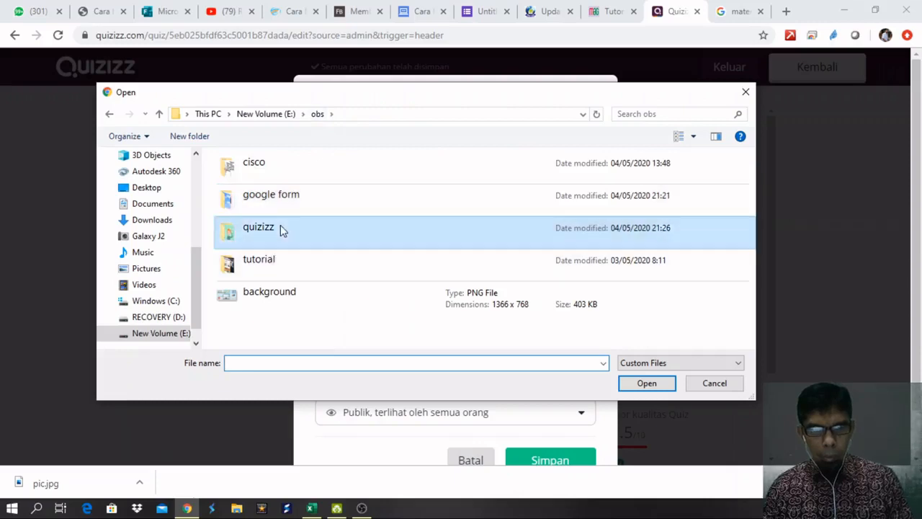
double_click(281, 228)
double_click(261, 181)
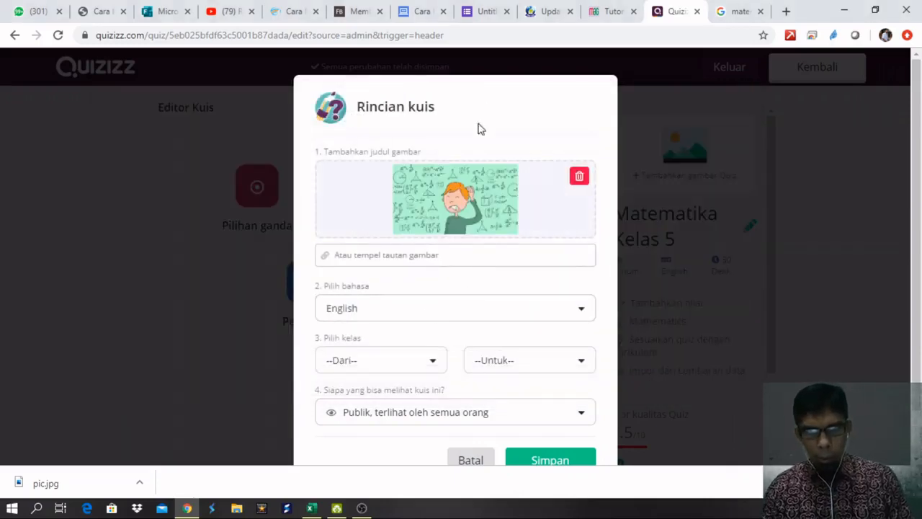
Set the quiz language to Indonesian.
left_click(526, 317)
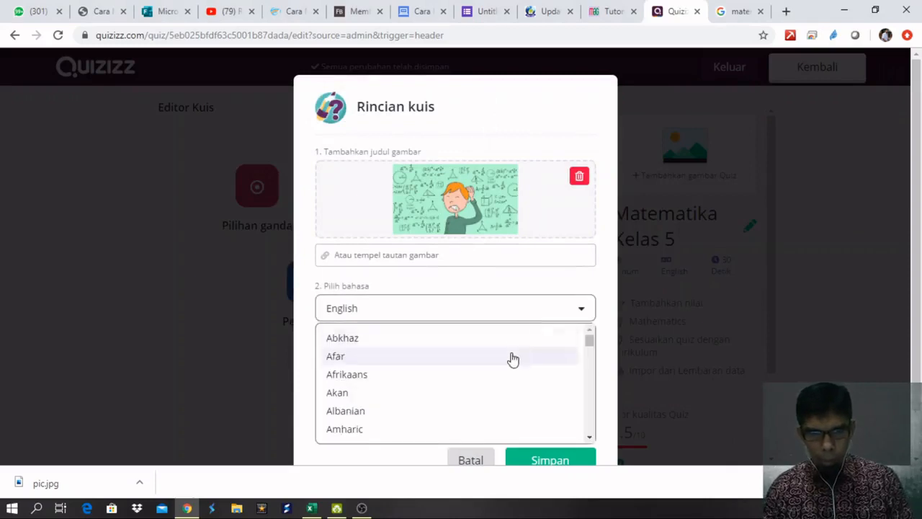
scroll(512, 359, "down", 12)
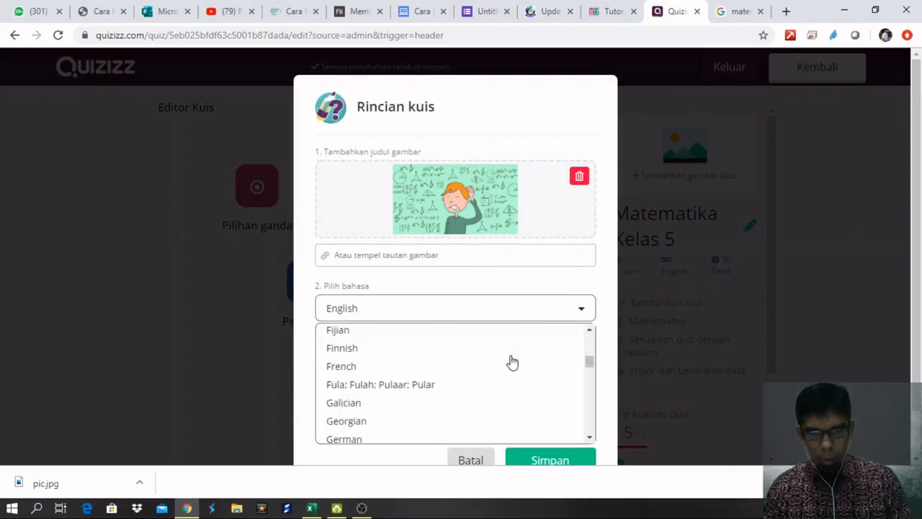
scroll(512, 362, "down", 6)
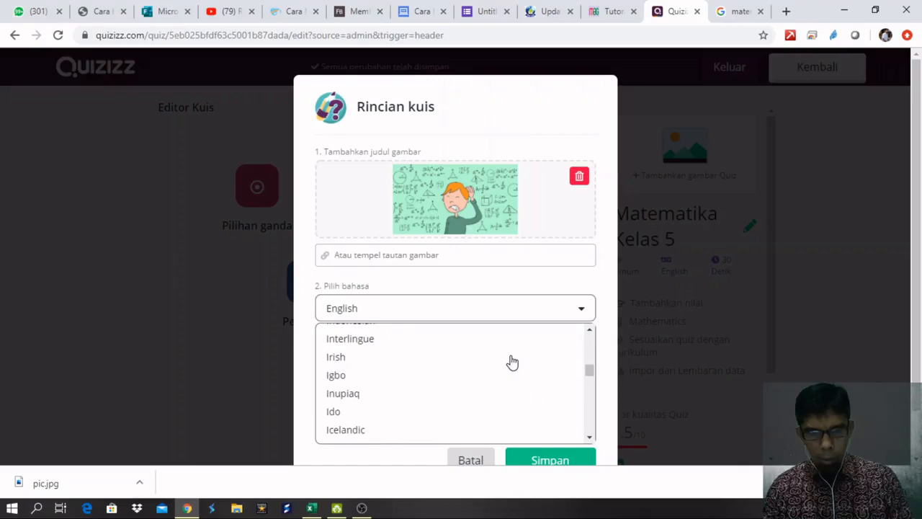
scroll(512, 362, "down", 2)
scroll(512, 361, "down", 2)
scroll(512, 362, "up", 4)
scroll(512, 361, "up", 2)
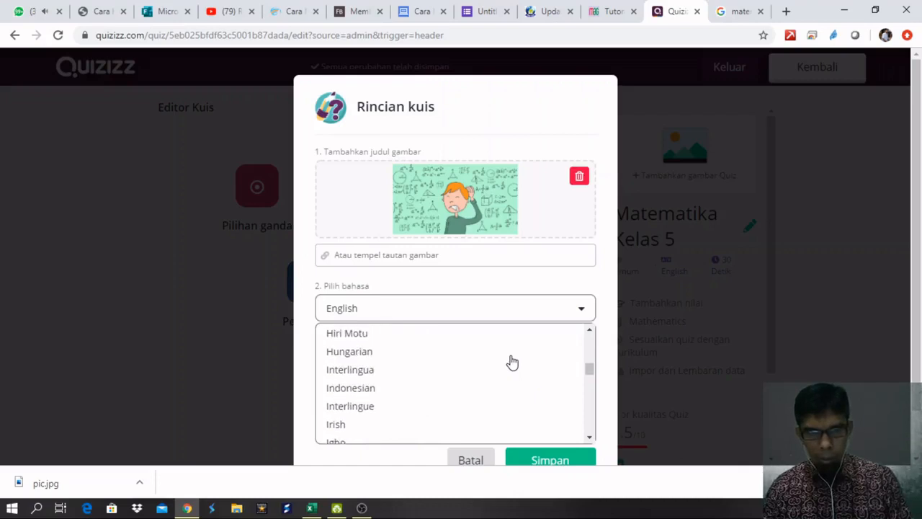
left_click(387, 389)
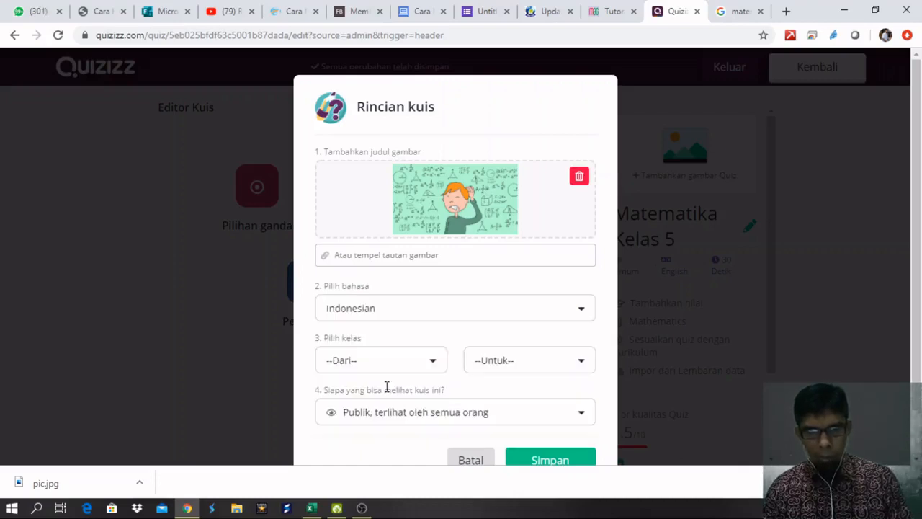
Set the grade range to 5th, keep visibility Public, and save the quiz details.
left_click(435, 362)
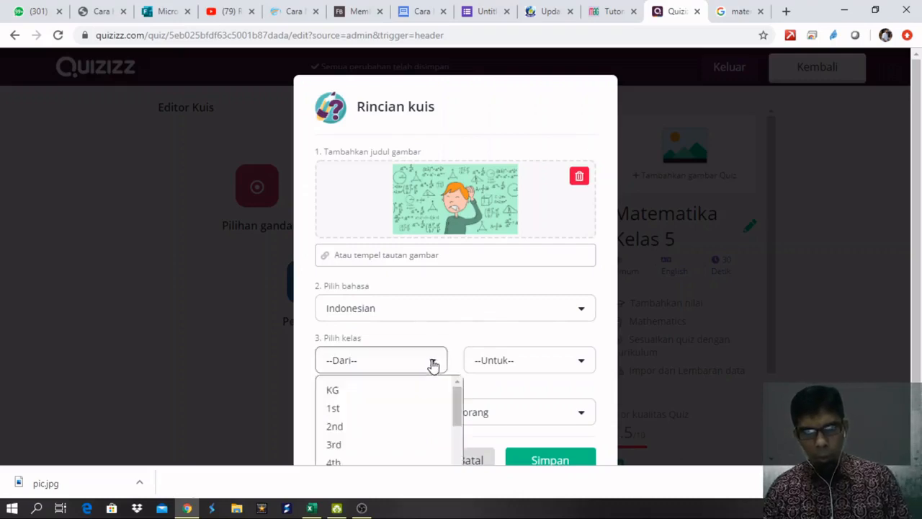
left_click_drag(457, 404, 457, 416)
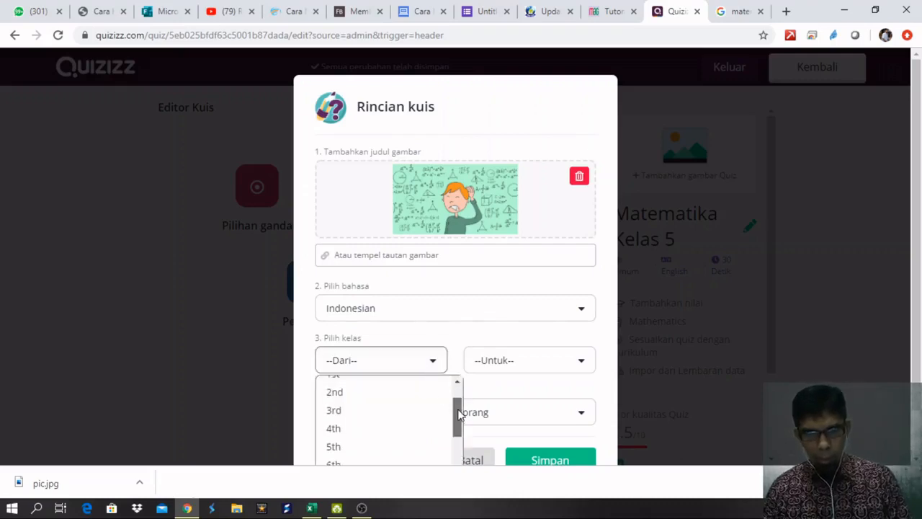
left_click(359, 448)
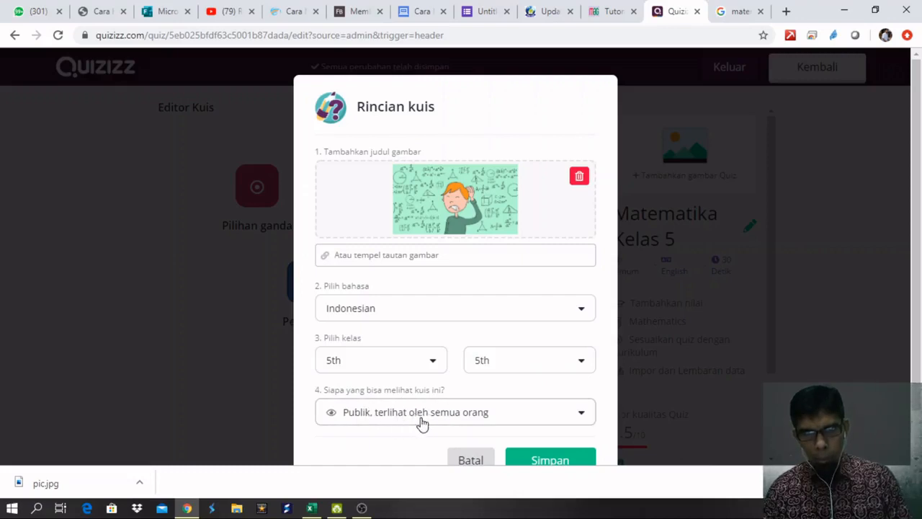
left_click(468, 417)
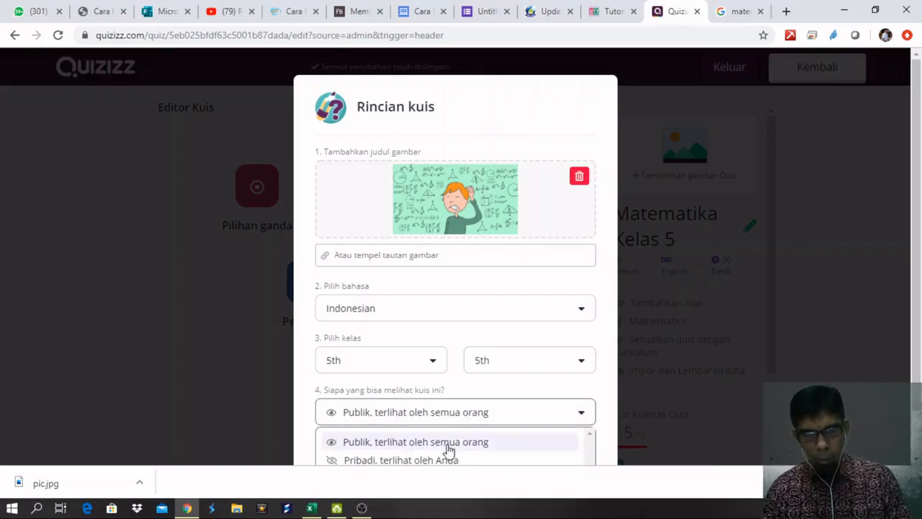
scroll(451, 449, "down", 1)
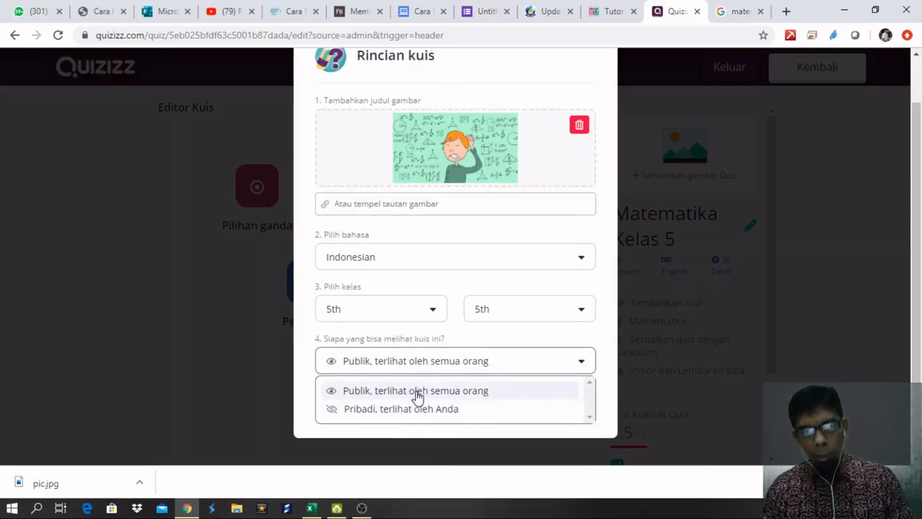
left_click(417, 392)
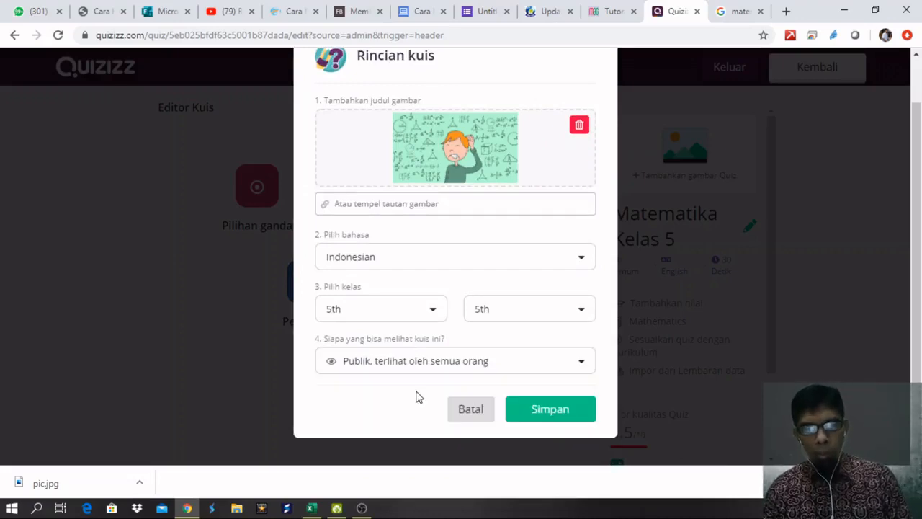
left_click(544, 415)
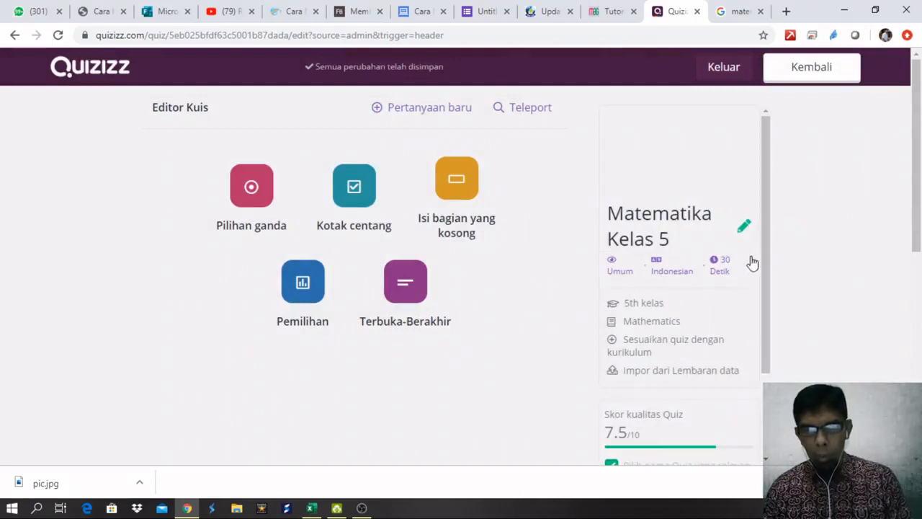
scroll(753, 262, "down", 3)
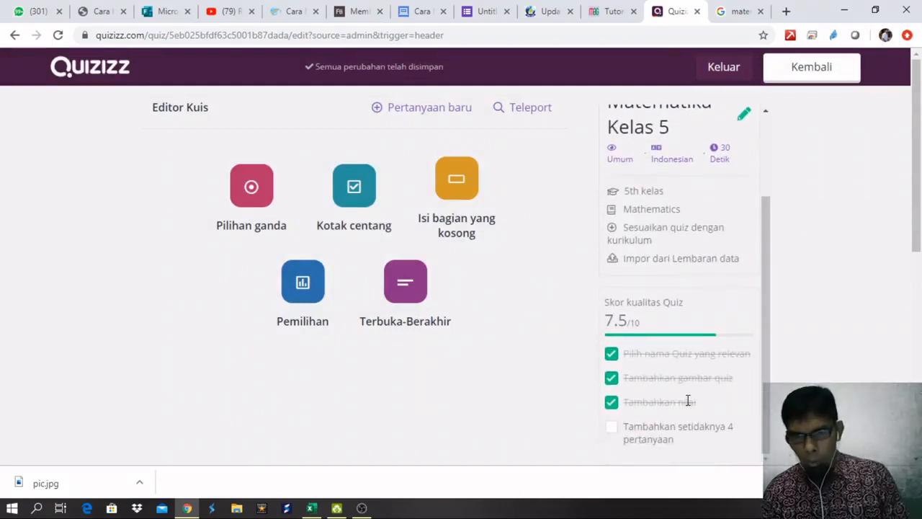
left_click_drag(763, 281, 769, 238)
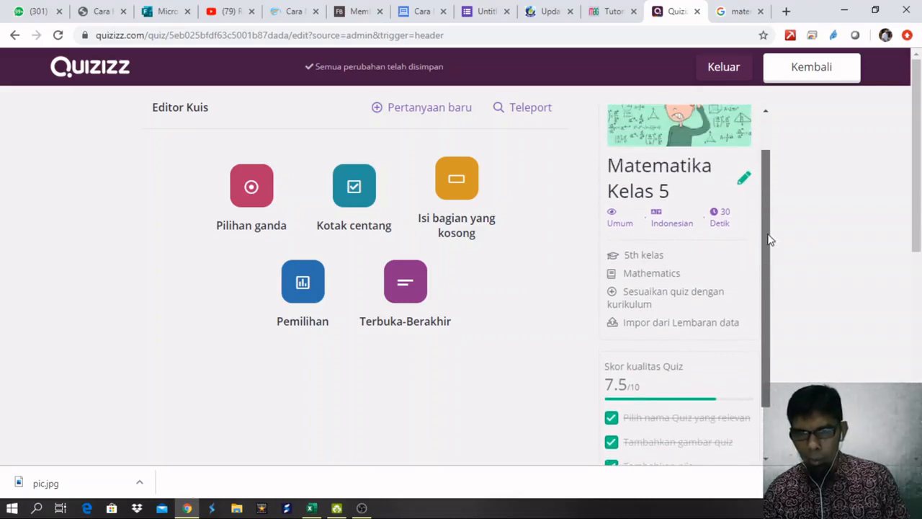
left_click(745, 178)
left_click(478, 347)
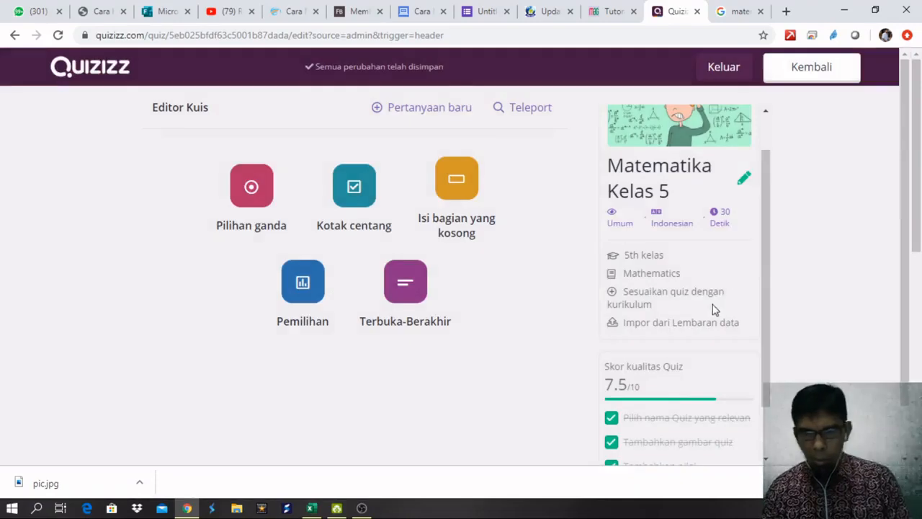
left_click_drag(760, 267, 757, 334)
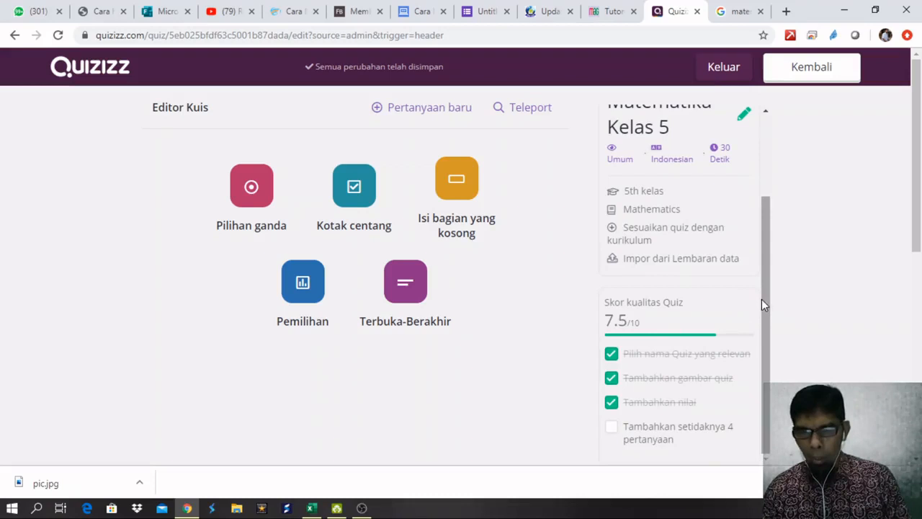
left_click_drag(766, 308, 786, 237)
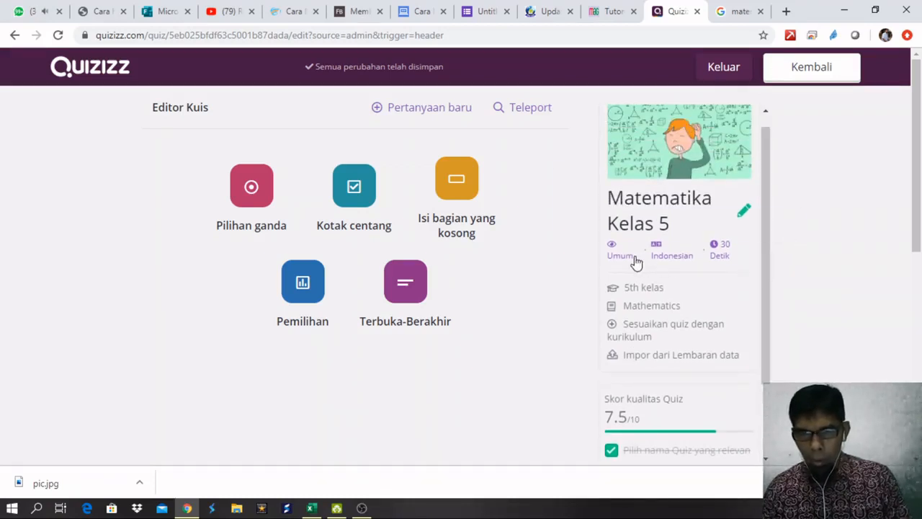
mouse_move(633, 258)
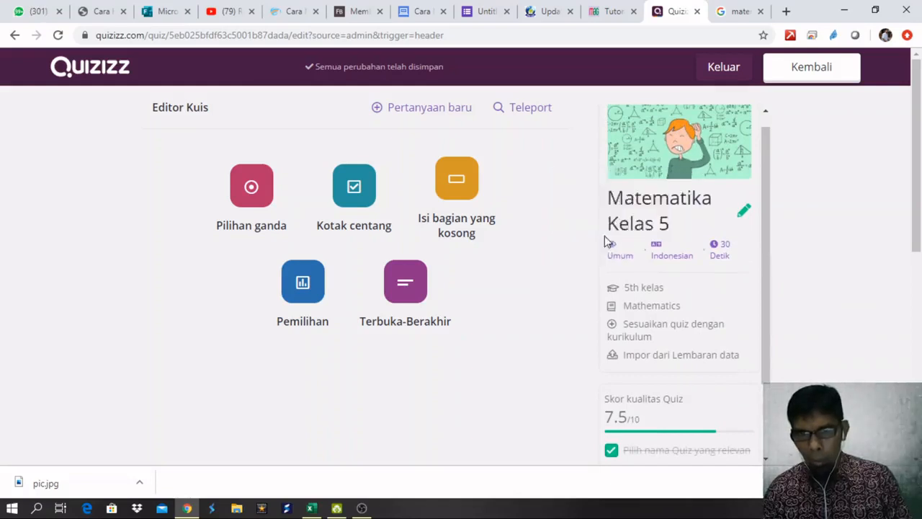
left_click(724, 250)
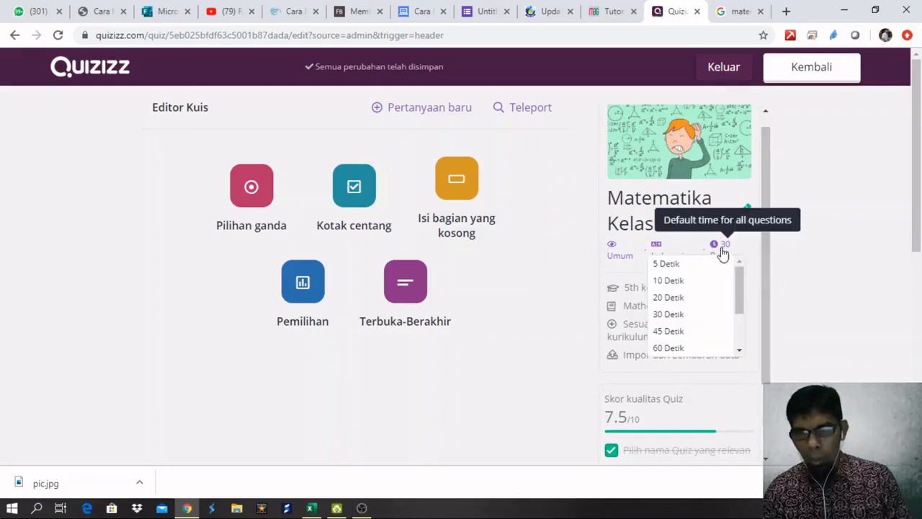
left_click(784, 266)
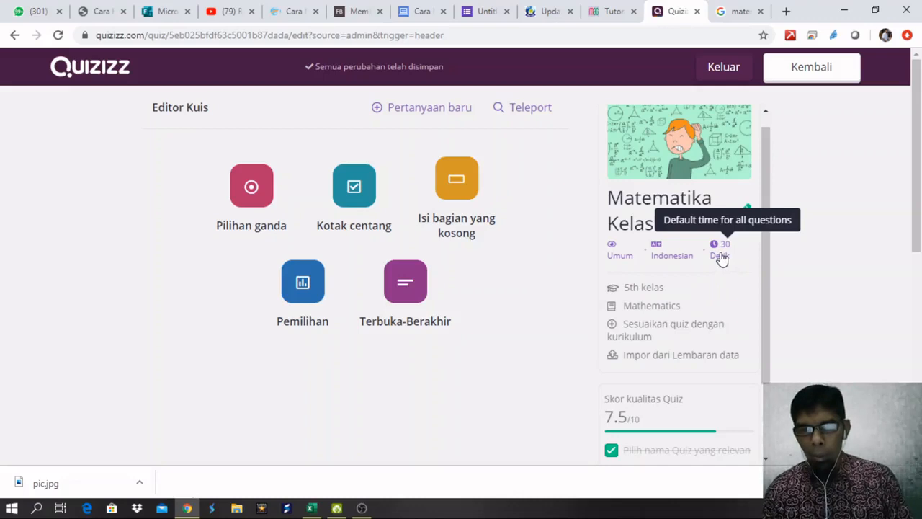
left_click(722, 260)
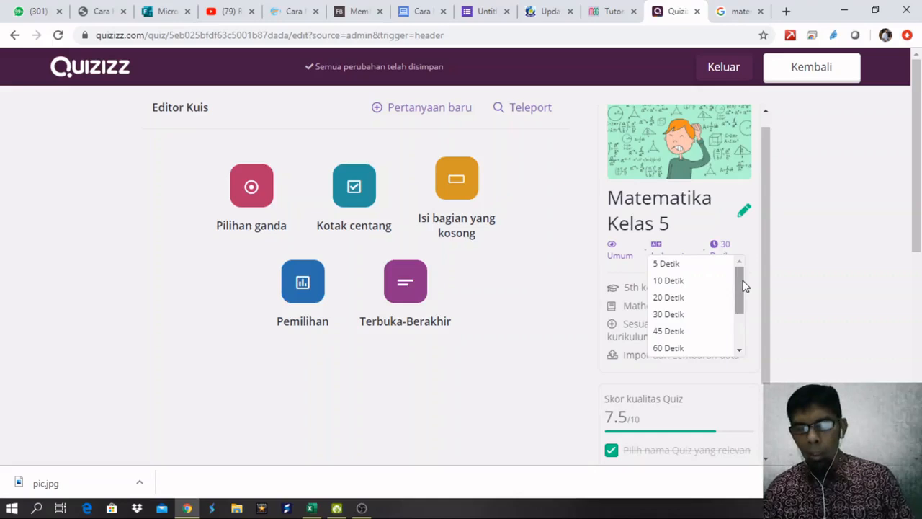
left_click(791, 258)
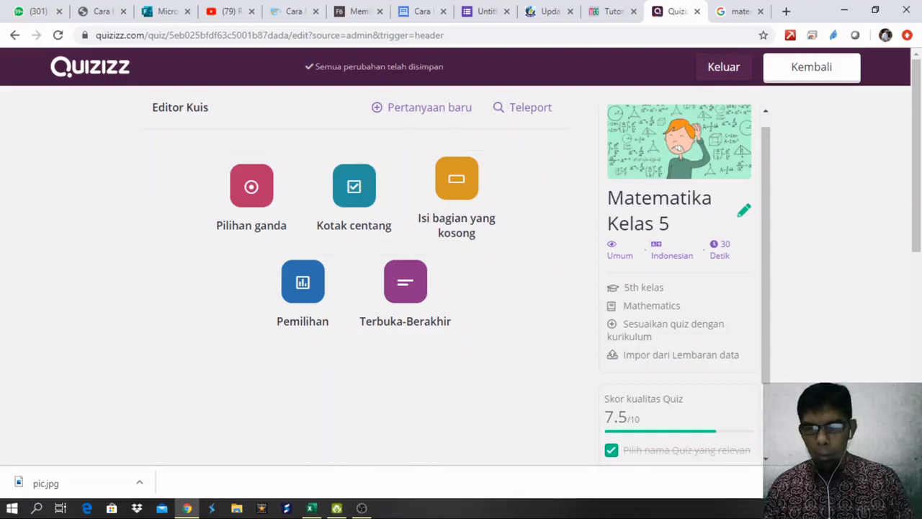
left_click(909, 483)
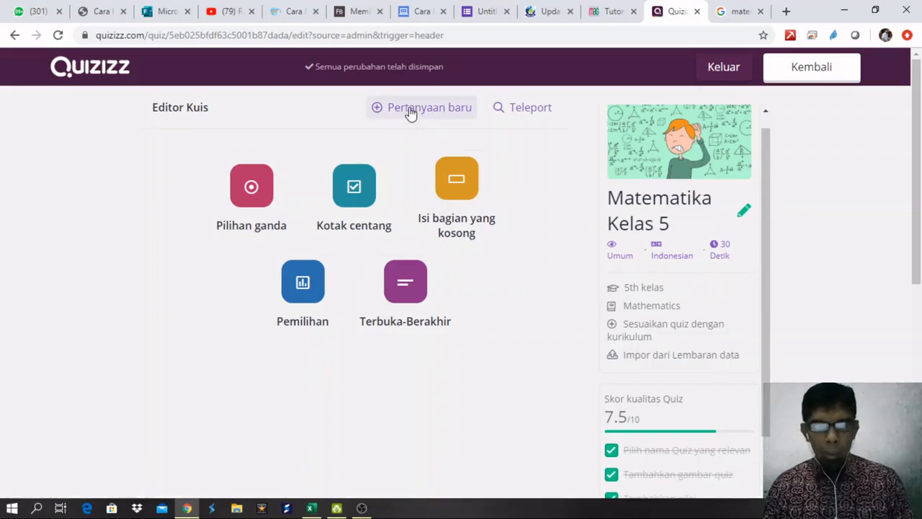
Add a multiple-choice question reading '2³ + 3² = ....?' using superscript exponents.
left_click(410, 112)
left_click(256, 186)
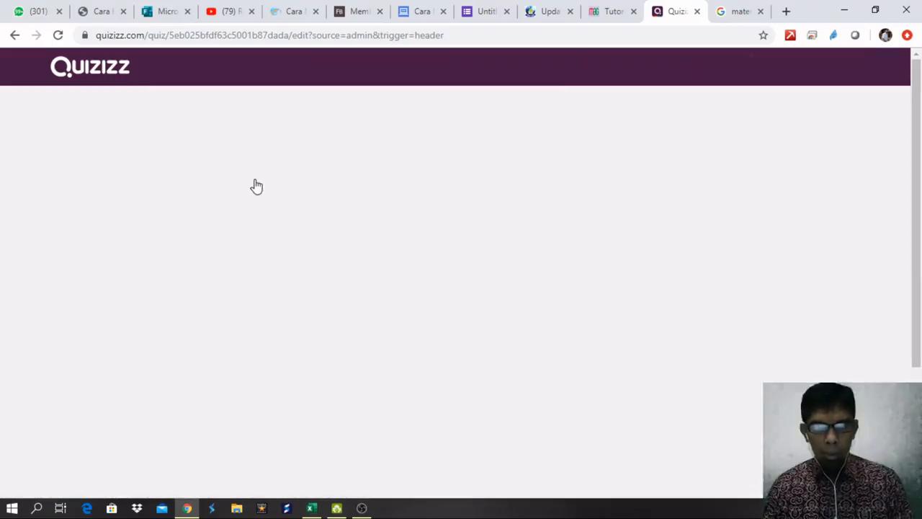
left_click(204, 163)
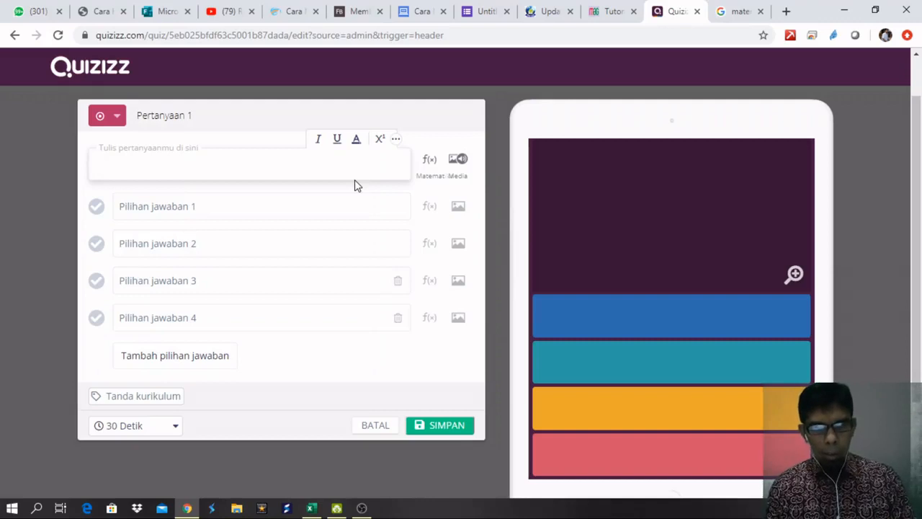
type("2")
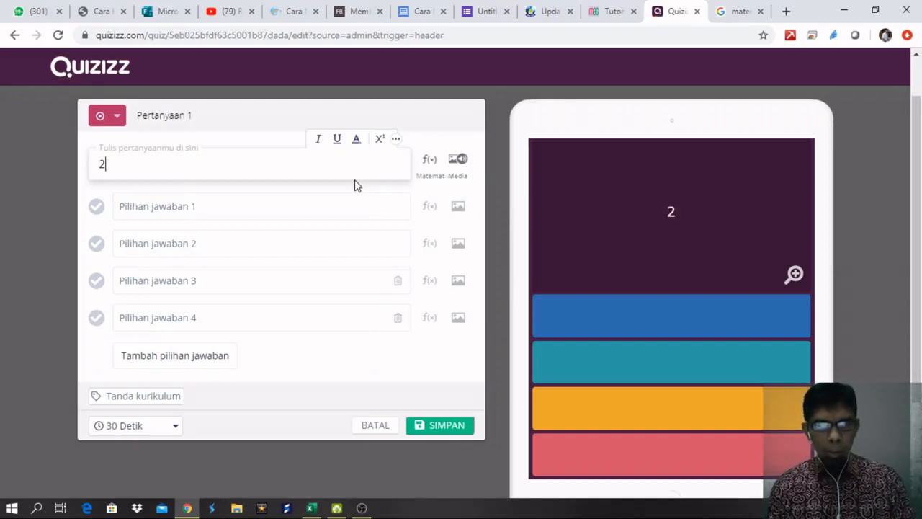
left_click(379, 140)
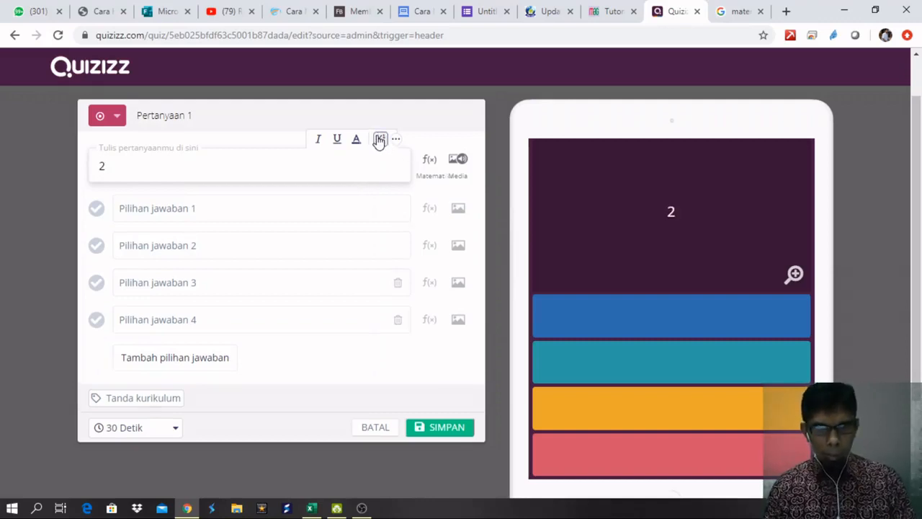
type("3 +")
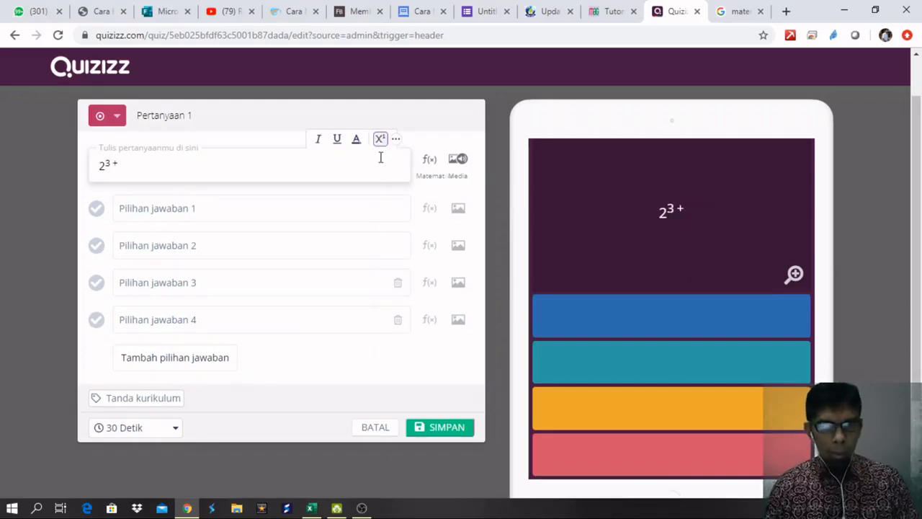
left_click(382, 141)
type("3")
left_click(382, 140)
type("2")
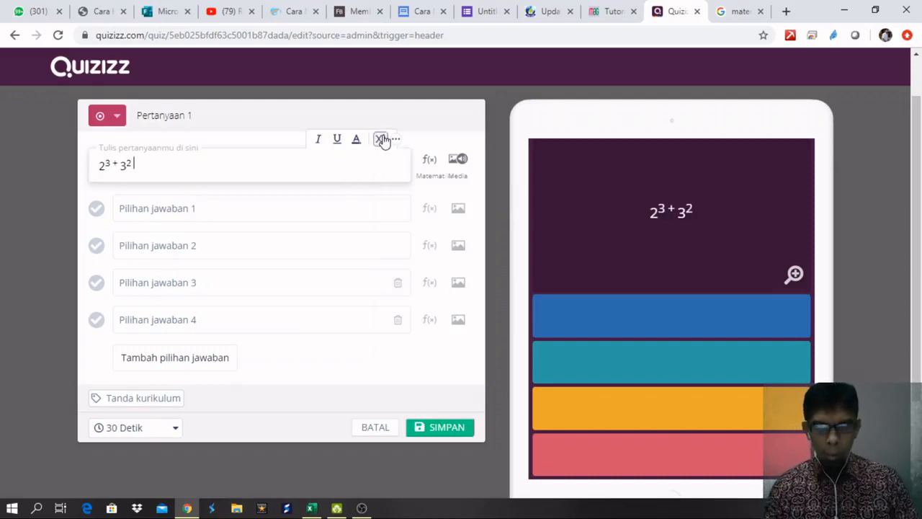
type(" = ....?")
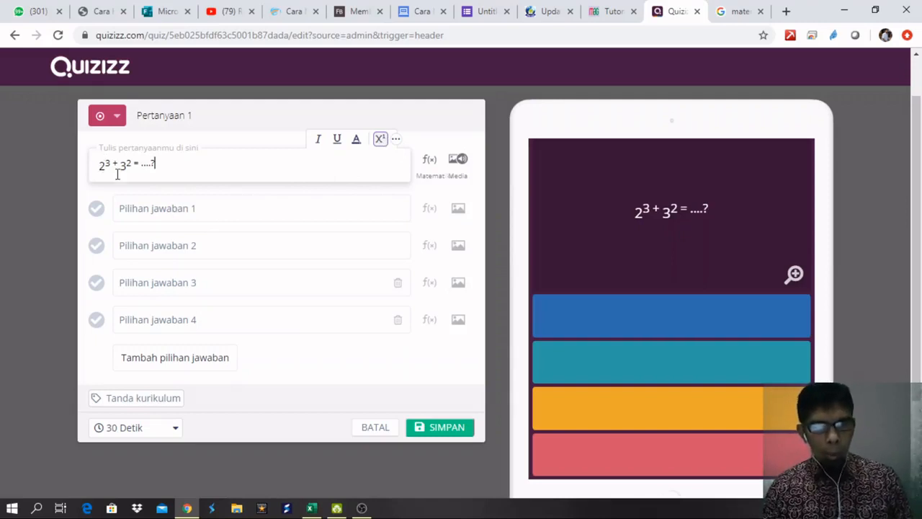
Fill in the four answer choices 16, 17, 18 and 19.
left_click(148, 211)
type("16")
left_click(155, 241)
type("17")
left_click(141, 281)
type("18")
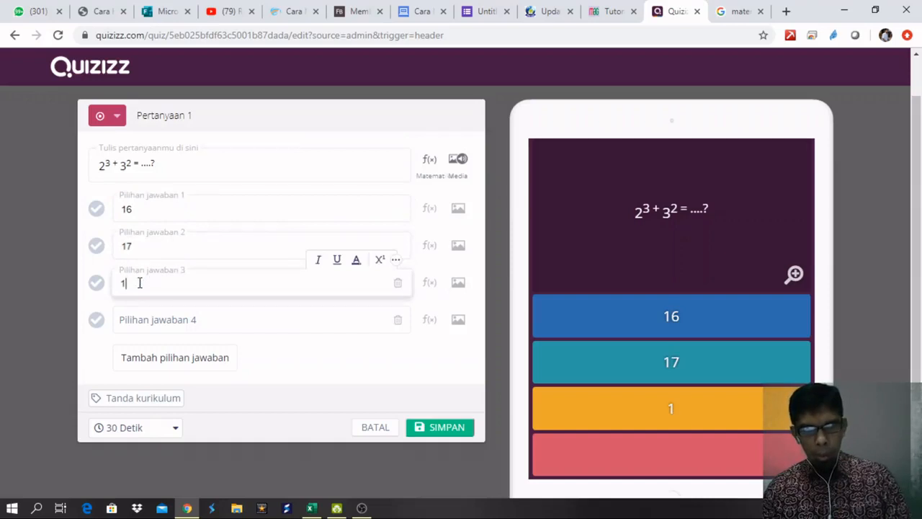
left_click(133, 320)
type("19")
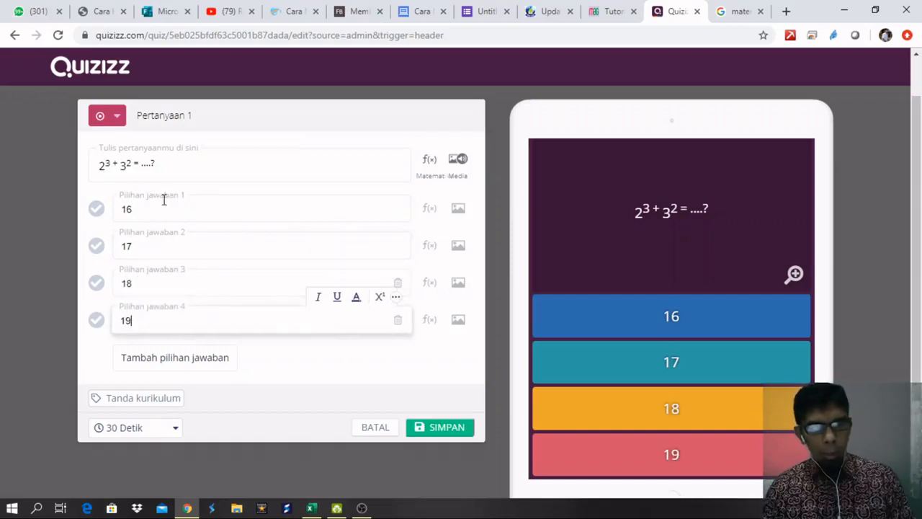
Mark 17 as the correct answer and set a 45 Detik time limit.
left_click(97, 248)
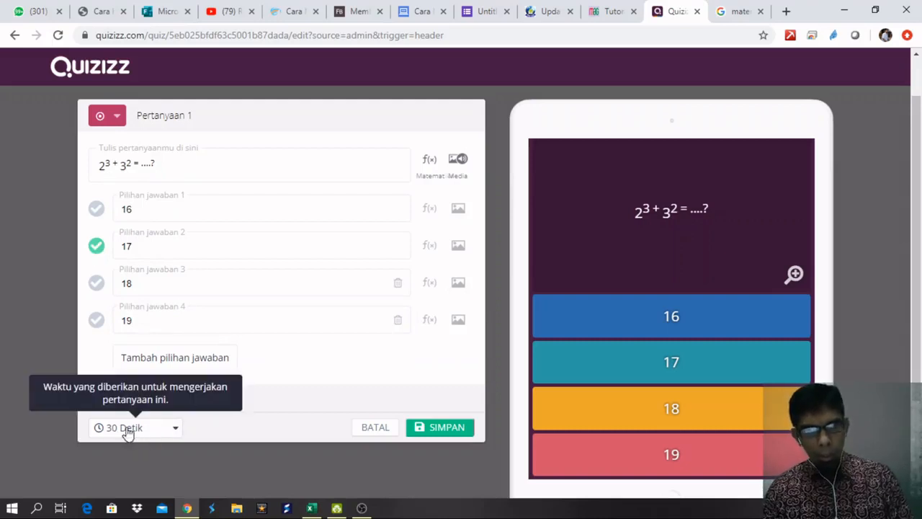
left_click(176, 430)
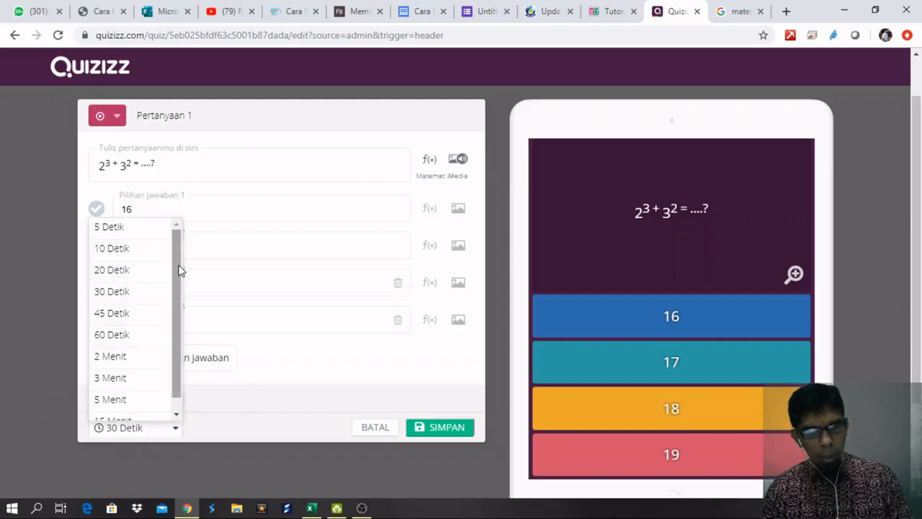
left_click(119, 320)
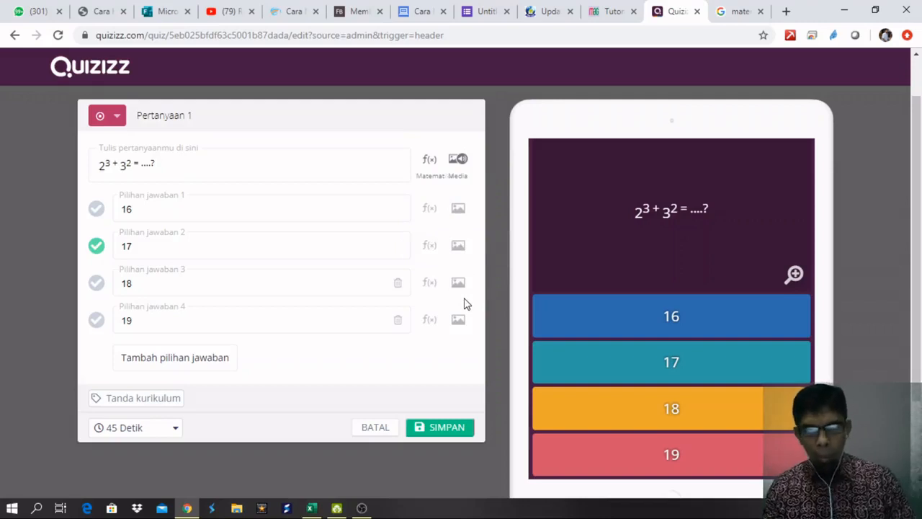
Leave the question type unchanged and save the question to the quiz.
scroll(692, 330, "down", 2)
scroll(696, 330, "up", 3)
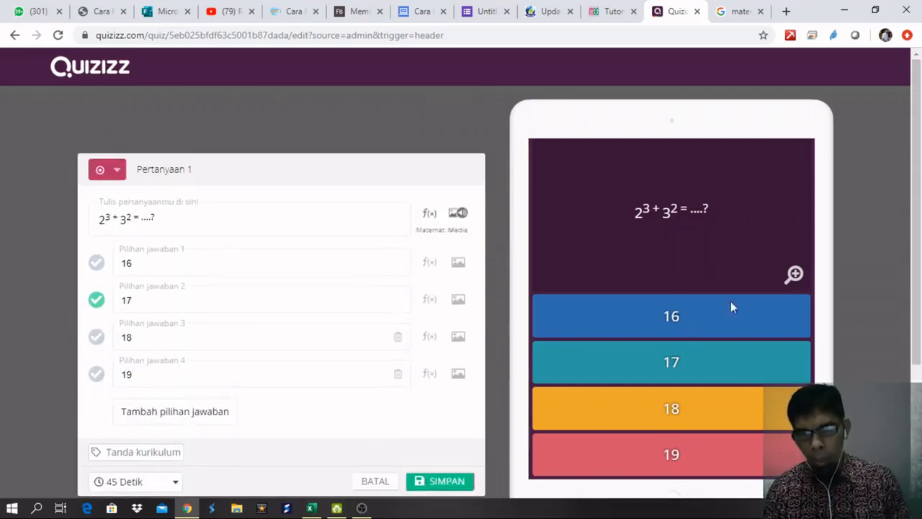
scroll(726, 281, "down", 1)
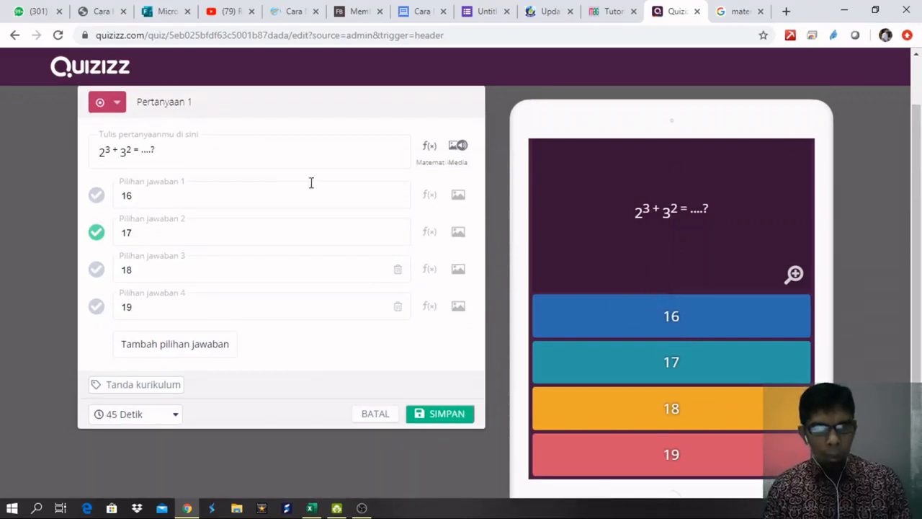
left_click(119, 104)
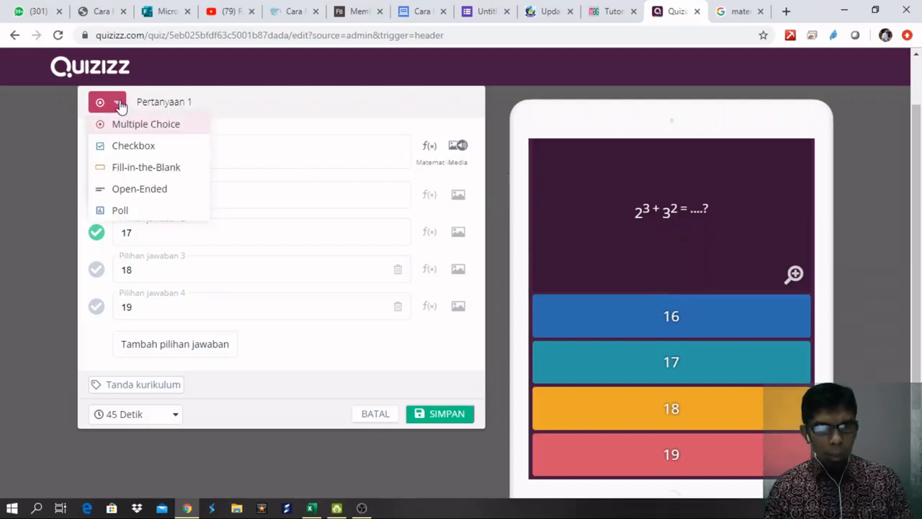
left_click(246, 95)
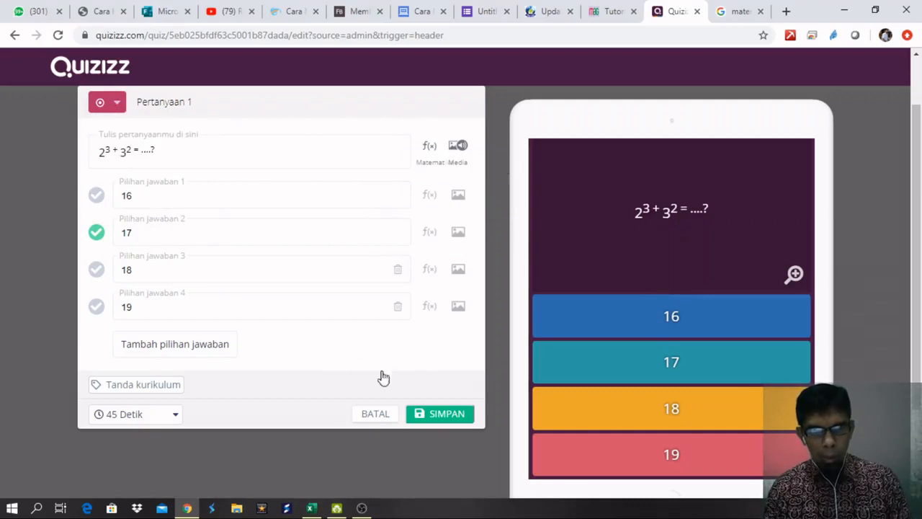
left_click(447, 416)
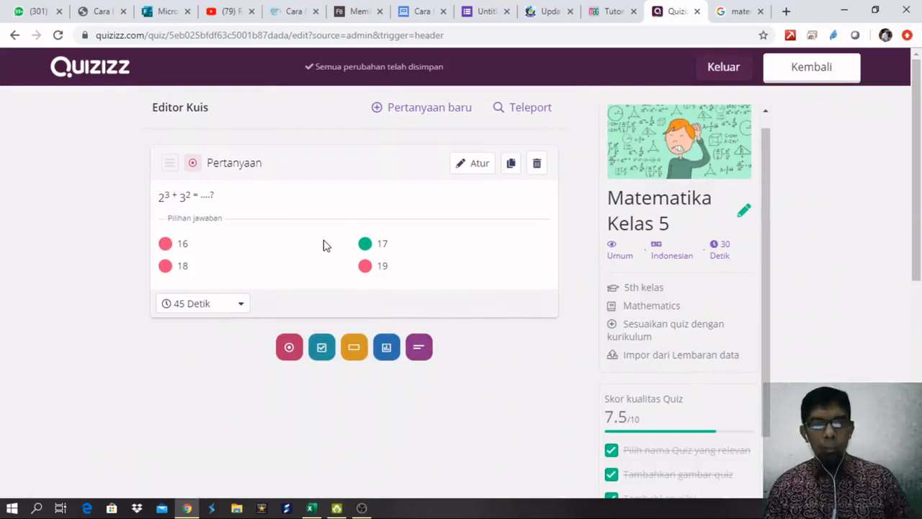
Add a checkbox question reading 'Yang termasuk bilangan ganjil berikut ini adalah ....?'.
left_click(322, 351)
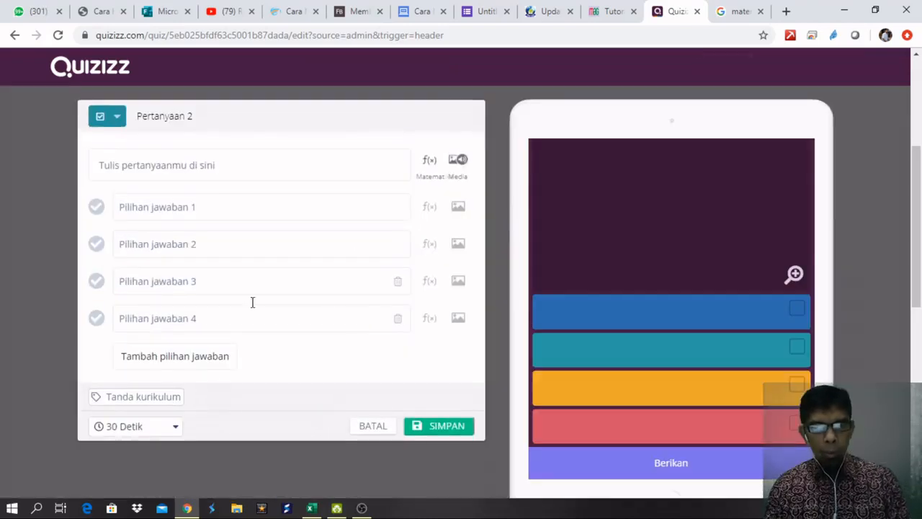
left_click(176, 168)
type("Yang termasuk bila")
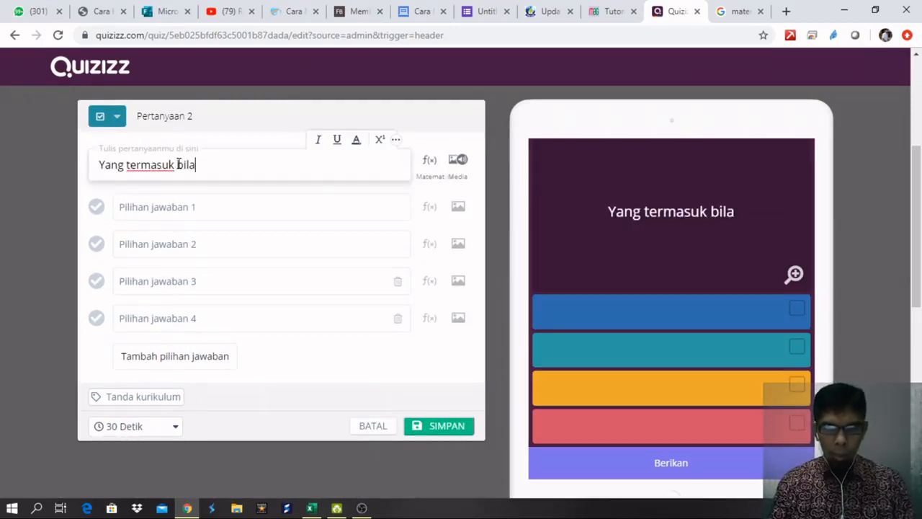
type("ngan ganji")
type("kl")
key("BackSpace")
key("BackSpace")
type("l ")
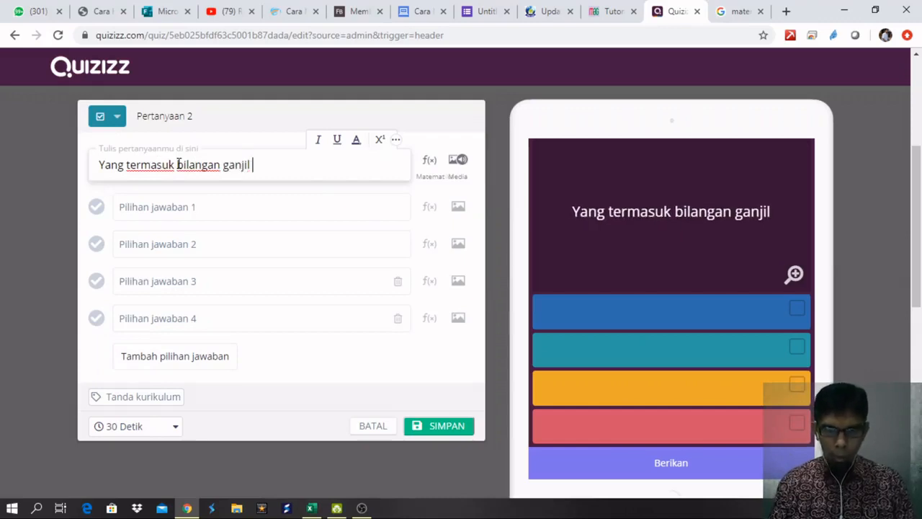
type("berikut ini a")
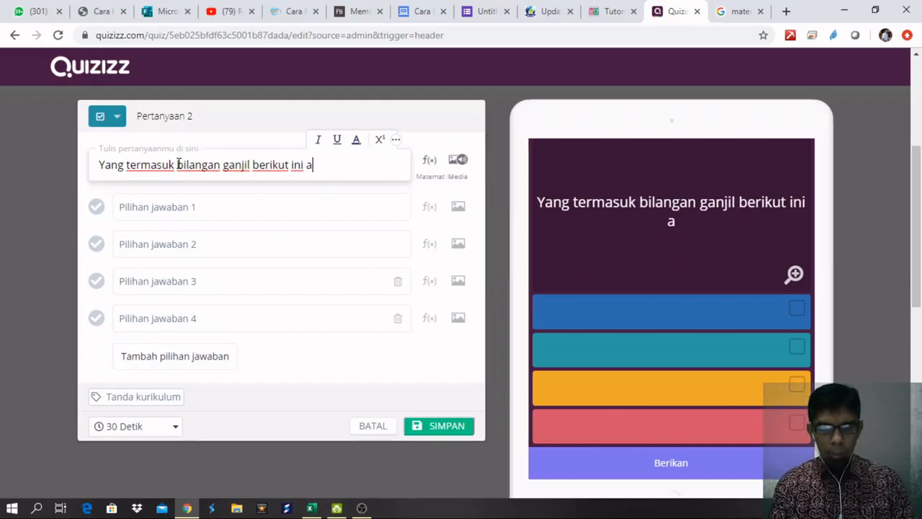
type("dalah ..")
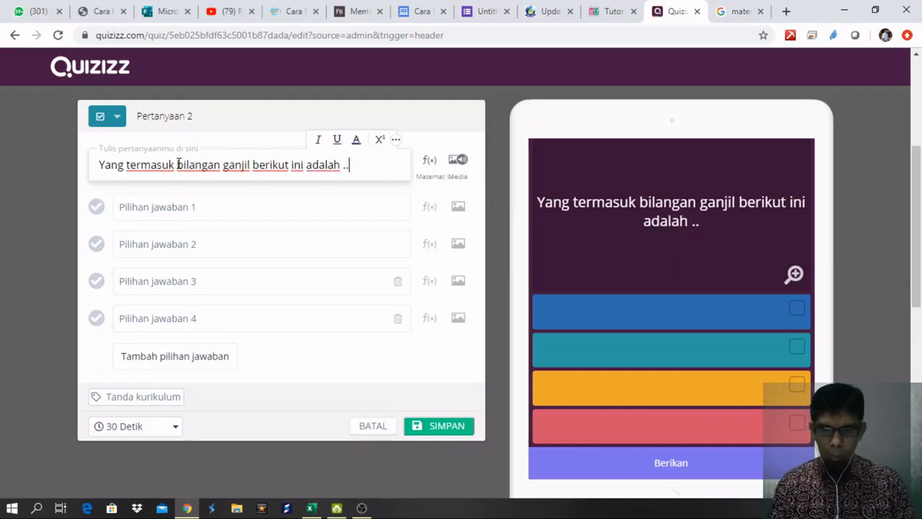
type("..?")
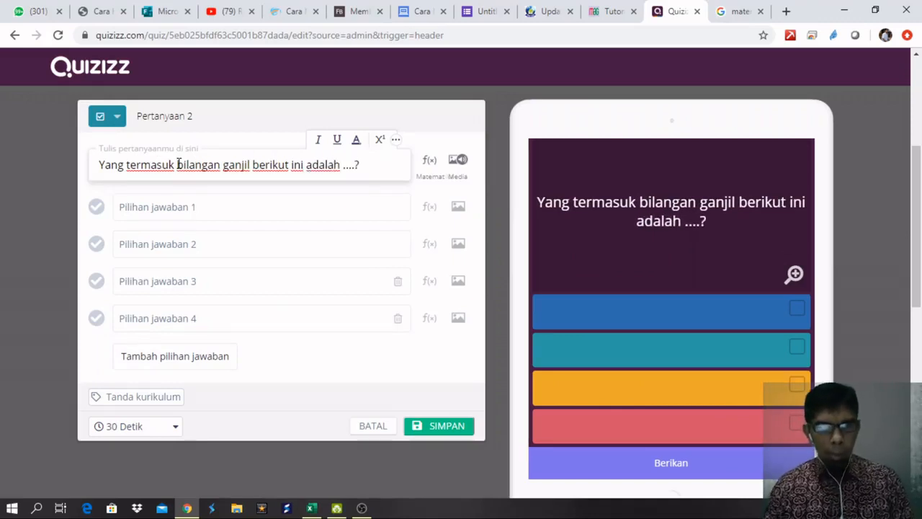
Fill in the four answer choices 1, 2, 3 and 4.
left_click(148, 206)
type("1")
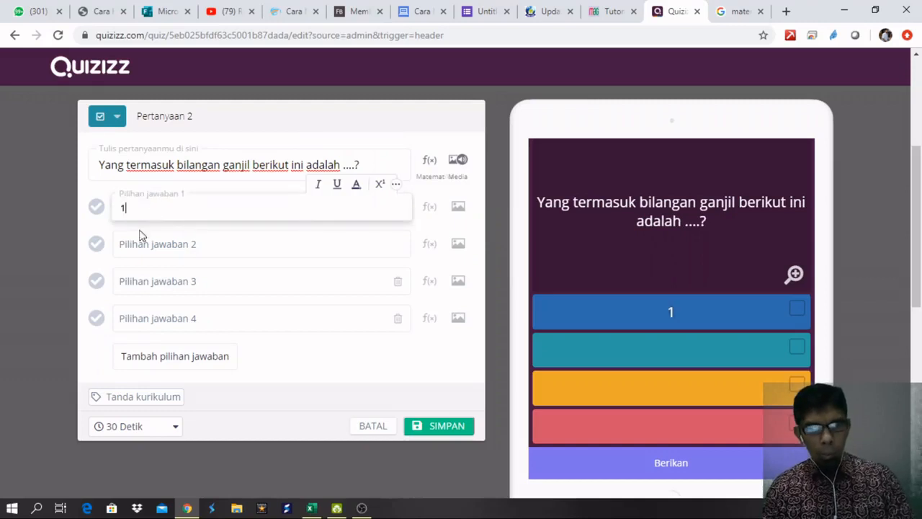
left_click(139, 247)
type("2")
left_click(144, 282)
type("3")
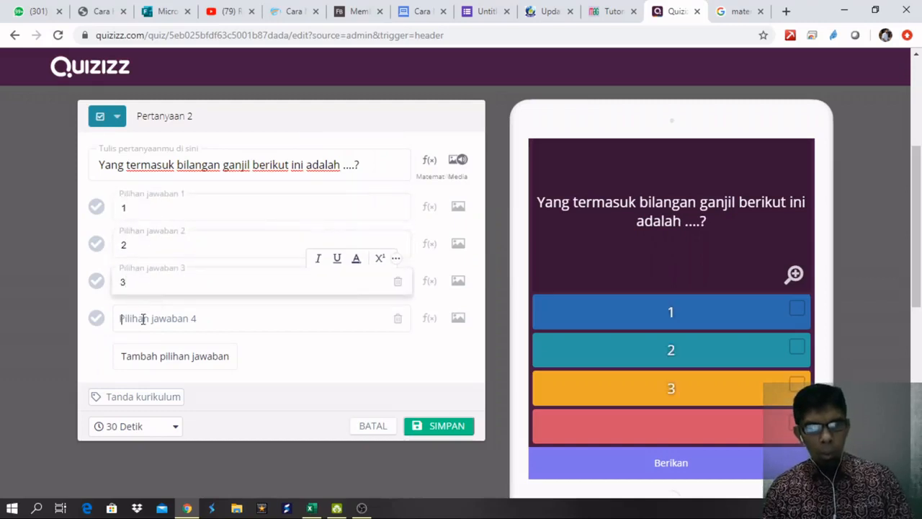
left_click(144, 319)
type("4")
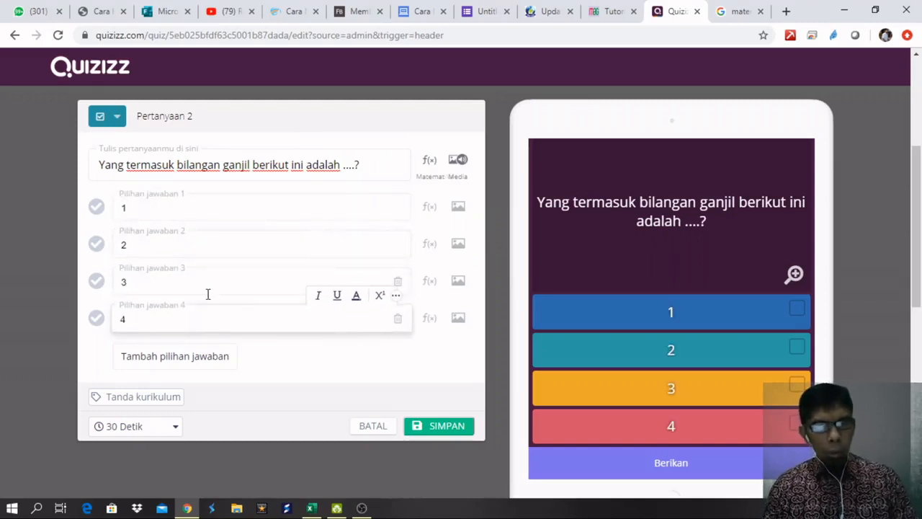
Keep the Checkbox type, mark 1 and 3 correct, and save the question.
left_click(117, 121)
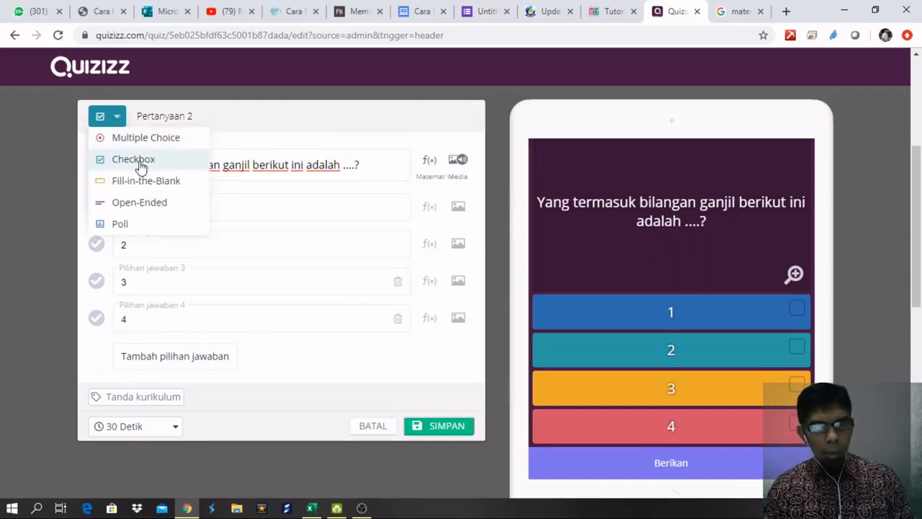
left_click(274, 116)
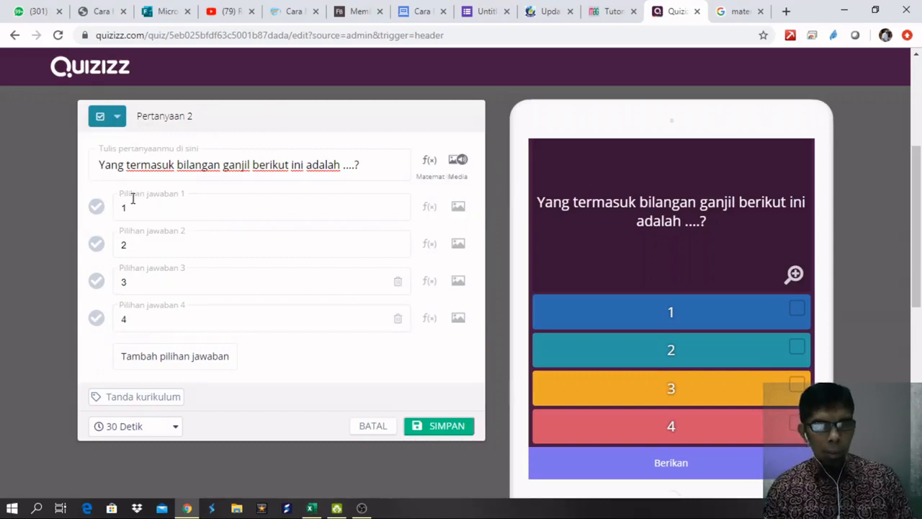
left_click(97, 211)
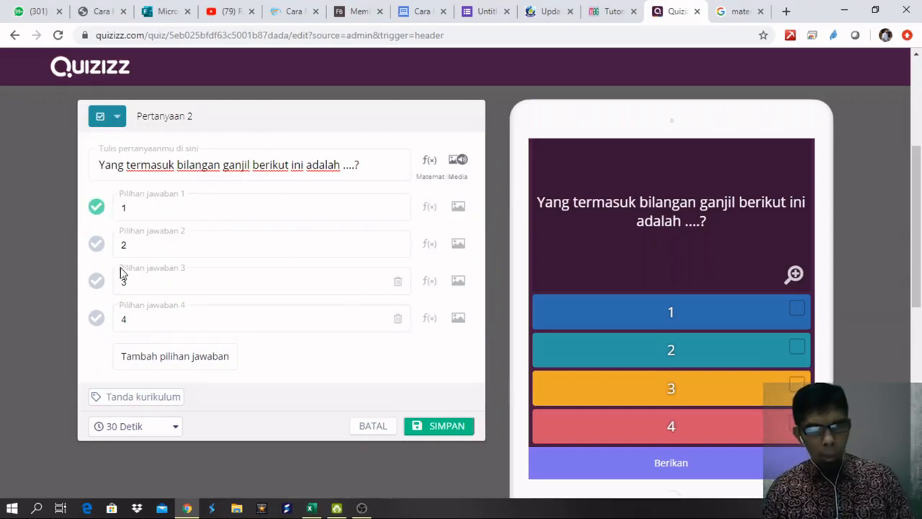
left_click(97, 285)
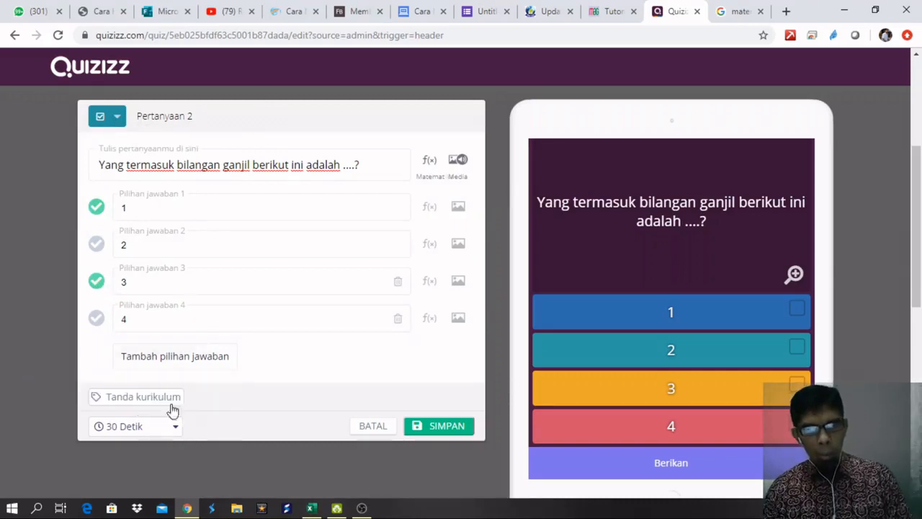
left_click(450, 428)
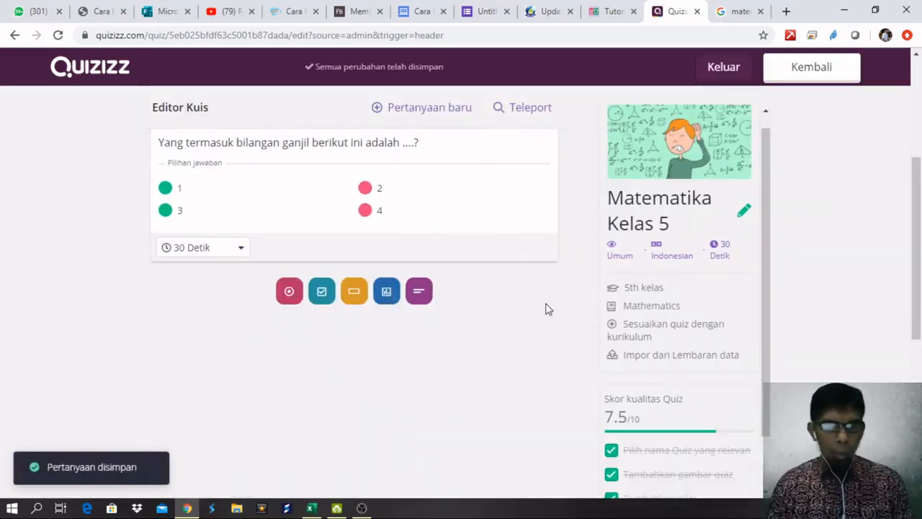
scroll(425, 307, "up", 3)
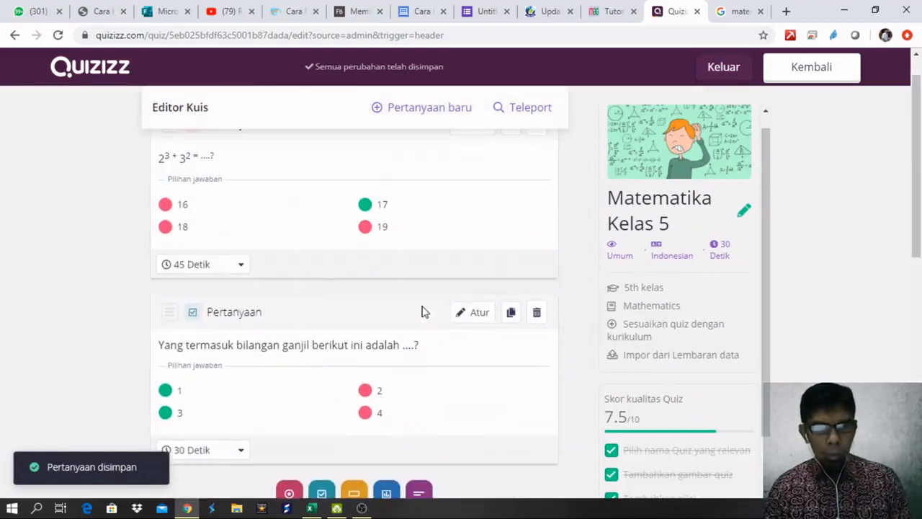
scroll(426, 309, "down", 2)
scroll(425, 315, "up", 2)
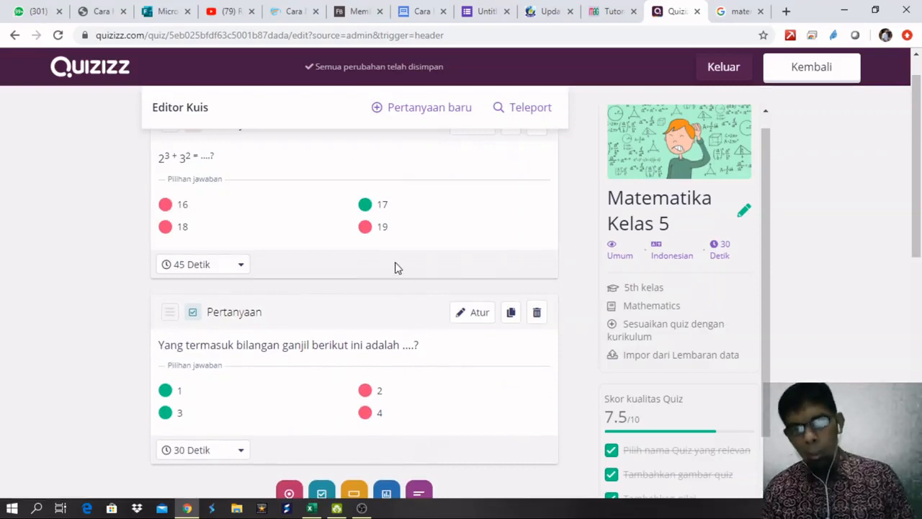
scroll(445, 260, "down", 1)
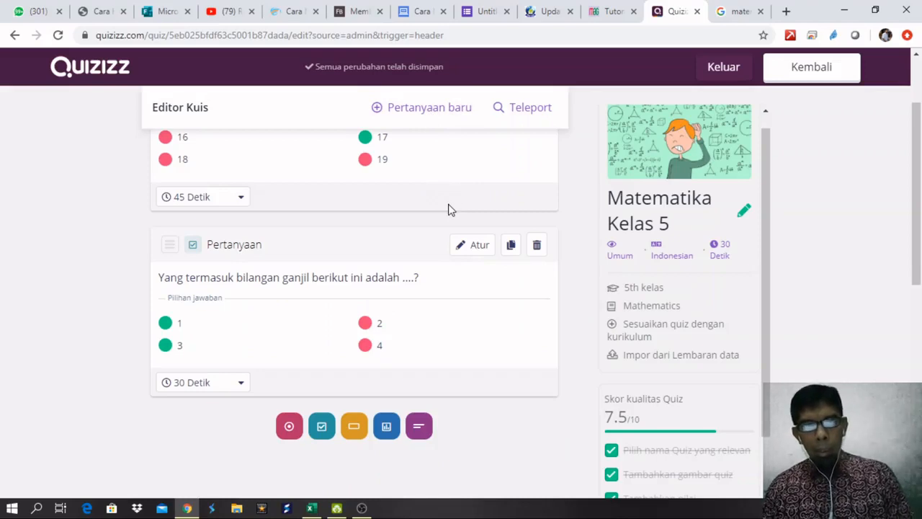
scroll(448, 209, "up", 1)
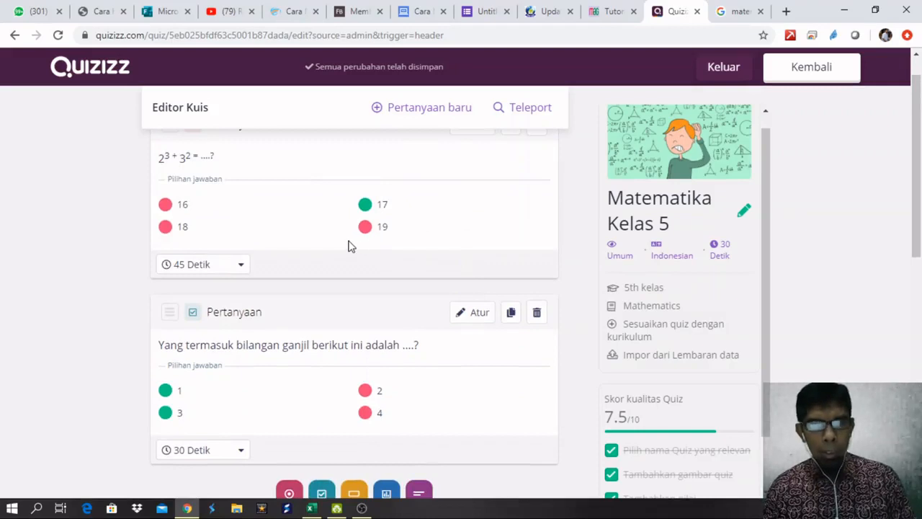
scroll(350, 246, "down", 1)
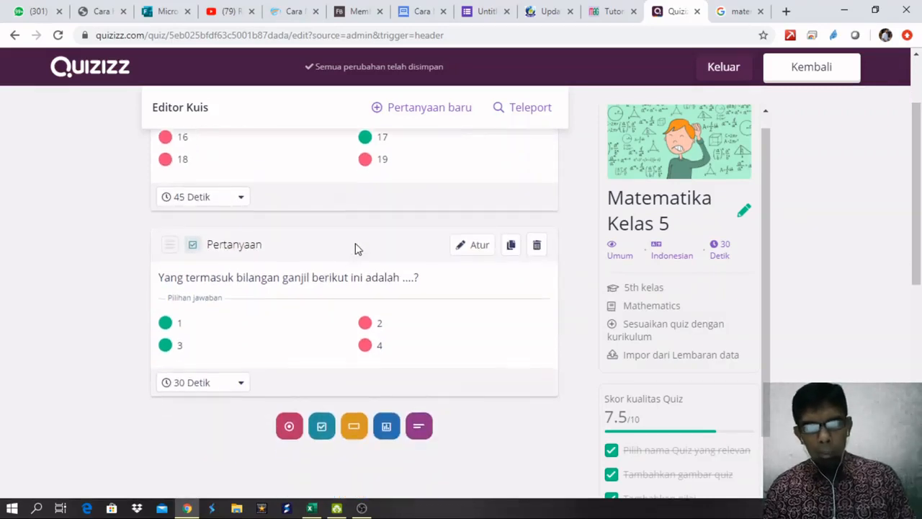
scroll(354, 247, "up", 2)
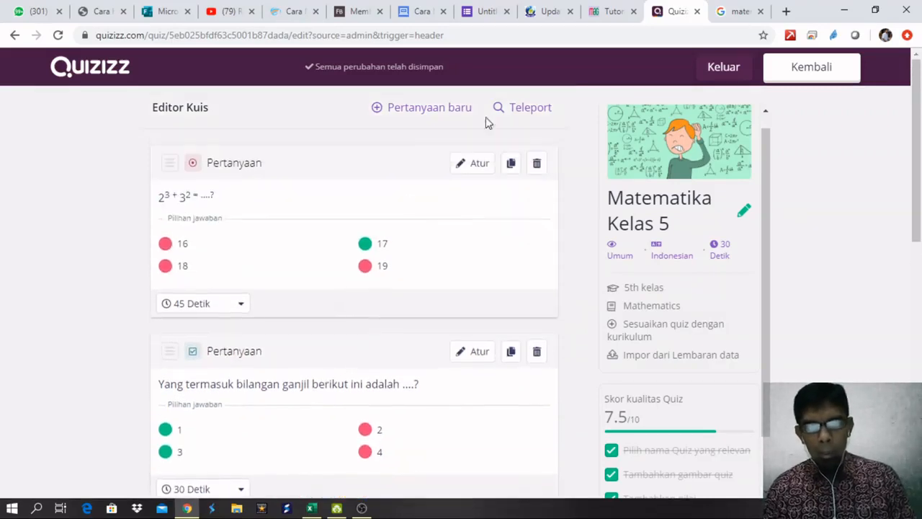
Use Teleport to search 'Matematika Kelas 5' and browse the public quiz results.
left_click(540, 108)
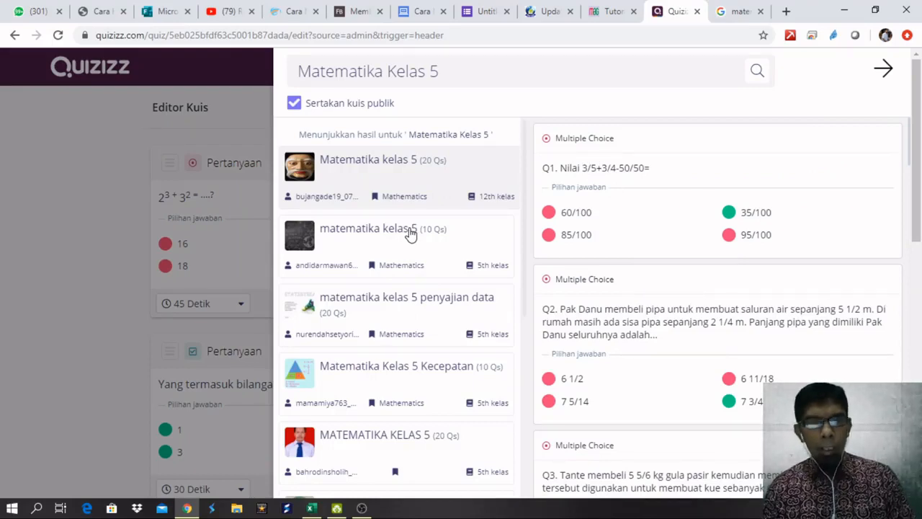
scroll(414, 217, "down", 5)
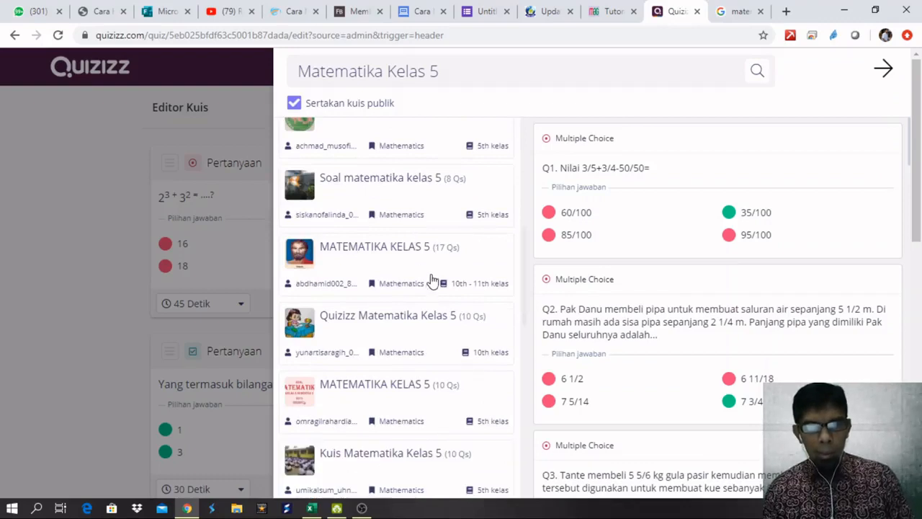
scroll(431, 285, "up", 6)
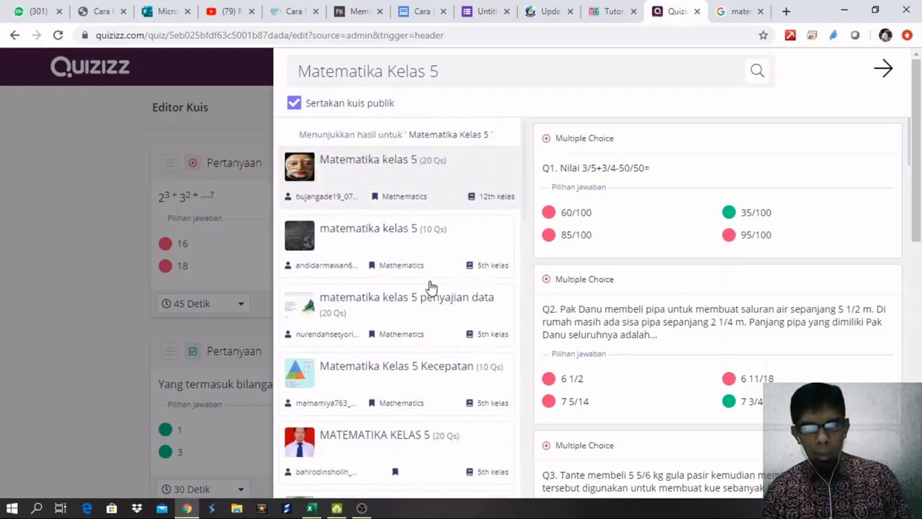
scroll(378, 249, "down", 2)
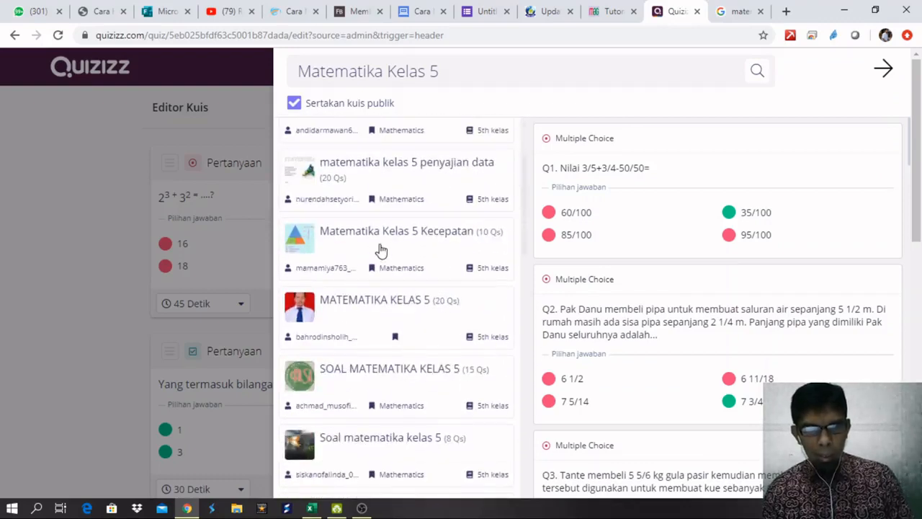
scroll(438, 266, "up", 2)
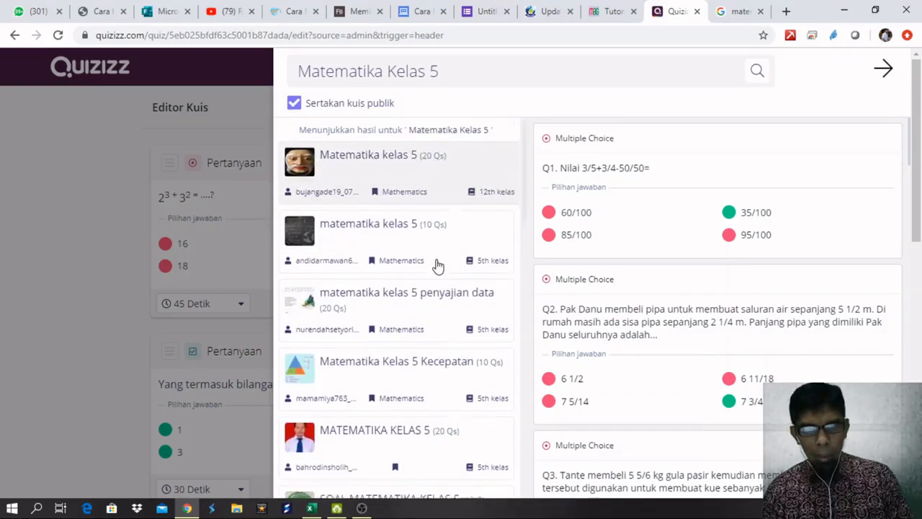
scroll(459, 261, "down", 1)
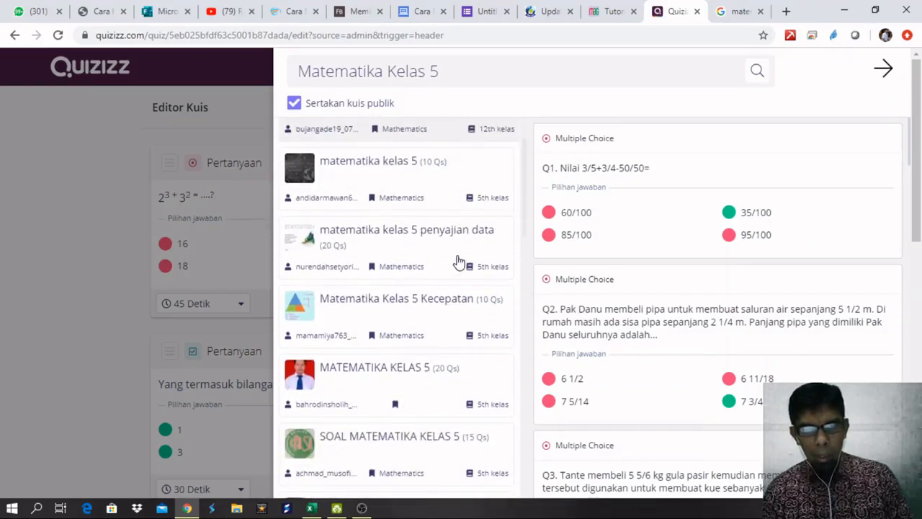
scroll(463, 262, "down", 1)
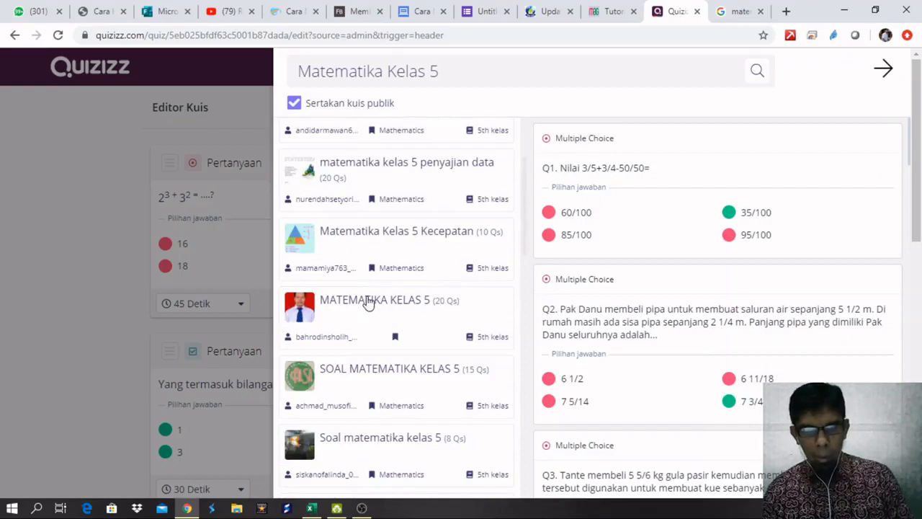
Preview the 20-question MATEMATIKA KELAS 5 quiz and add its Q1 fraction-addition question (TAMBAH).
left_click(367, 303)
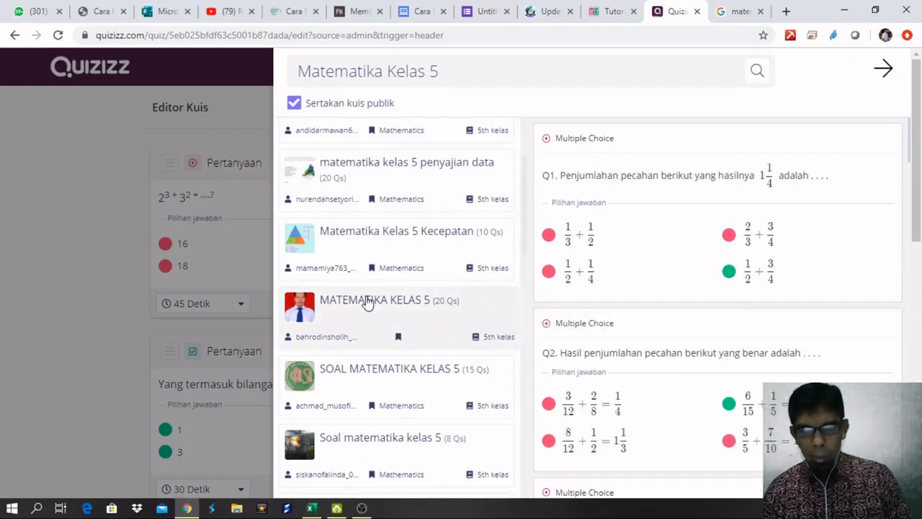
mouse_move(631, 253)
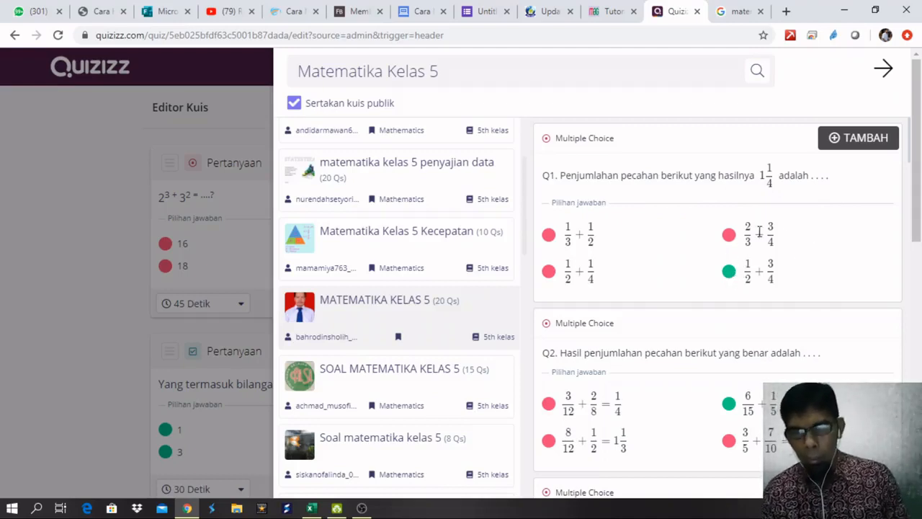
scroll(860, 220, "down", 3)
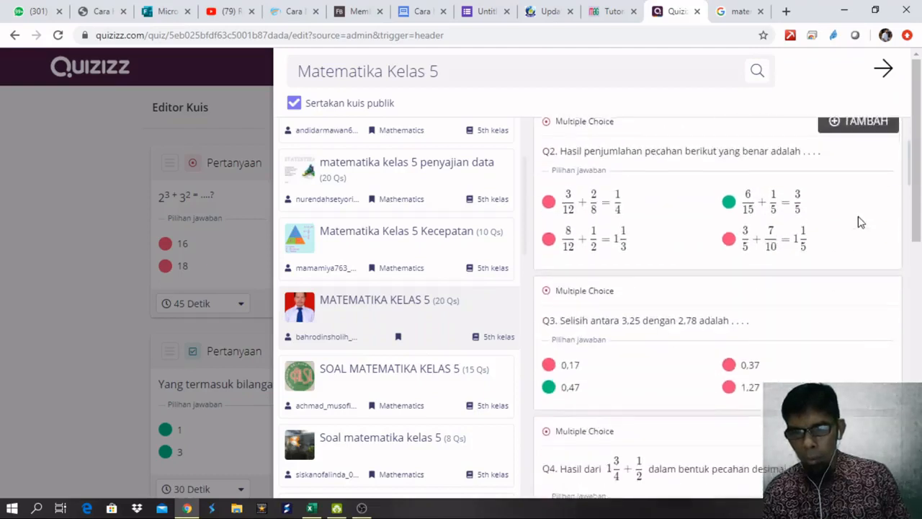
scroll(860, 219, "up", 3)
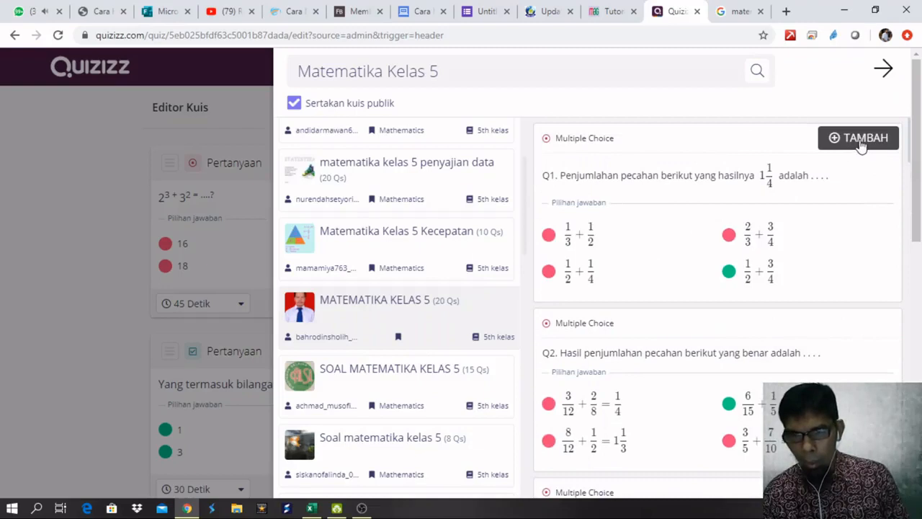
scroll(795, 214, "down", 2)
scroll(794, 214, "down", 2)
scroll(795, 214, "up", 3)
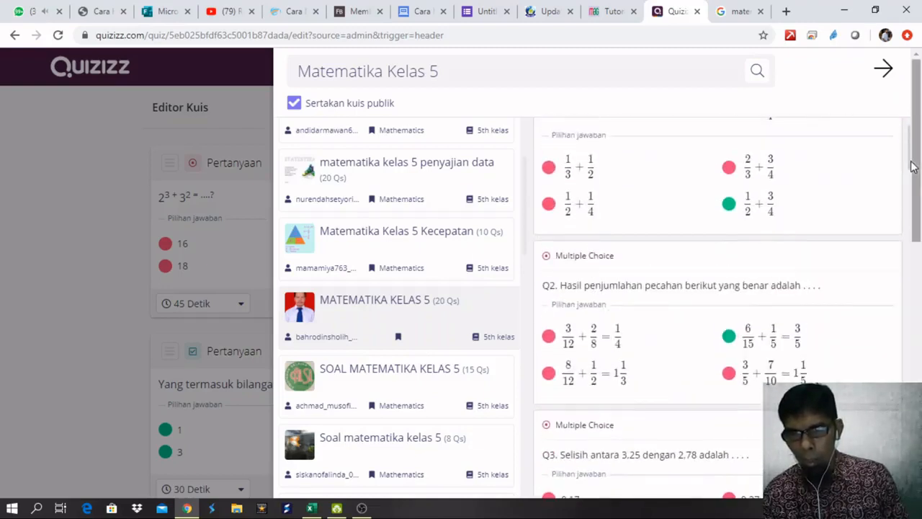
scroll(908, 192, "down", 3)
scroll(820, 212, "up", 4)
scroll(824, 218, "down", 3)
scroll(824, 218, "up", 3)
scroll(821, 217, "down", 2)
scroll(823, 215, "up", 1)
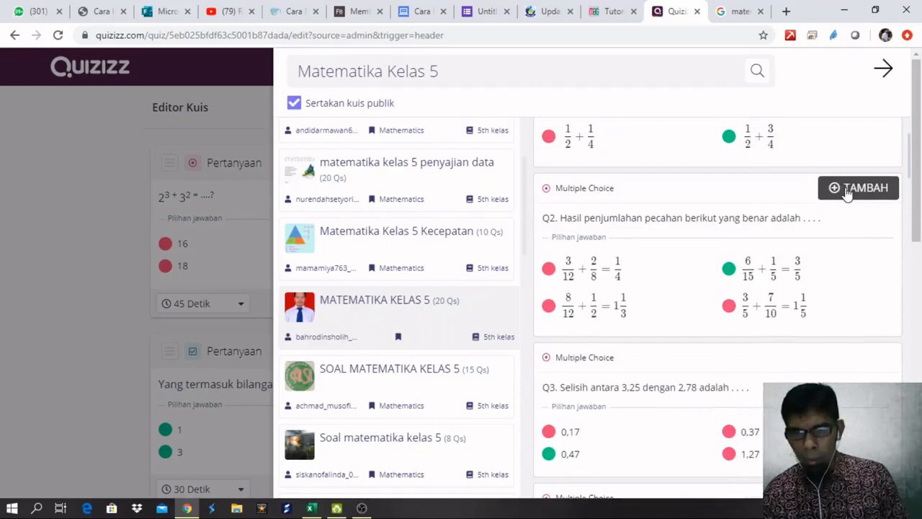
scroll(848, 193, "up", 2)
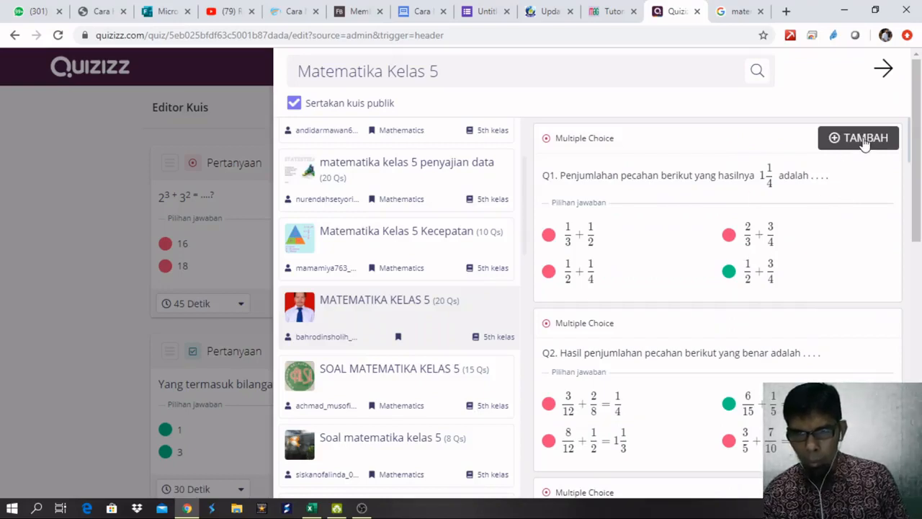
left_click(865, 144)
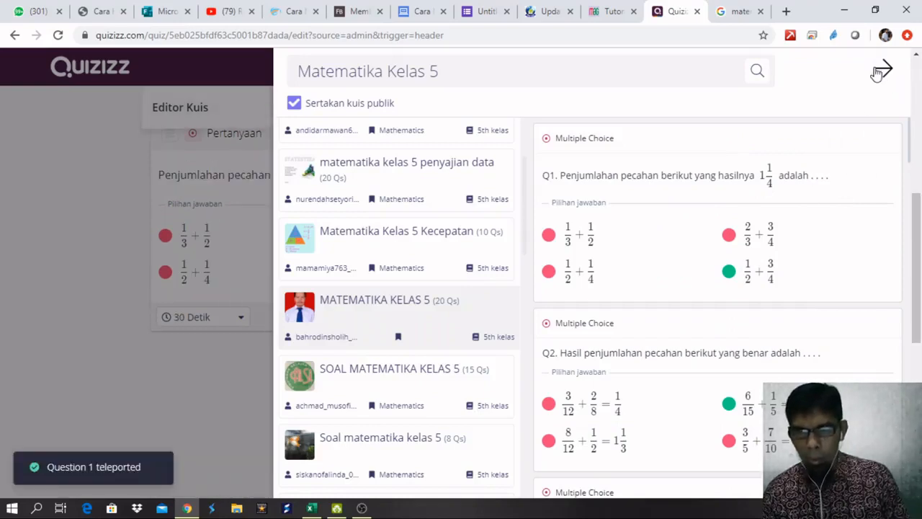
Close the Teleport panel and review the three questions, the fraction question now third.
left_click(882, 70)
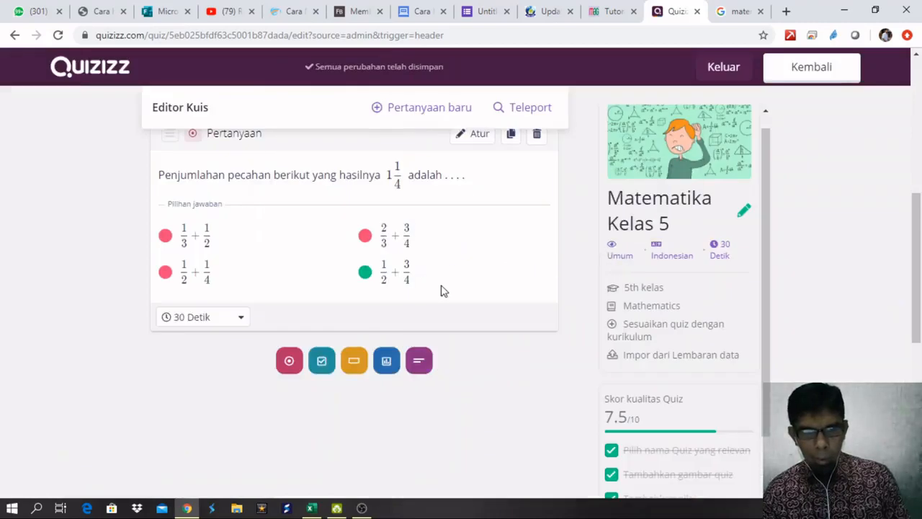
scroll(439, 291, "up", 2)
scroll(403, 297, "down", 1)
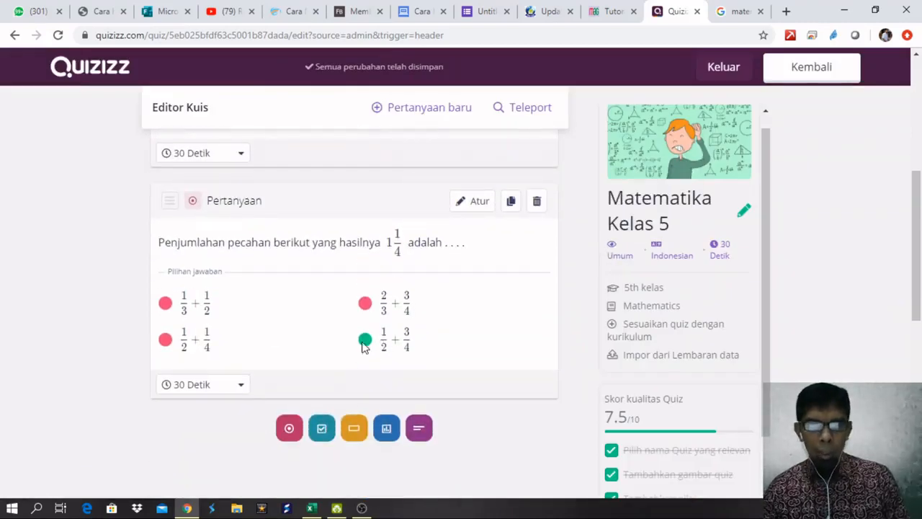
scroll(369, 349, "up", 1)
scroll(365, 416, "up", 1)
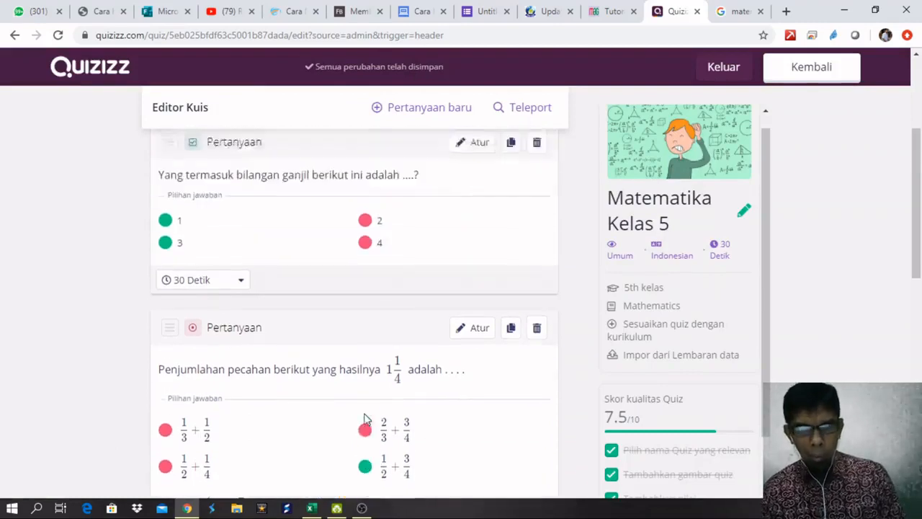
scroll(365, 417, "up", 3)
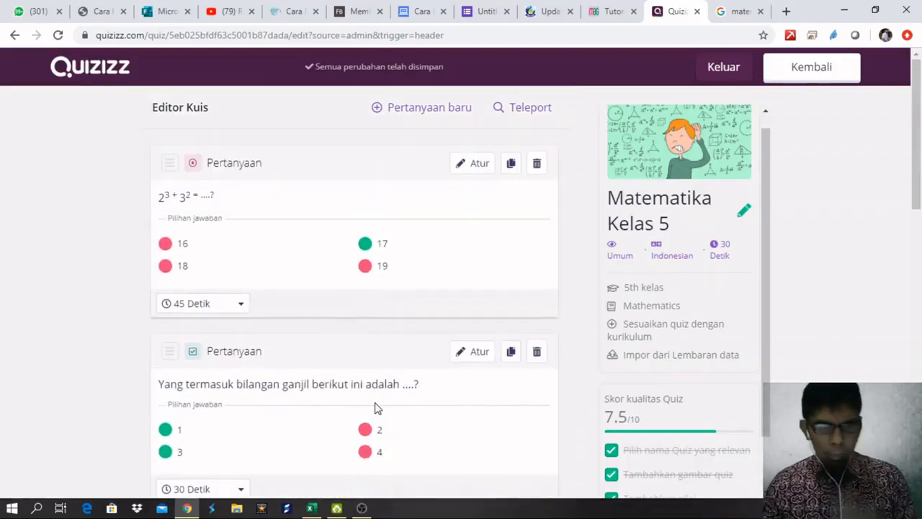
scroll(379, 408, "down", 3)
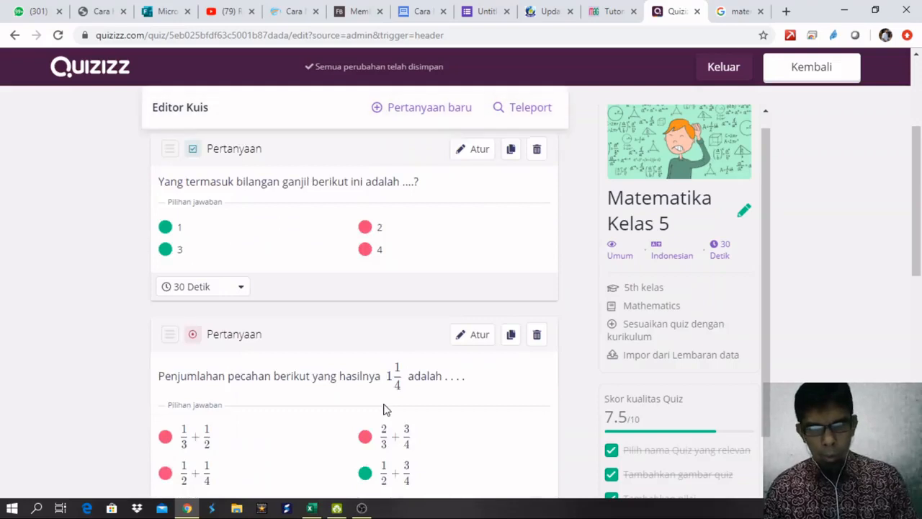
scroll(383, 408, "down", 3)
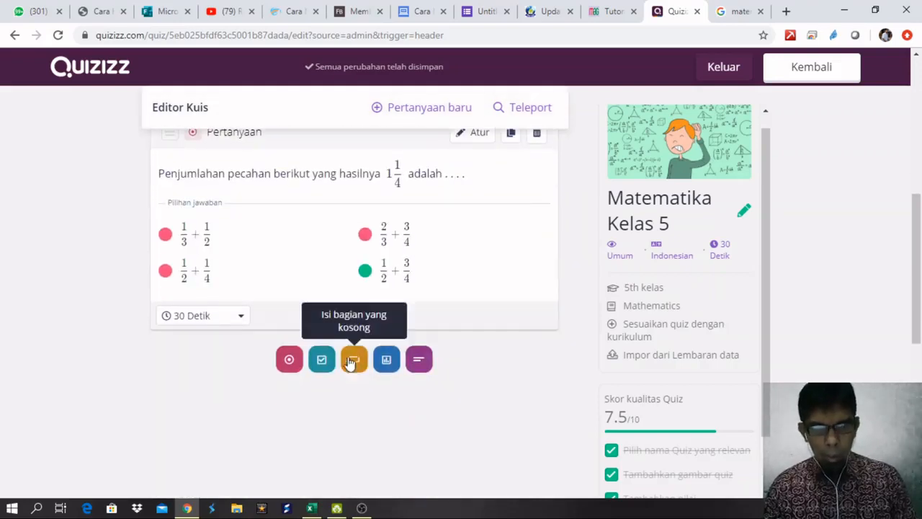
scroll(381, 351, "up", 4)
scroll(382, 351, "up", 1)
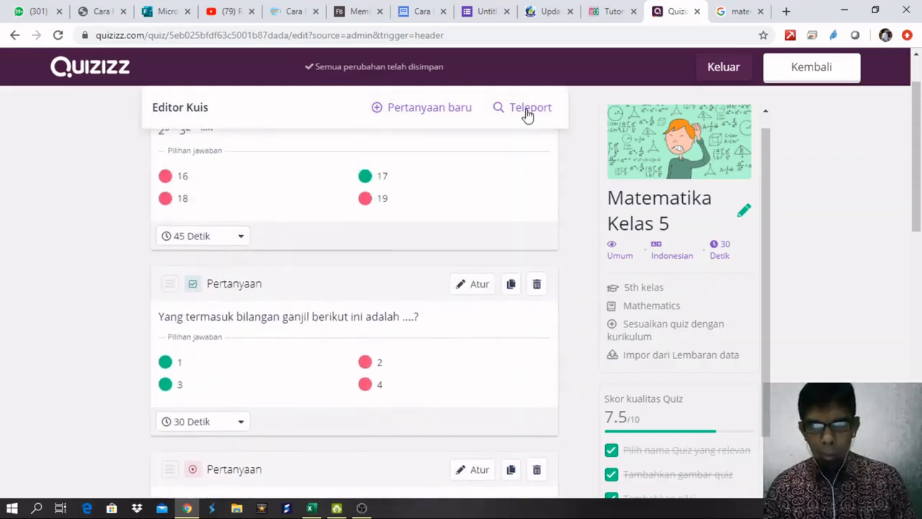
Teleport Q2, the 6.859 cm³ cube-edge question, from SOAL MATEMATIKA KELAS 5, then close the panel.
left_click(527, 110)
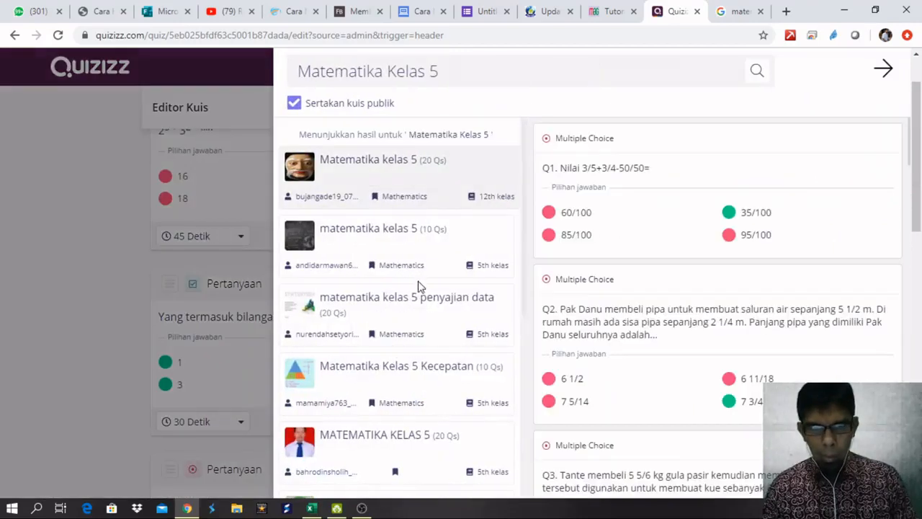
scroll(395, 321, "down", 2)
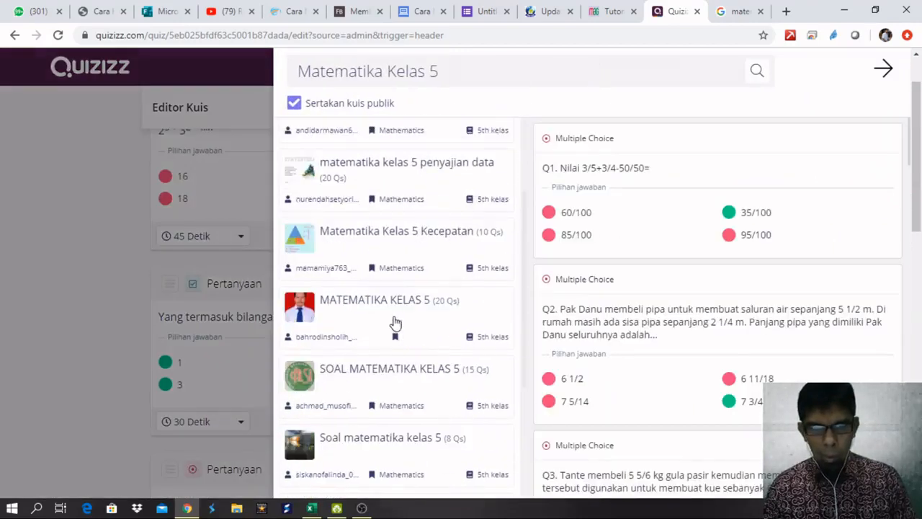
left_click(396, 374)
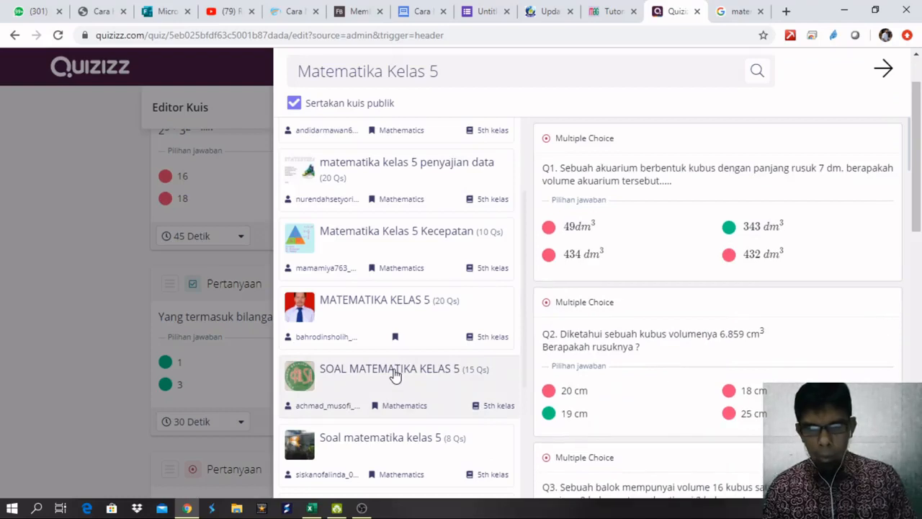
mouse_move(620, 216)
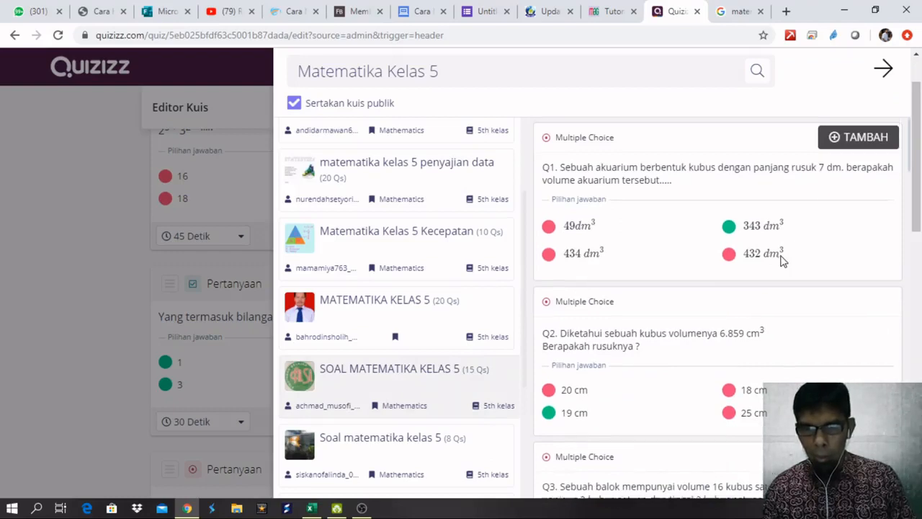
scroll(789, 258, "down", 2)
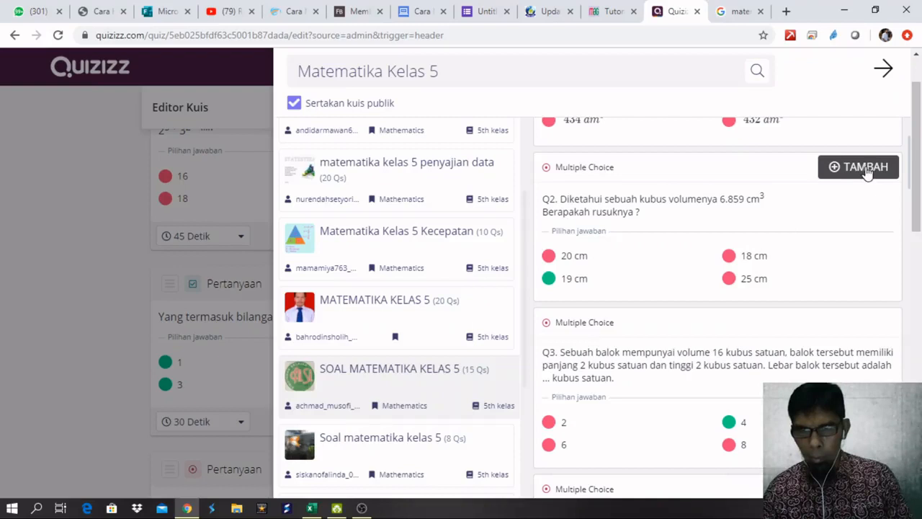
left_click(865, 168)
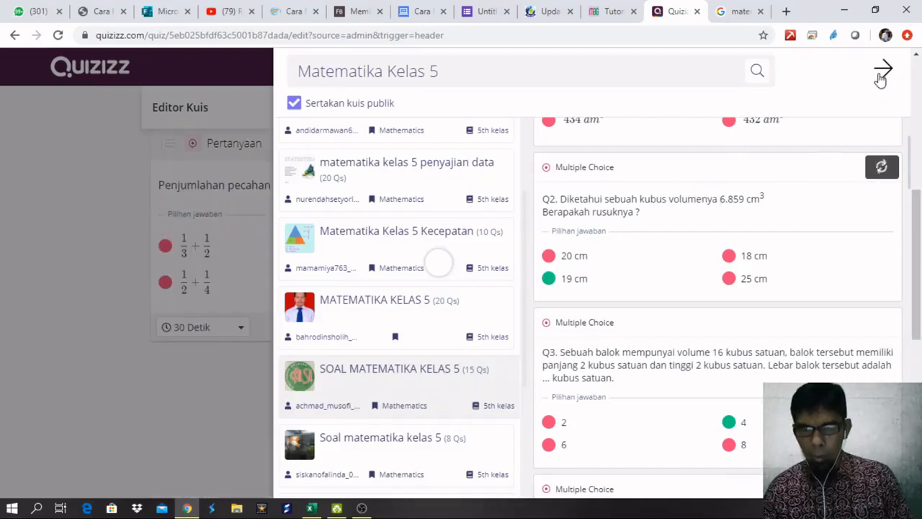
left_click(883, 70)
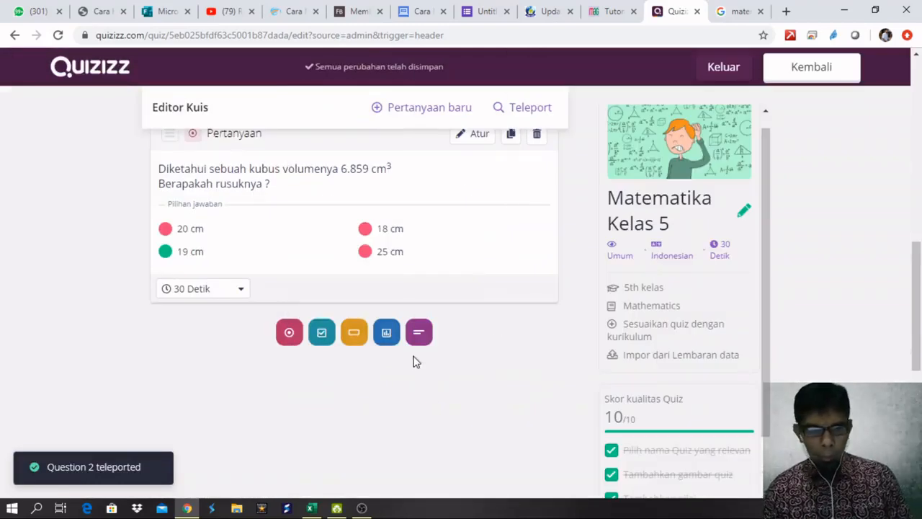
scroll(628, 344, "down", 2)
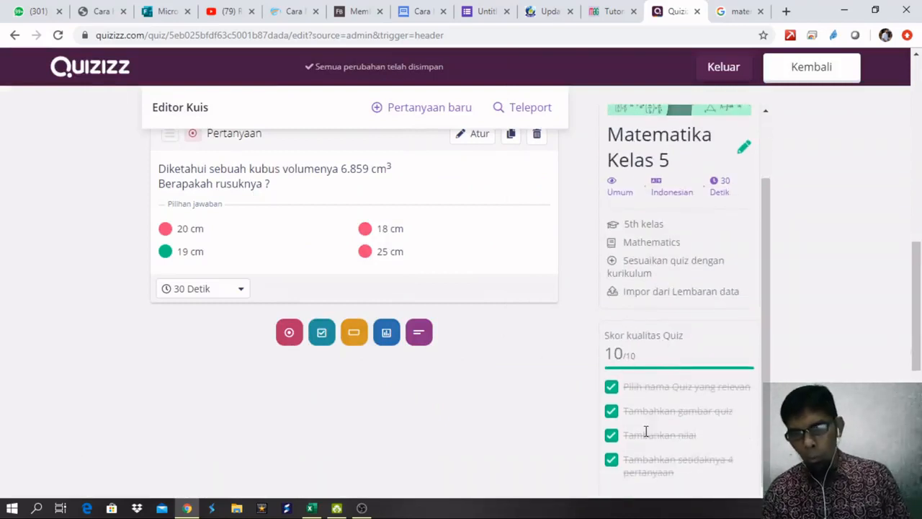
scroll(468, 360, "up", 3)
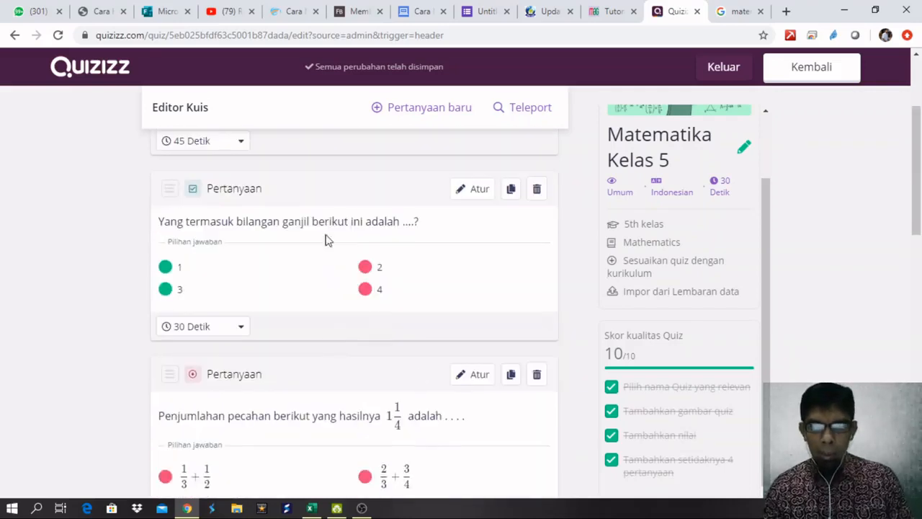
scroll(328, 309, "up", 2)
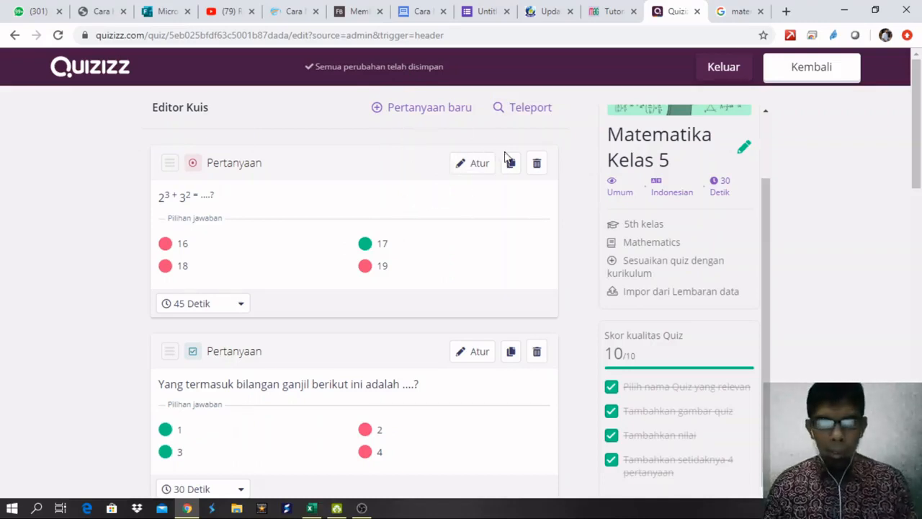
left_click(724, 67)
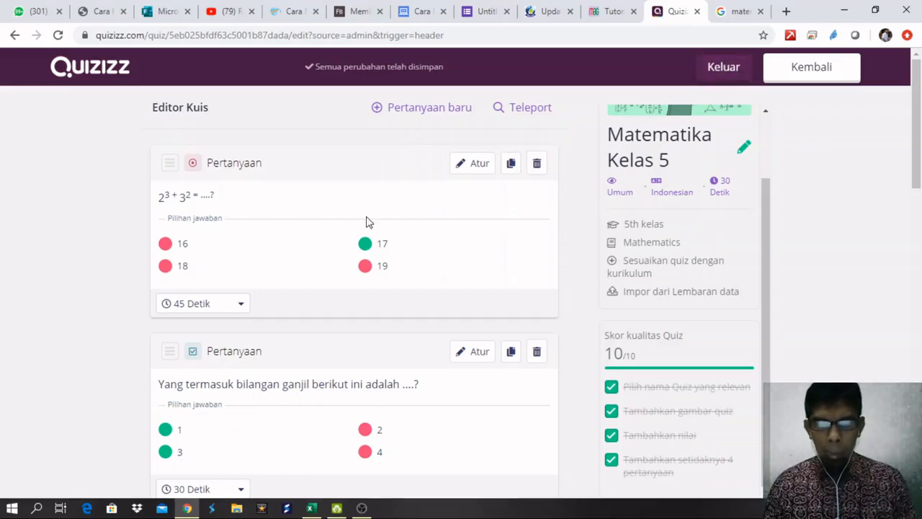
scroll(366, 220, "down", 1)
scroll(335, 221, "up", 1)
scroll(333, 223, "down", 2)
scroll(305, 223, "down", 4)
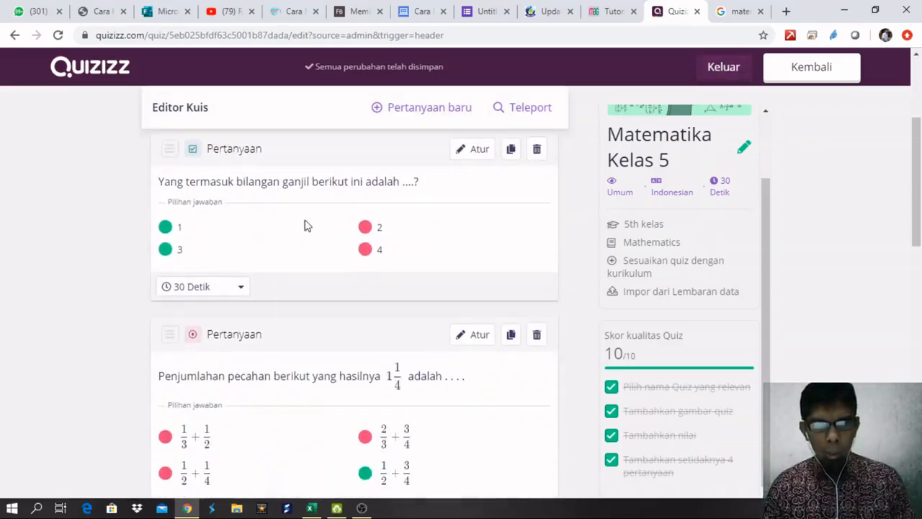
scroll(277, 227, "down", 2)
scroll(439, 224, "up", 6)
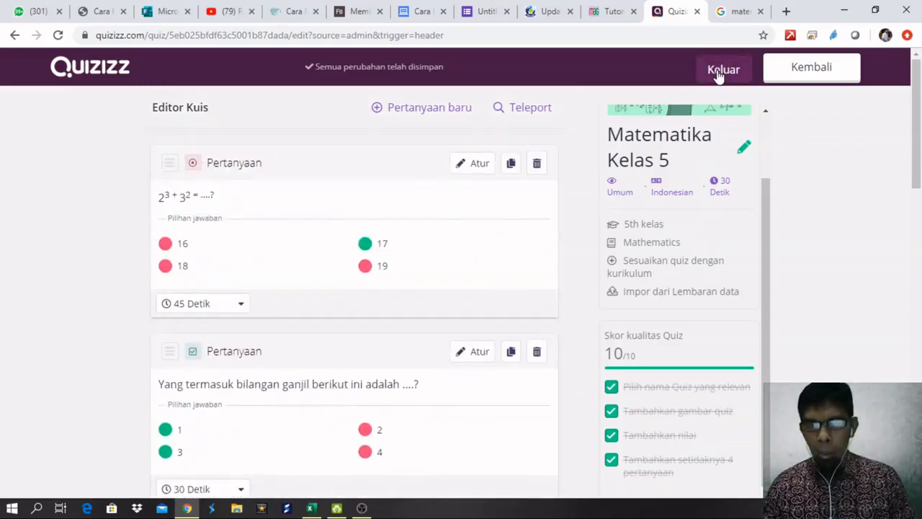
Save with Kembali and review the four questions on the Matematika Kelas 5 overview page.
left_click(811, 70)
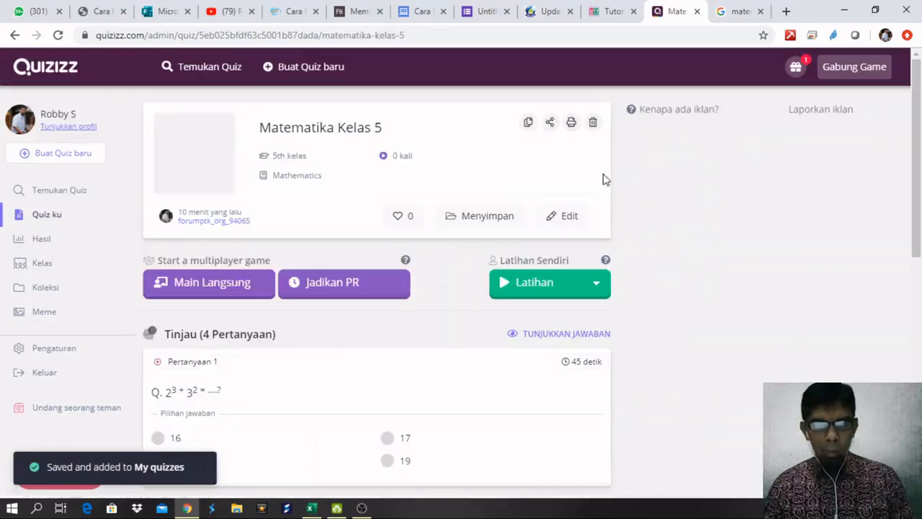
scroll(428, 241, "down", 2)
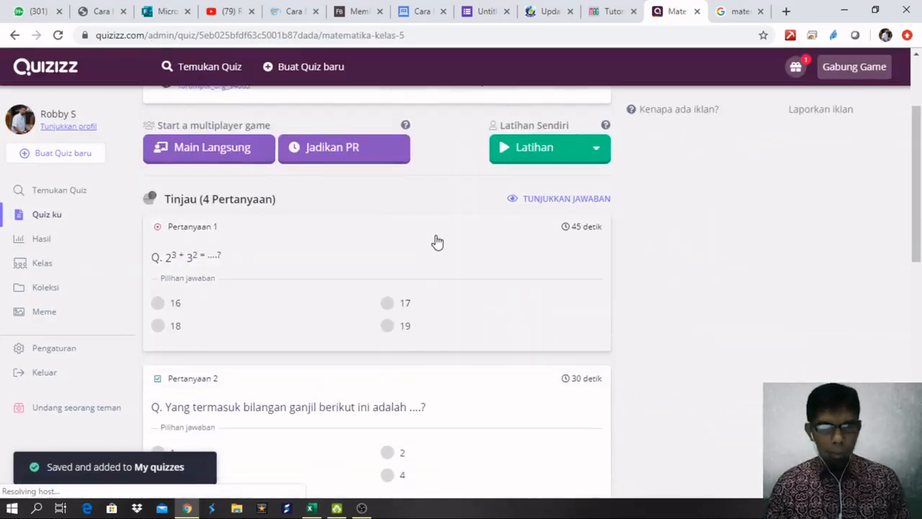
scroll(434, 240, "up", 2)
scroll(379, 280, "down", 6)
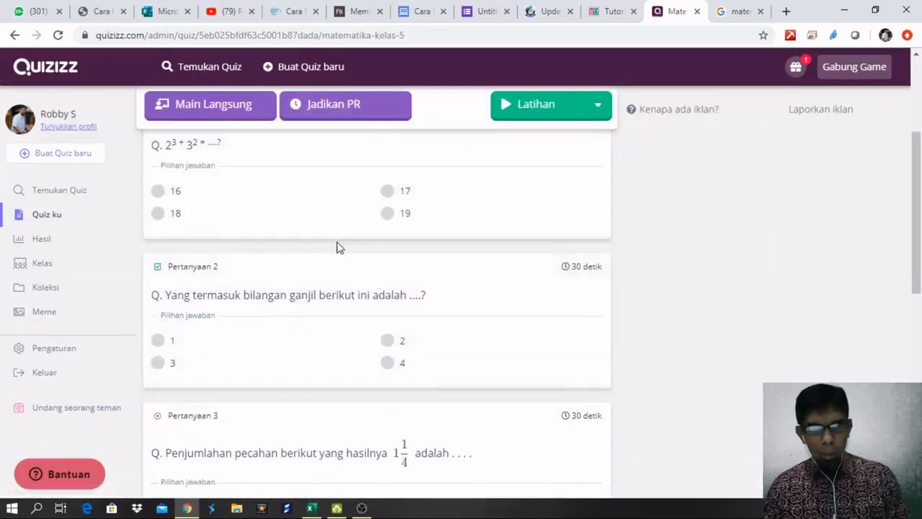
scroll(331, 266, "down", 4)
scroll(334, 272, "up", 10)
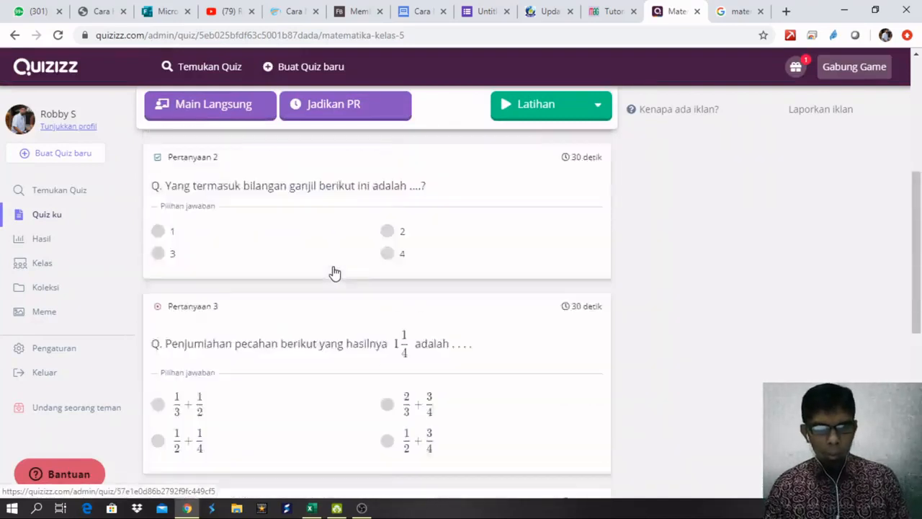
scroll(296, 253, "up", 2)
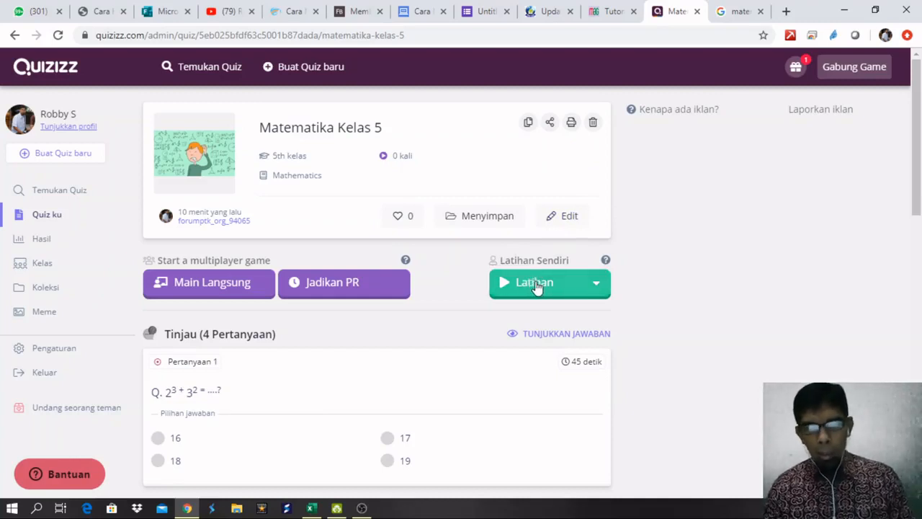
scroll(490, 331, "down", 1)
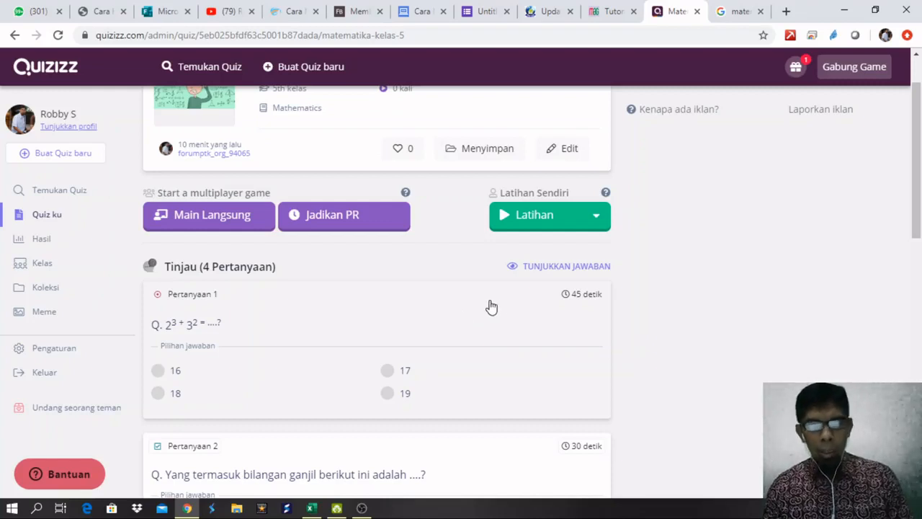
scroll(562, 274, "up", 1)
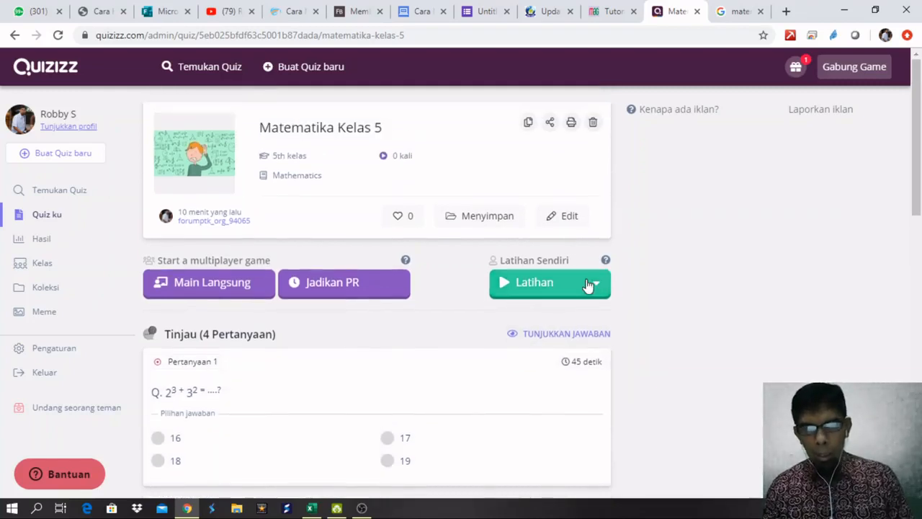
Start a solo Mainkan practice of Matematika Kelas 5 and view its start-page game settings.
left_click(588, 284)
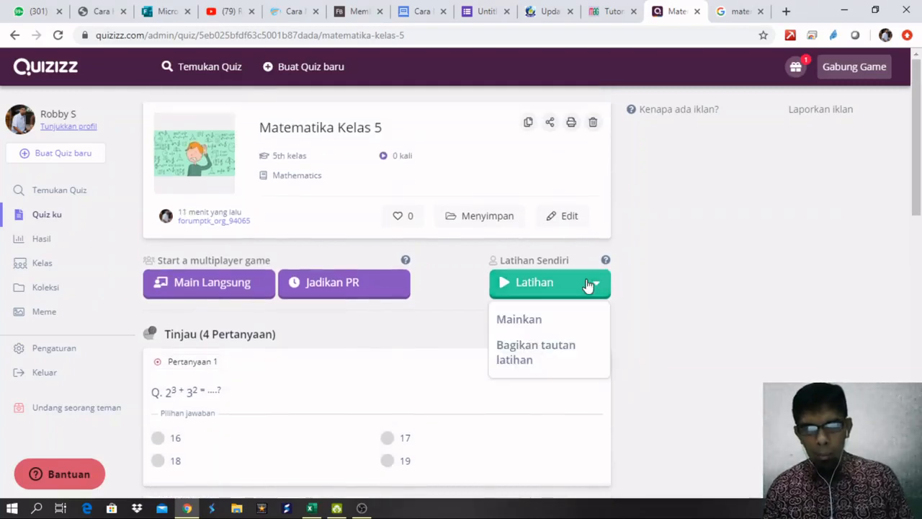
left_click(525, 323)
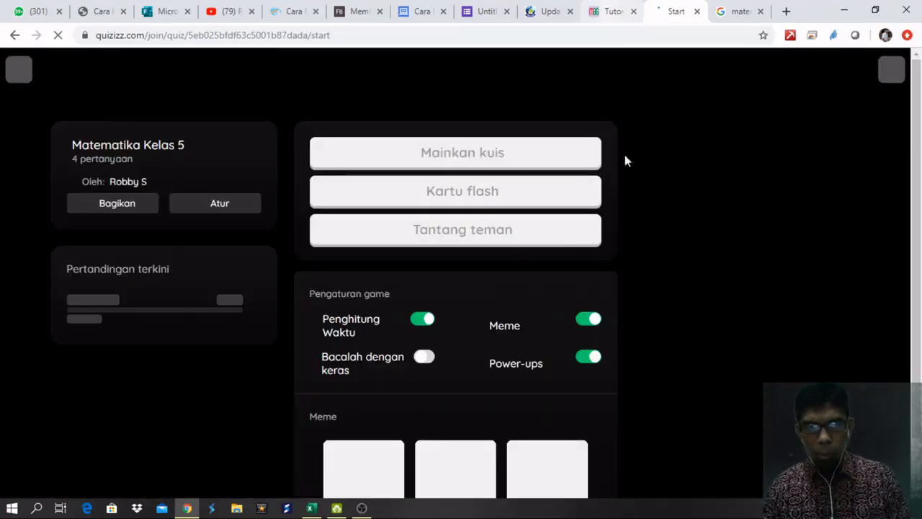
left_click(624, 16)
left_click(678, 11)
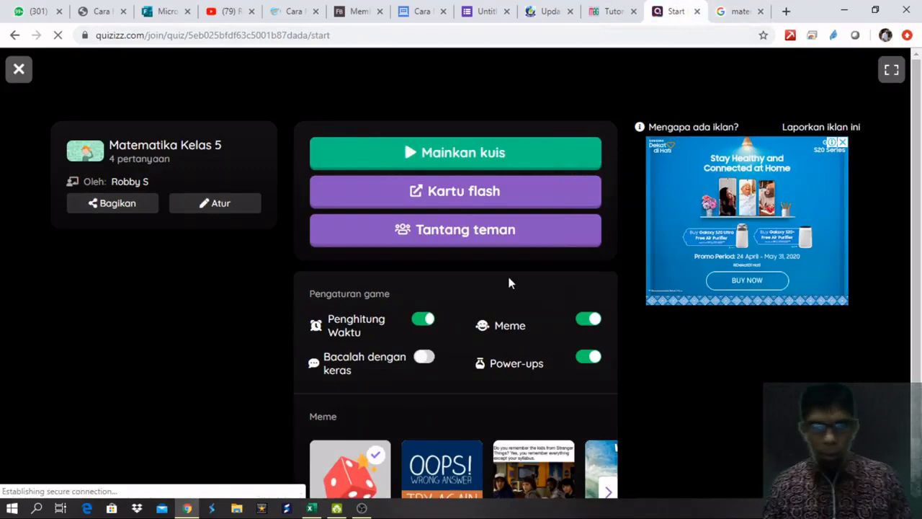
scroll(509, 279, "down", 1)
scroll(508, 279, "up", 1)
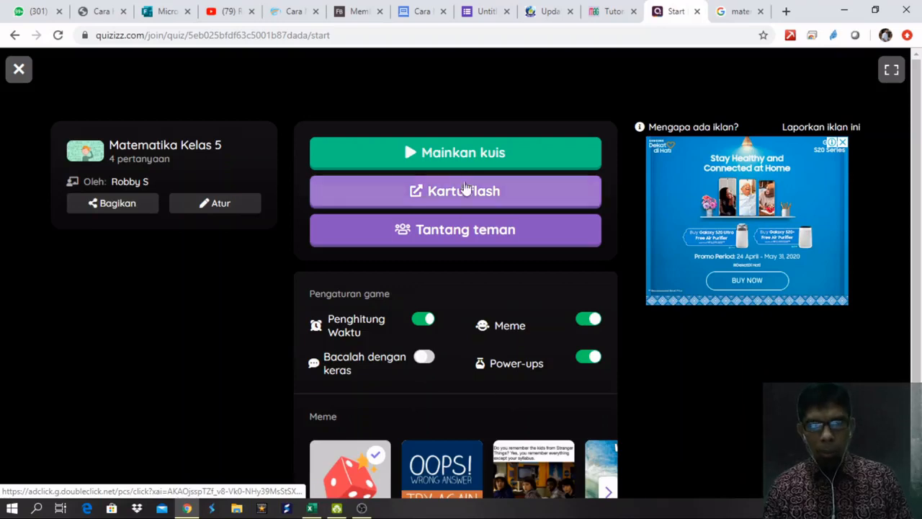
Start the game, answer 1/2 + 3/4, and submit 1 and 3 as the odd numbers.
left_click(472, 160)
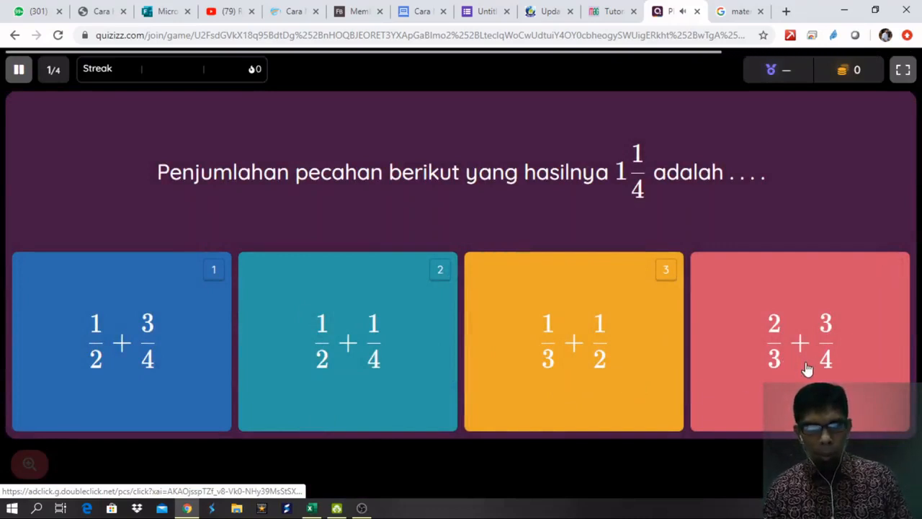
left_click(124, 350)
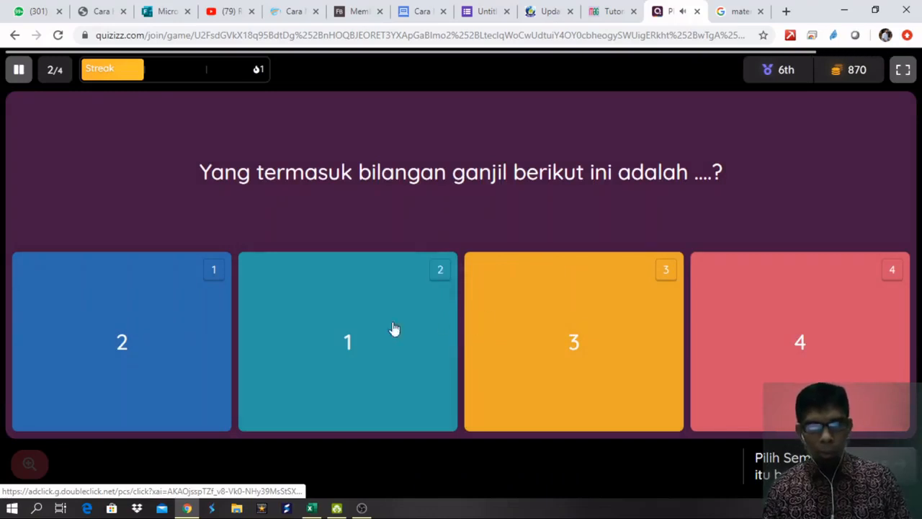
left_click(359, 345)
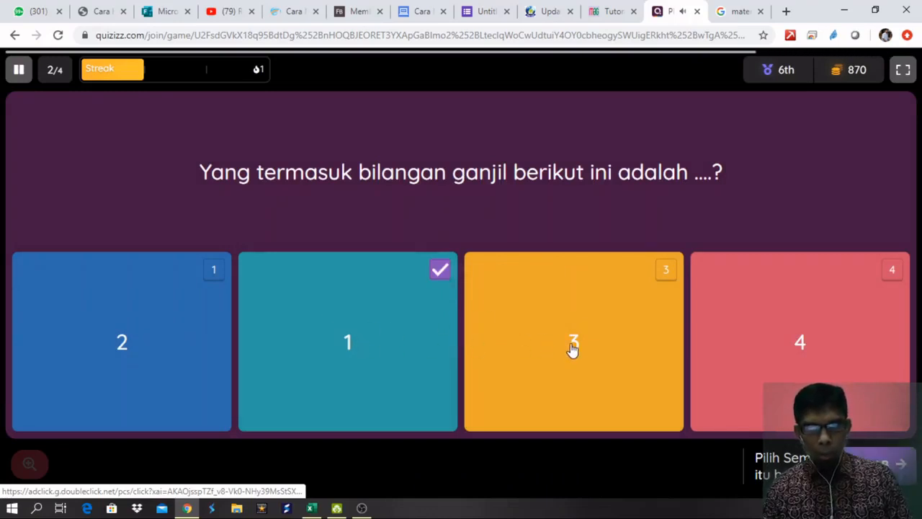
left_click(572, 352)
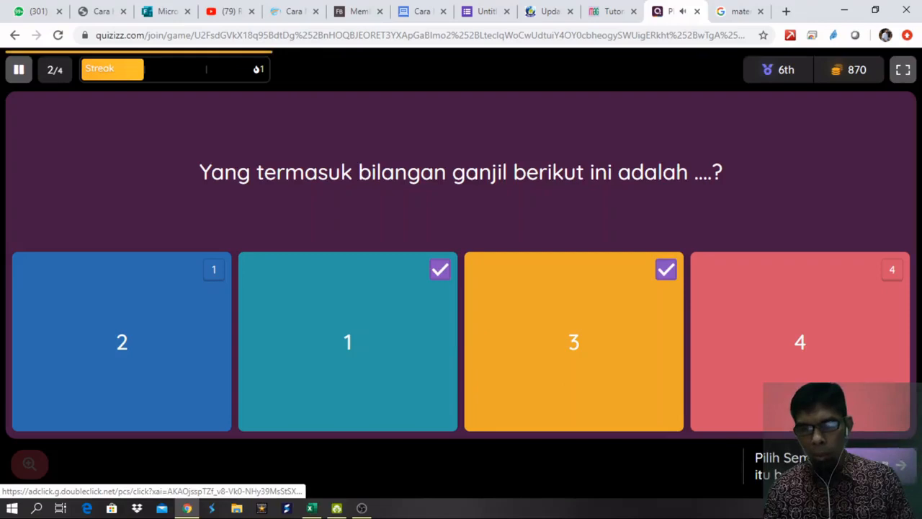
left_click(881, 465)
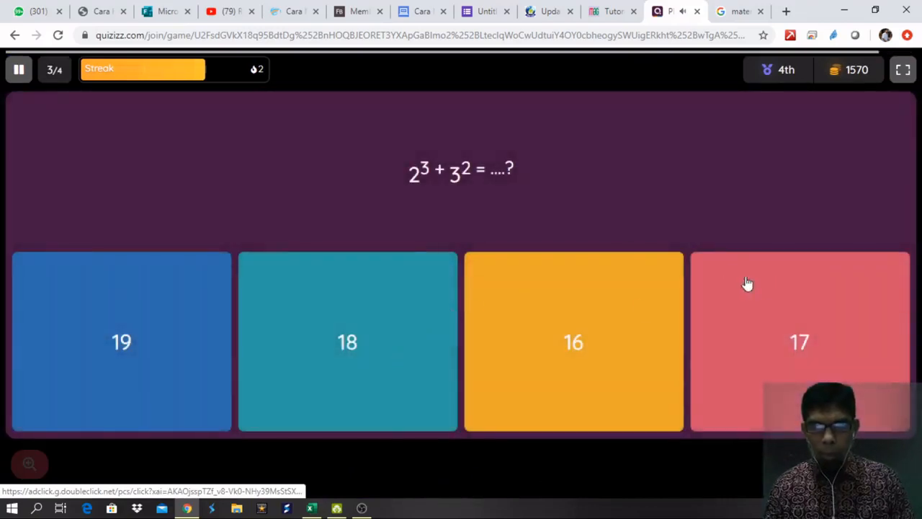
Answer 16 for 2³ + 3², 19 cm for the cube's edge, and 16 for the final question.
left_click(606, 317)
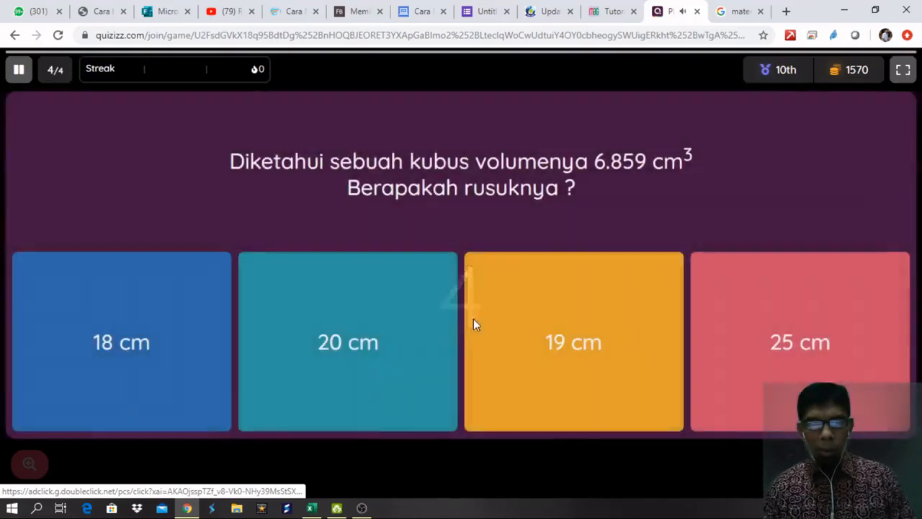
left_click(510, 356)
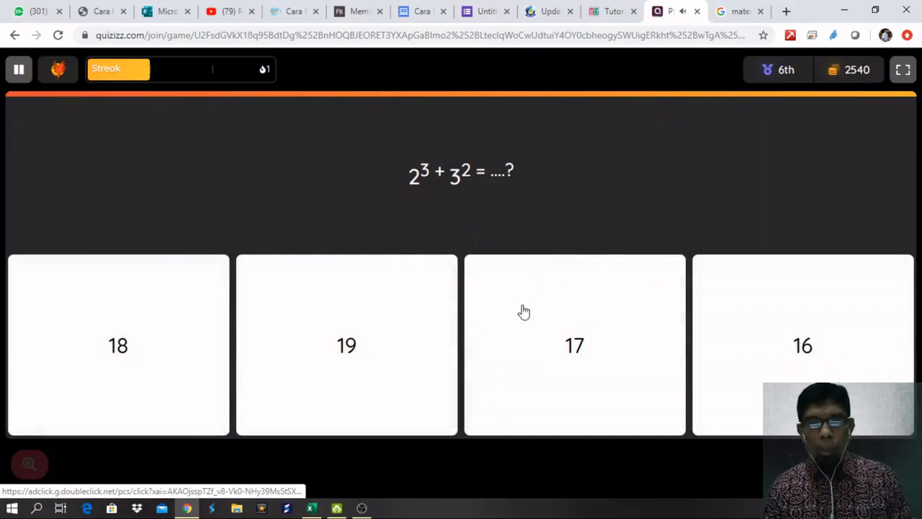
left_click(783, 347)
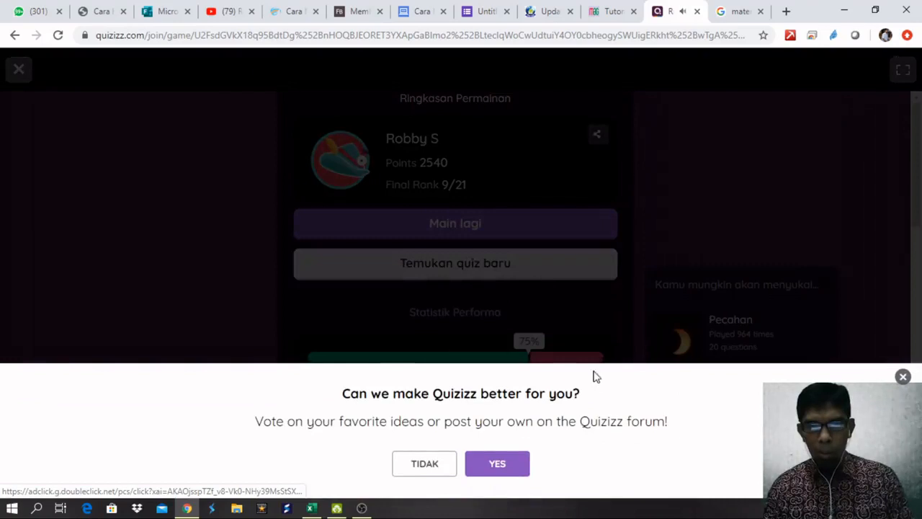
Dismiss the feedback popup and exit the game summary to the dashboard.
left_click(903, 378)
left_click(20, 72)
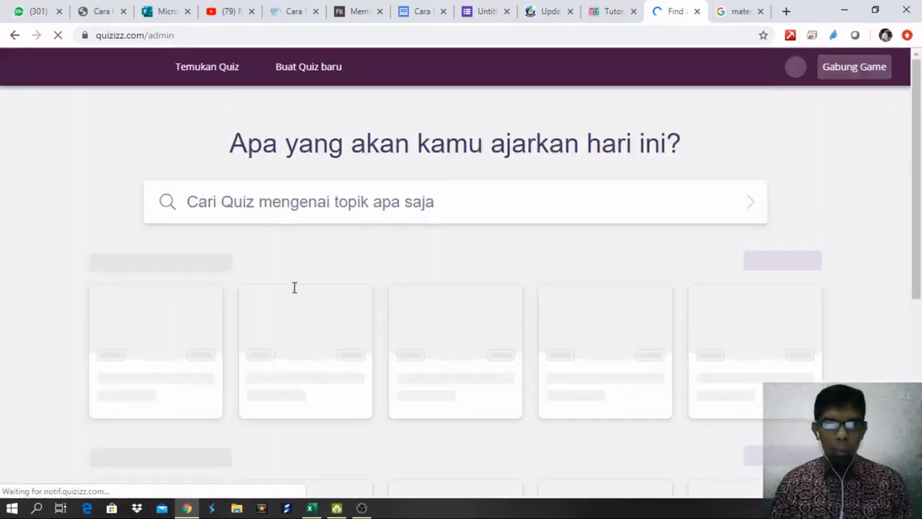
scroll(428, 248, "down", 2)
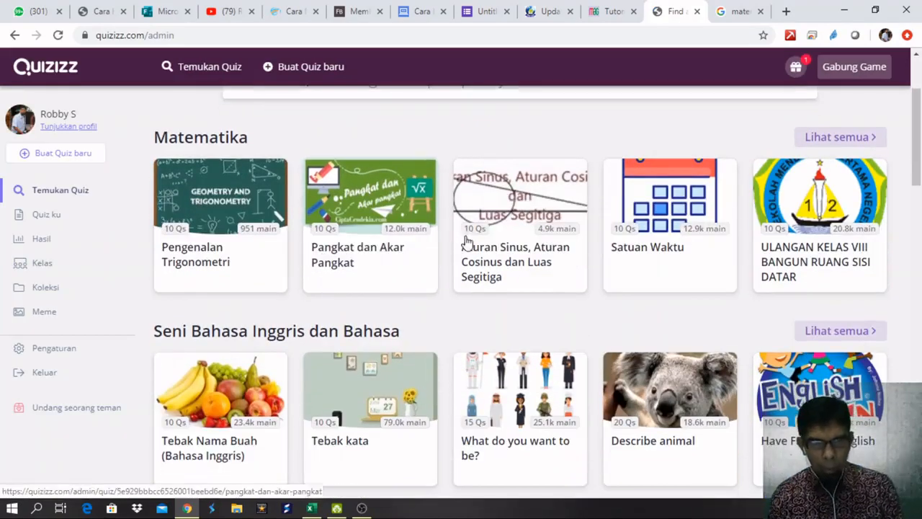
scroll(422, 249, "up", 2)
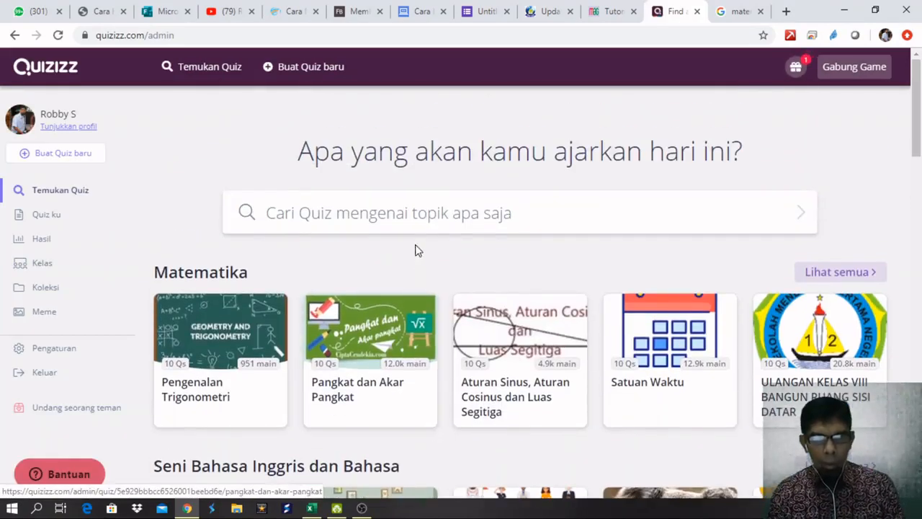
Open Matematika Kelas 5 from Quiz ku, now showing it played once.
left_click(50, 216)
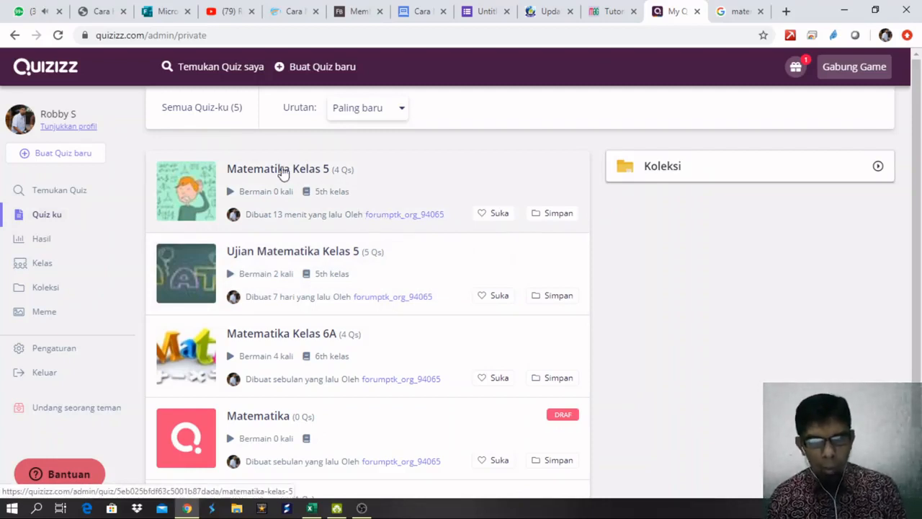
left_click(282, 173)
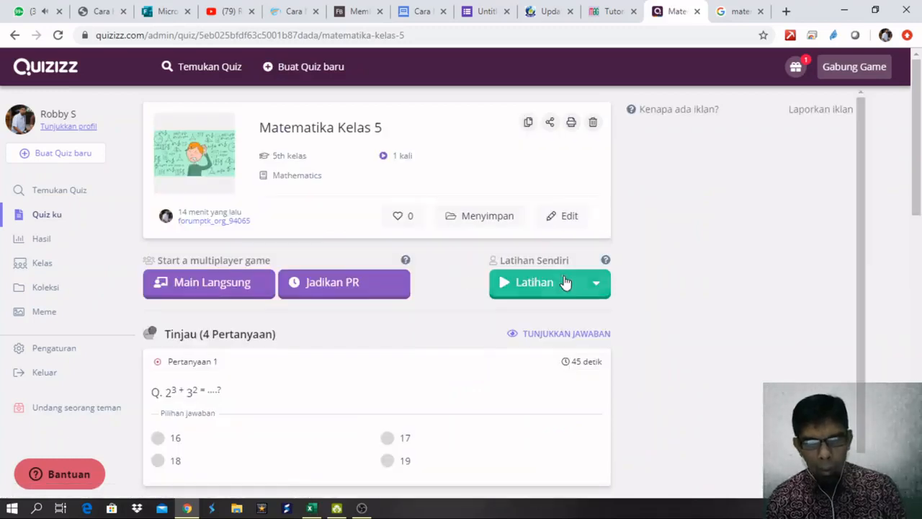
scroll(658, 262, "down", 2)
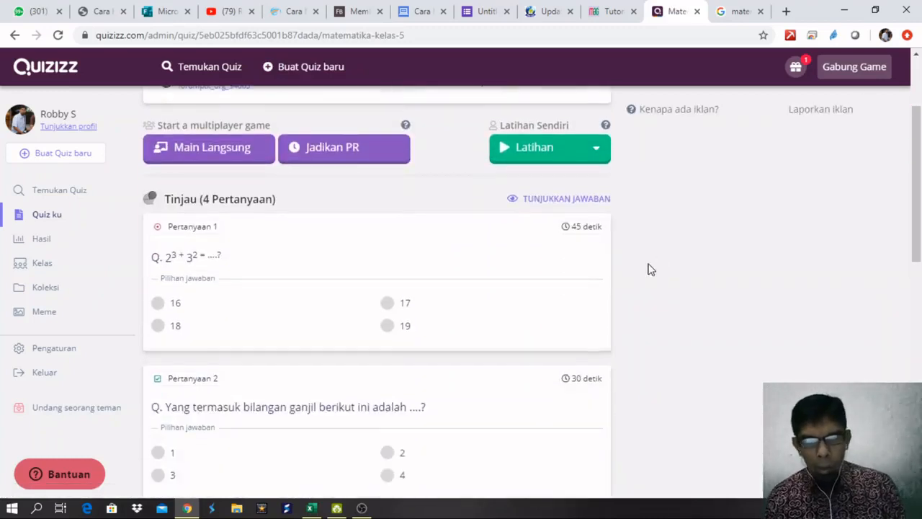
scroll(647, 267, "up", 2)
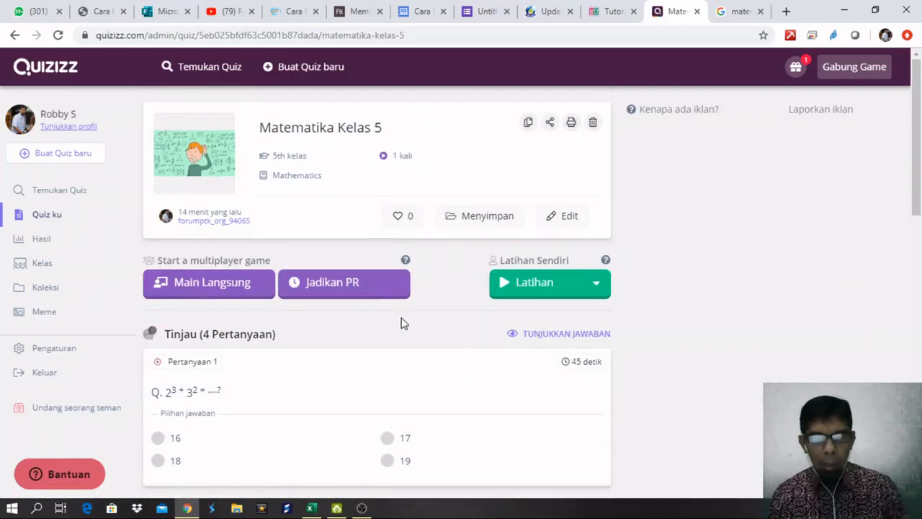
Start assigning the quiz as homework (Jadikan PR), keeping the deadline date Mei 5.
left_click(346, 290)
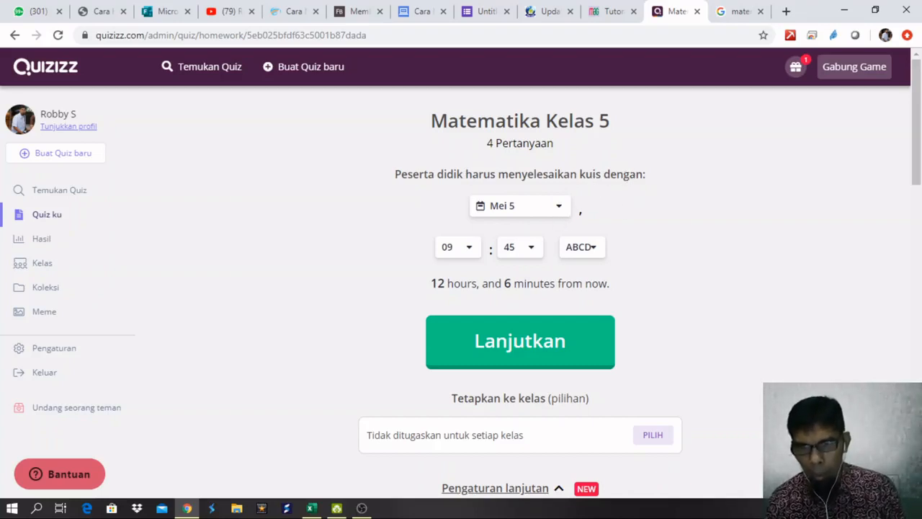
left_click(553, 213)
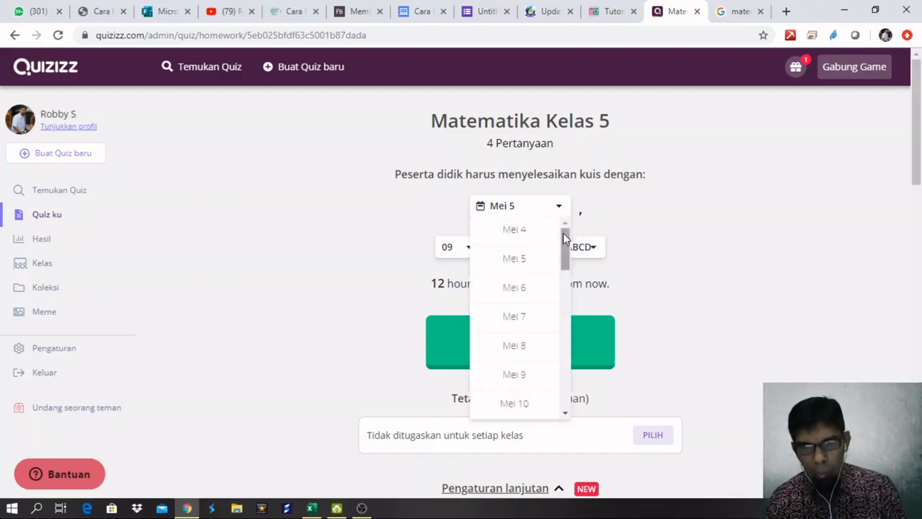
left_click(660, 209)
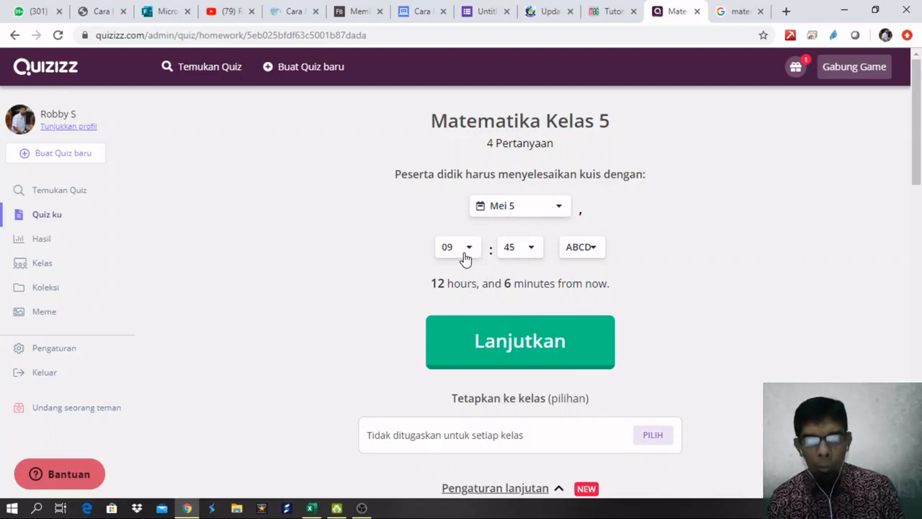
left_click(595, 251)
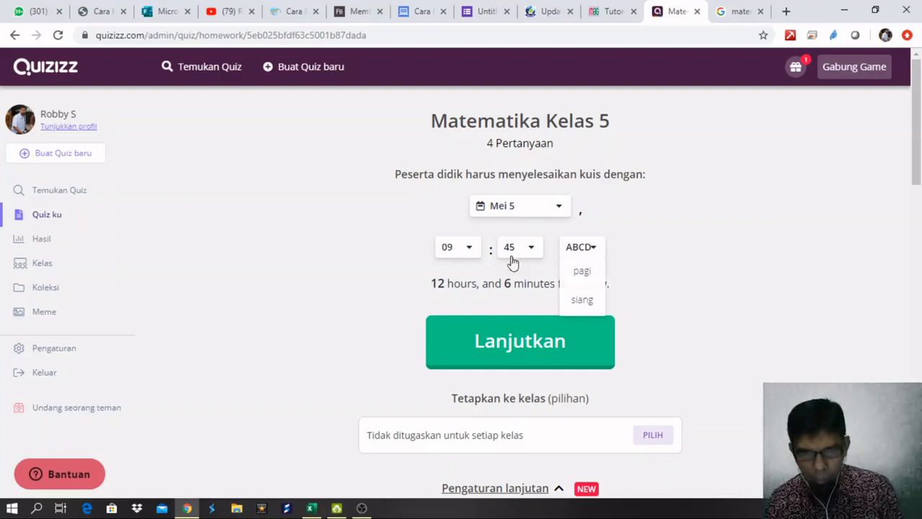
left_click(469, 250)
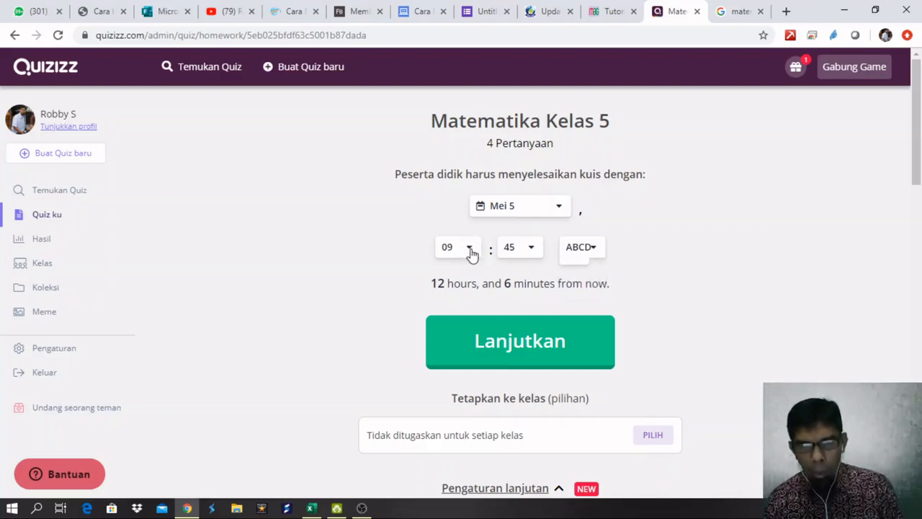
Set the homework deadline time to 12:00 pagi.
left_click(469, 250)
left_click_drag(478, 323, 486, 412)
left_click(454, 445)
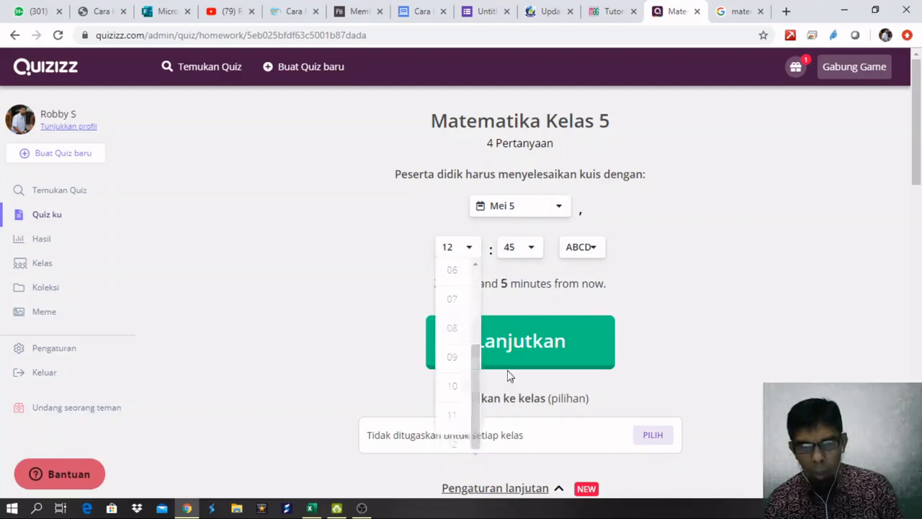
left_click(534, 251)
left_click(525, 276)
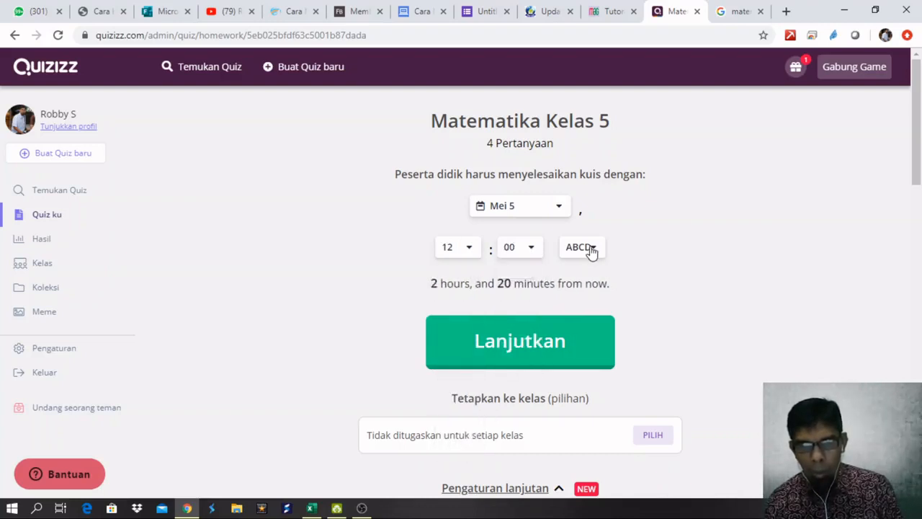
left_click(588, 251)
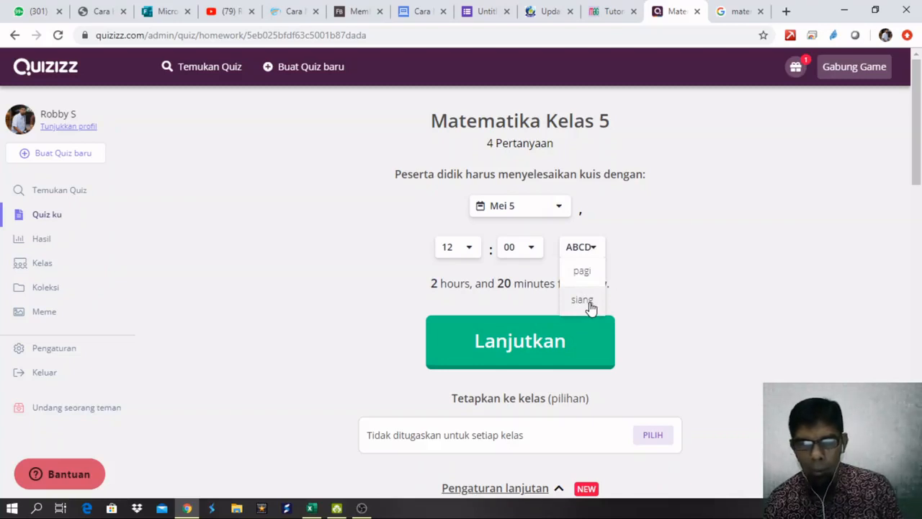
left_click(582, 272)
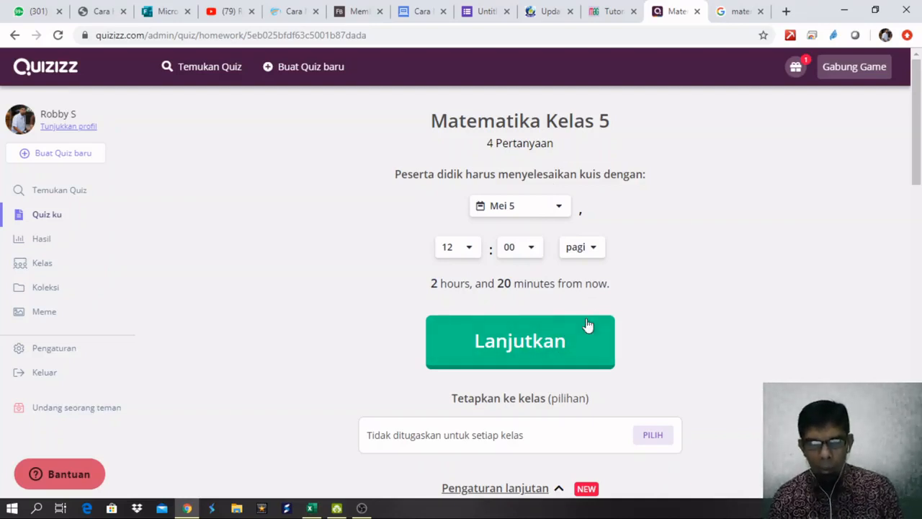
scroll(569, 317, "down", 2)
scroll(566, 307, "up", 2)
scroll(579, 325, "down", 1)
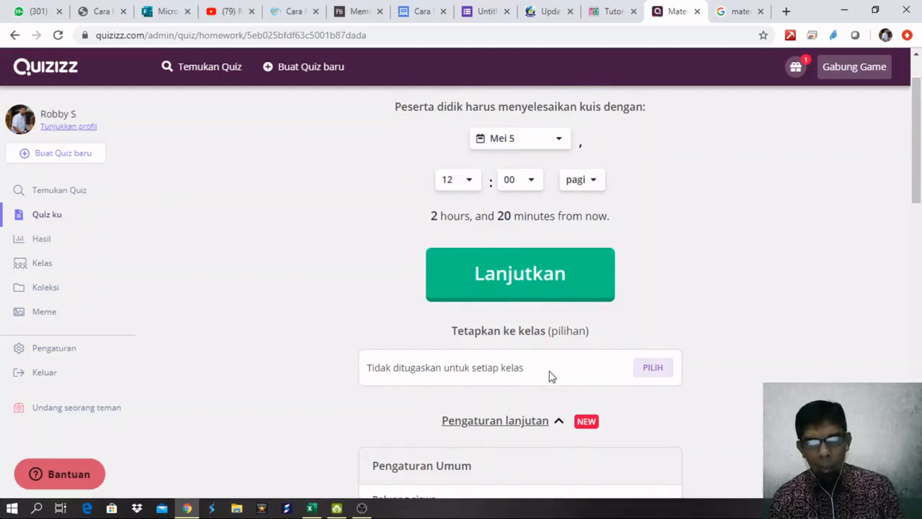
scroll(553, 377, "down", 2)
scroll(514, 324, "down", 1)
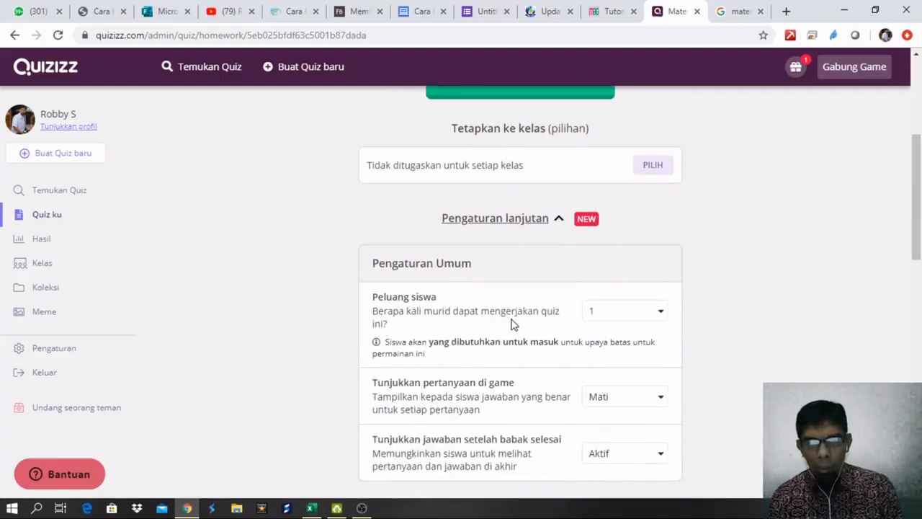
scroll(552, 242, "down", 1)
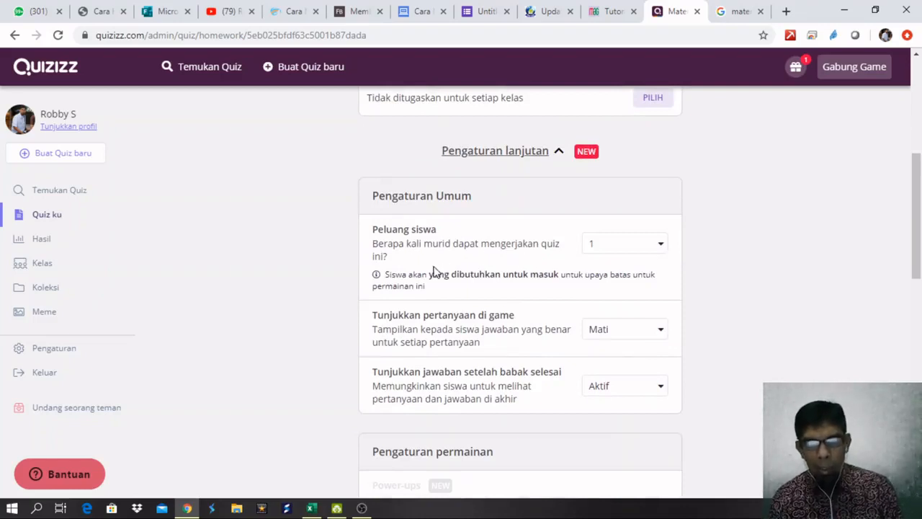
left_click(636, 254)
left_click(712, 245)
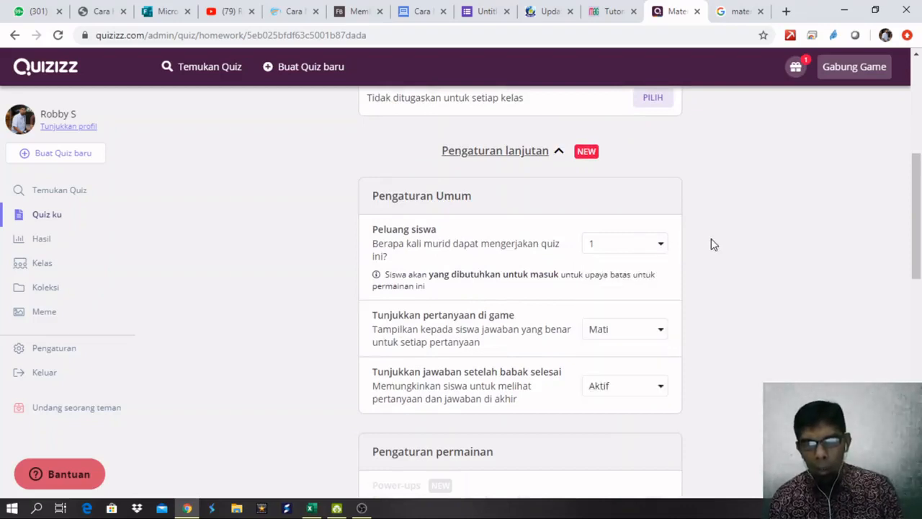
left_click(643, 256)
left_click(705, 266)
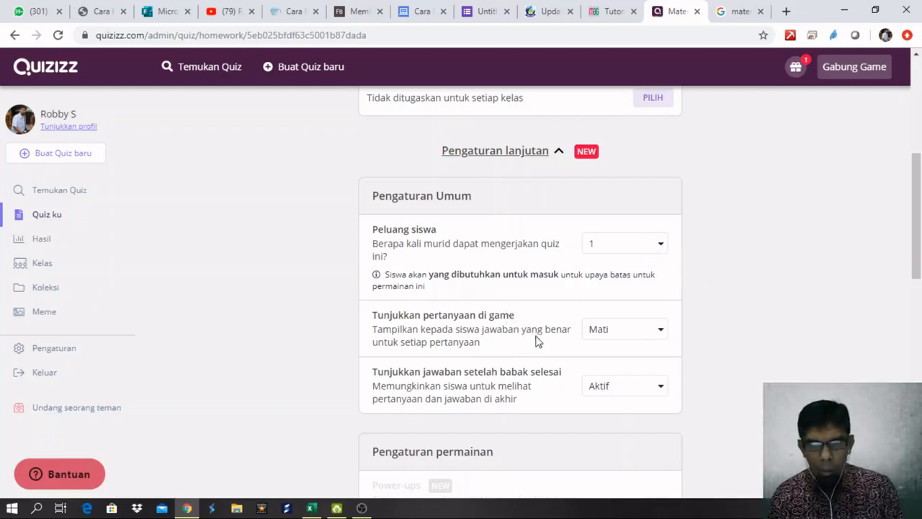
scroll(486, 307, "down", 1)
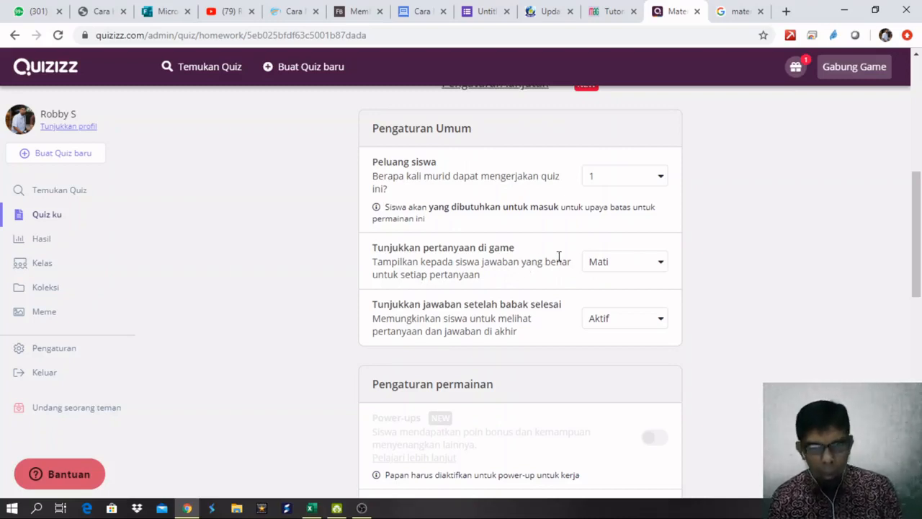
left_click(637, 263)
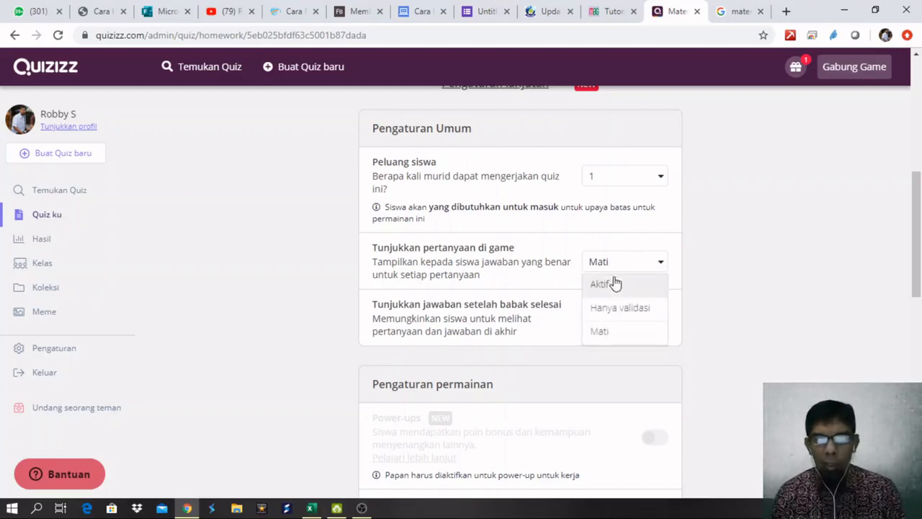
left_click(735, 276)
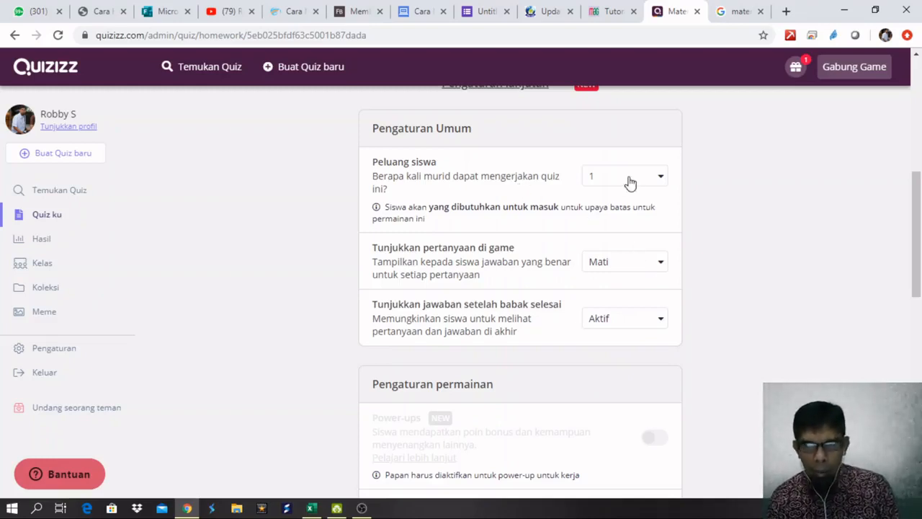
left_click(626, 272)
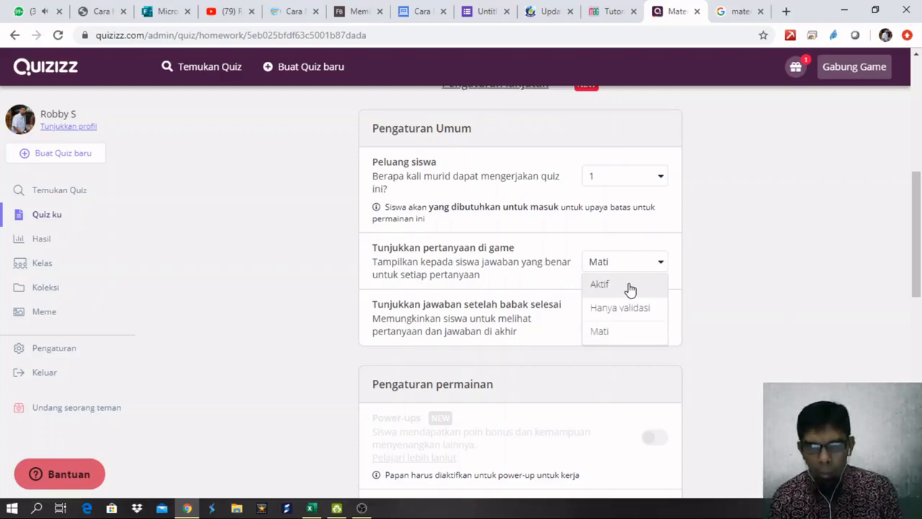
left_click(641, 269)
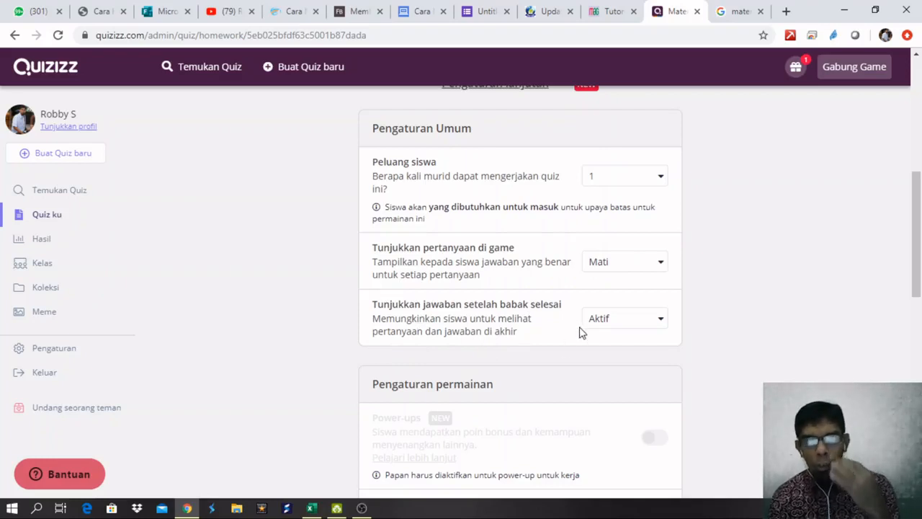
left_click(642, 326)
left_click(642, 326)
scroll(702, 303, "down", 2)
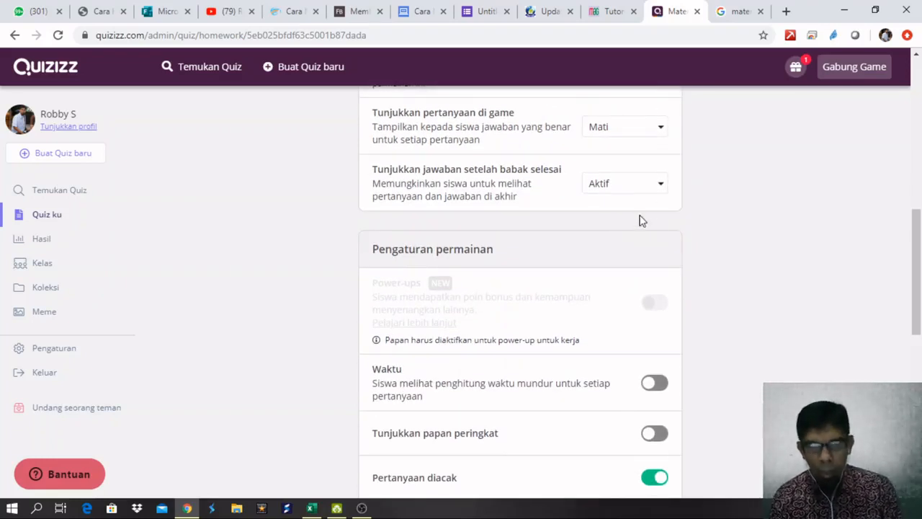
left_click(641, 189)
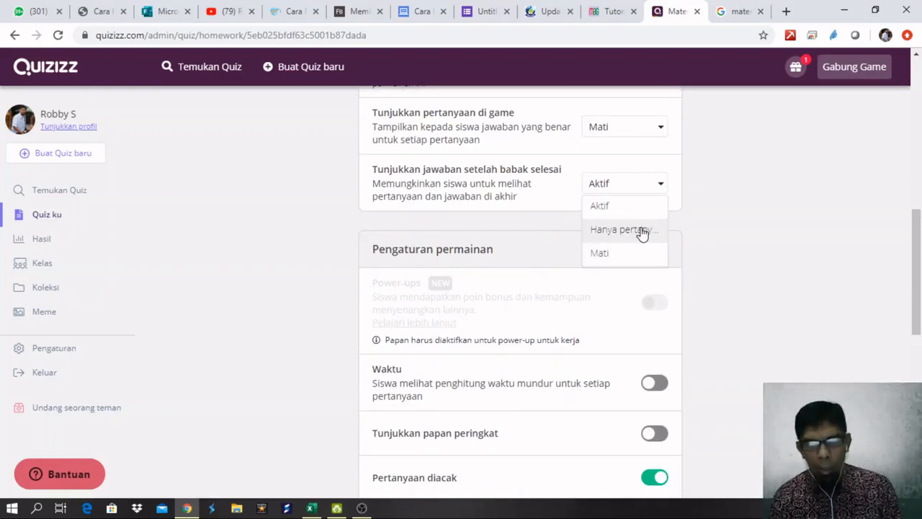
left_click(758, 214)
scroll(754, 214, "down", 2)
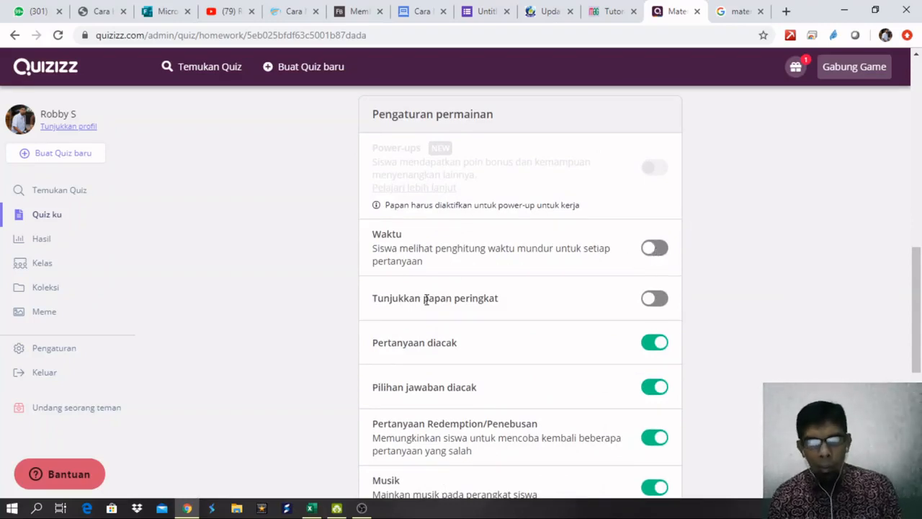
scroll(421, 307, "down", 1)
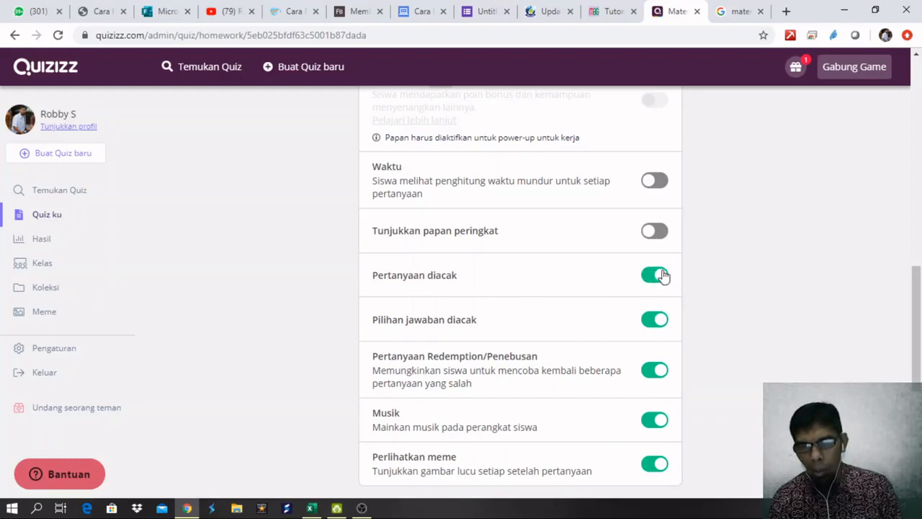
scroll(665, 280, "down", 1)
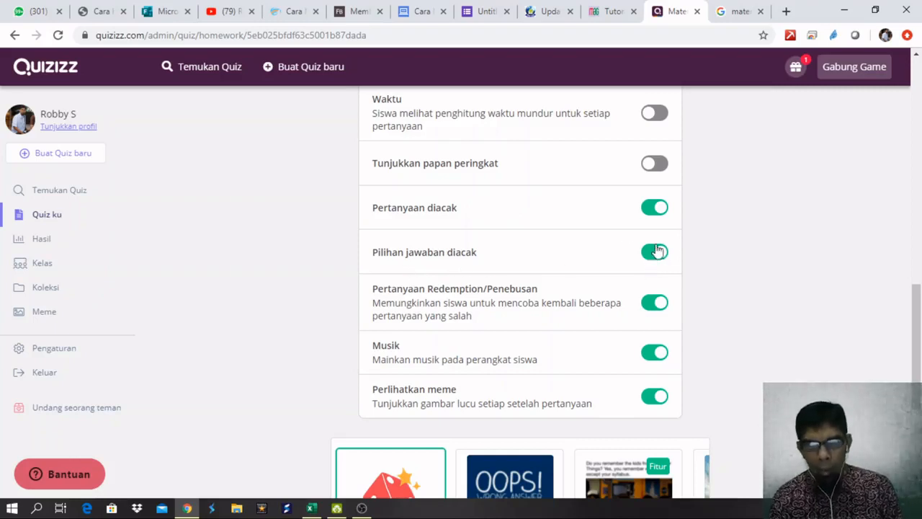
scroll(515, 319, "down", 1)
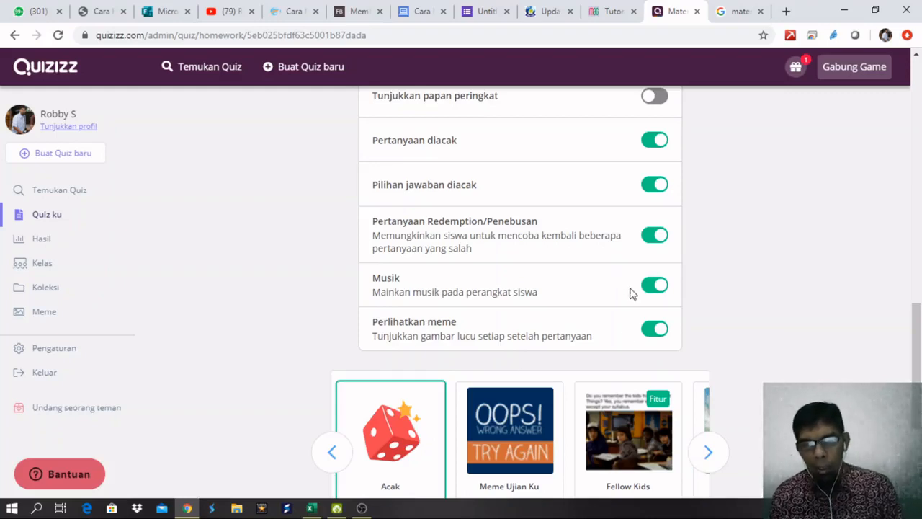
scroll(630, 294, "down", 2)
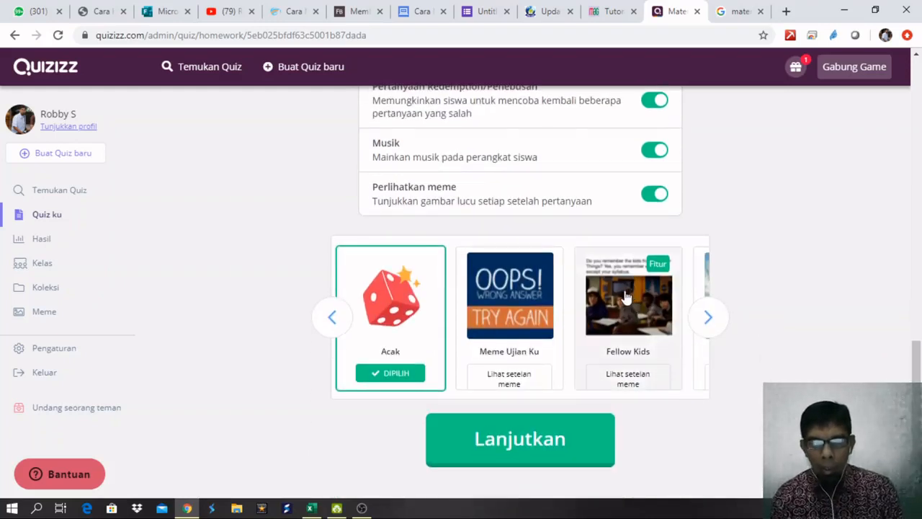
scroll(652, 269, "up", 2)
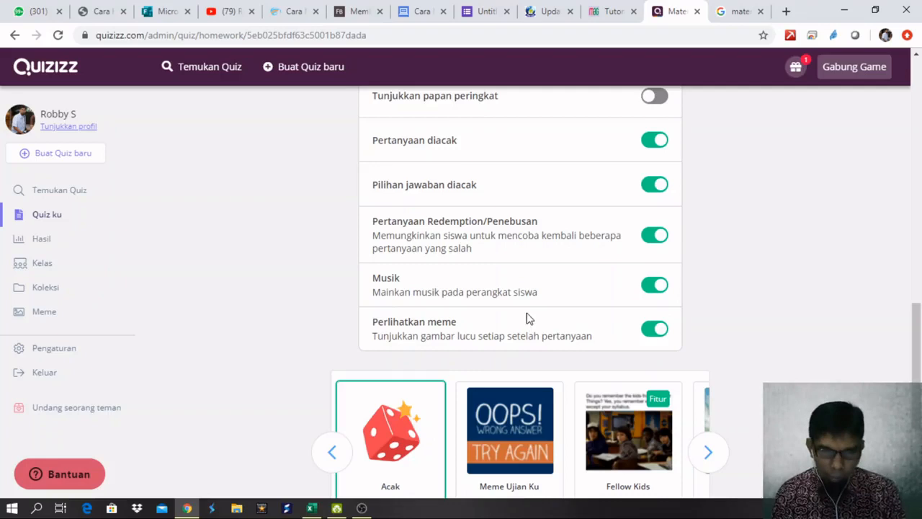
scroll(665, 311, "down", 2)
scroll(617, 330, "up", 6)
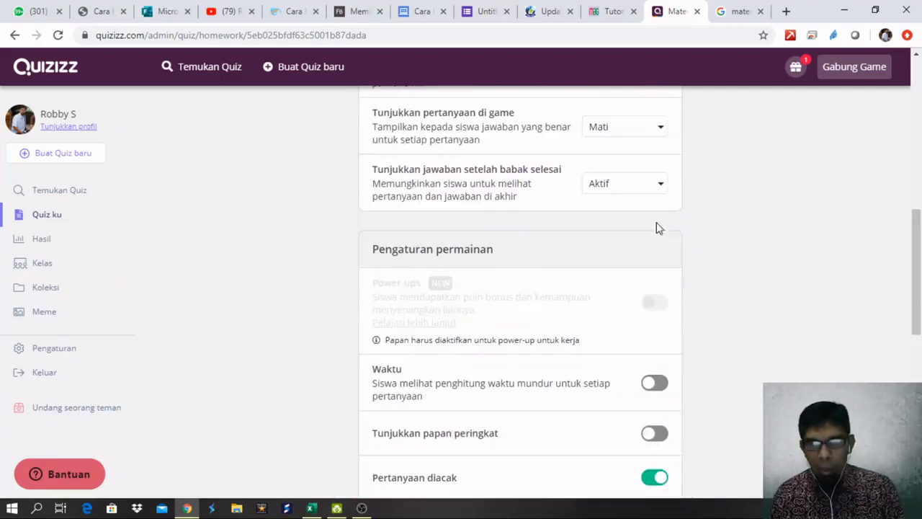
scroll(588, 389, "up", 7)
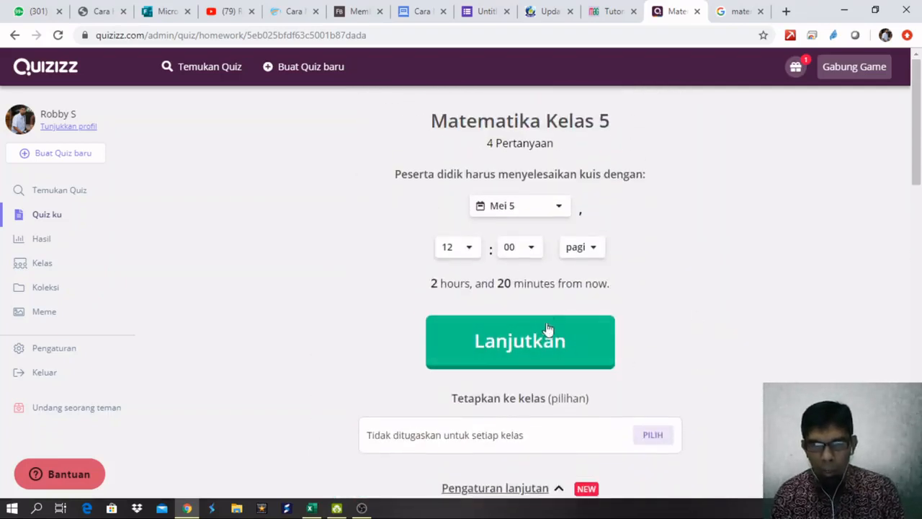
Confirm with Lanjutkan to assign the homework and show the invite page with its join code.
left_click(542, 342)
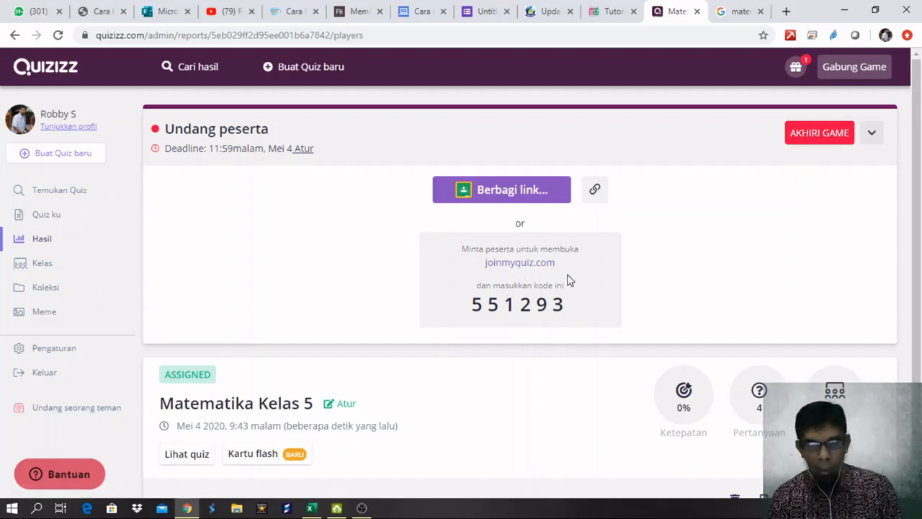
Open a Chrome incognito window and resize it onto the right side of the screen.
key("ctrl+shift+n")
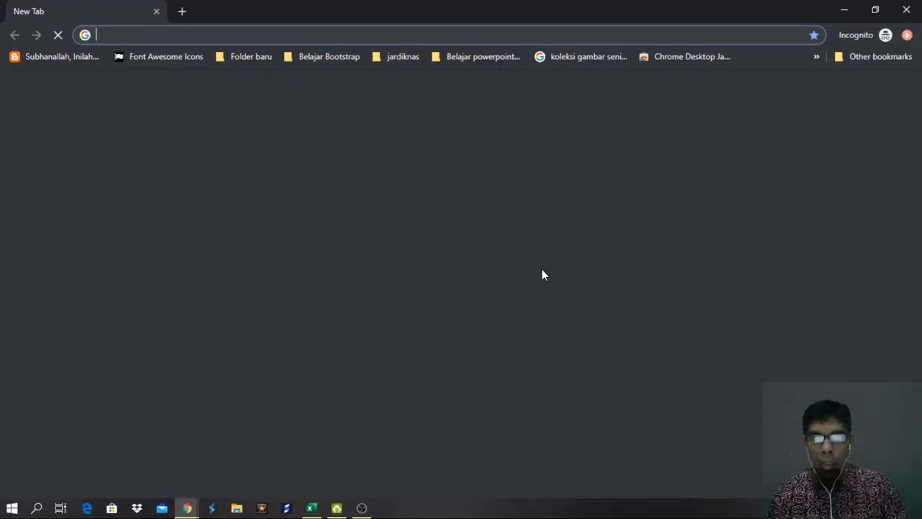
left_click(874, 10)
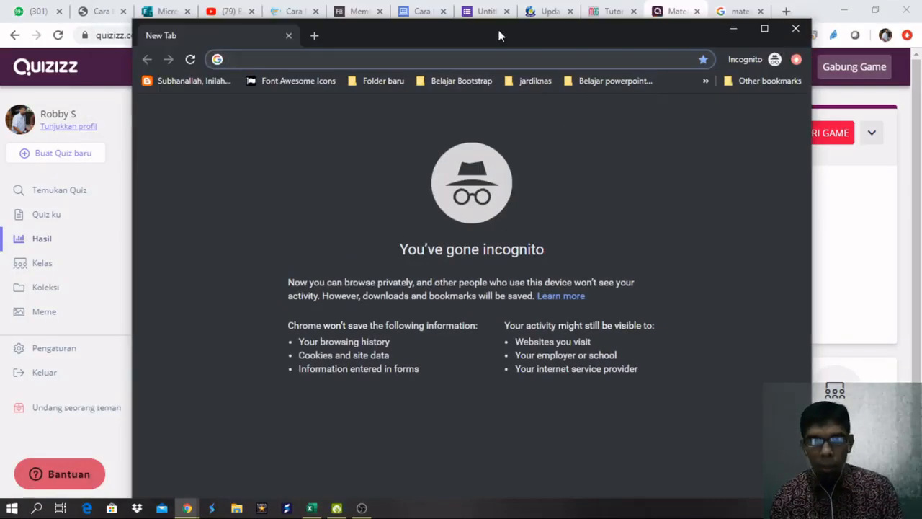
left_click_drag(130, 107, 354, 109)
left_click_drag(599, 26, 758, 86)
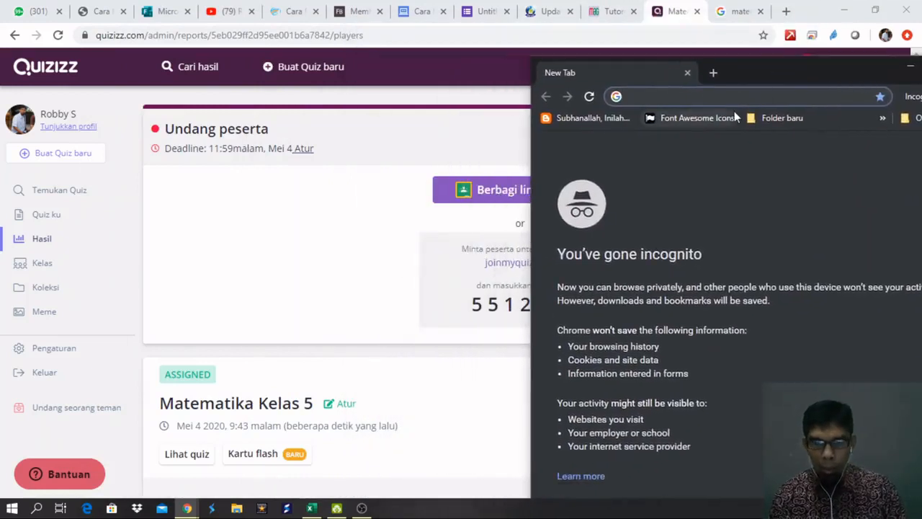
Load joinmyquizizz.com in the incognito window to reach the game-code join page.
type("joi")
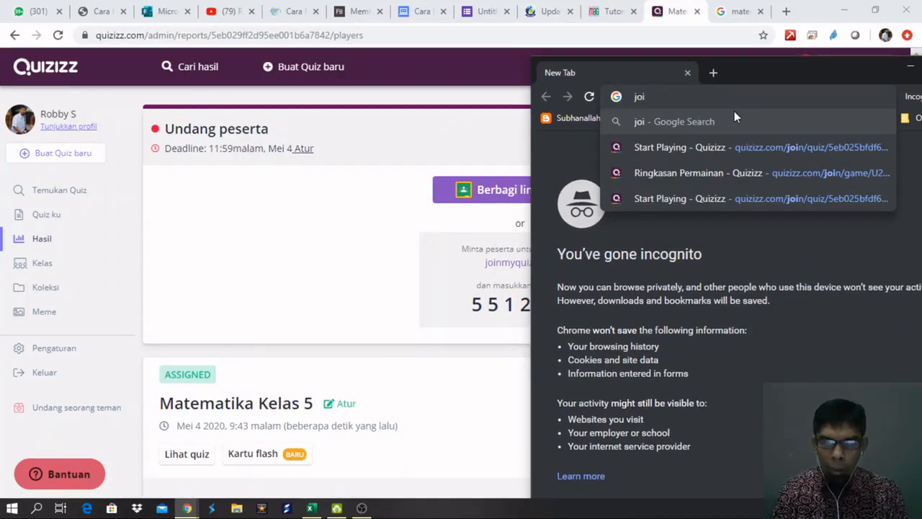
type("nmyquizizz.c")
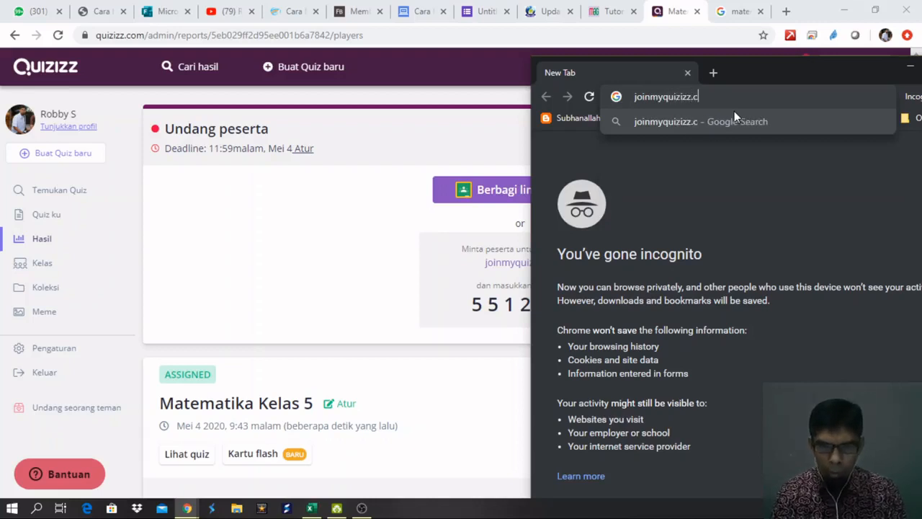
type("om")
key("Return")
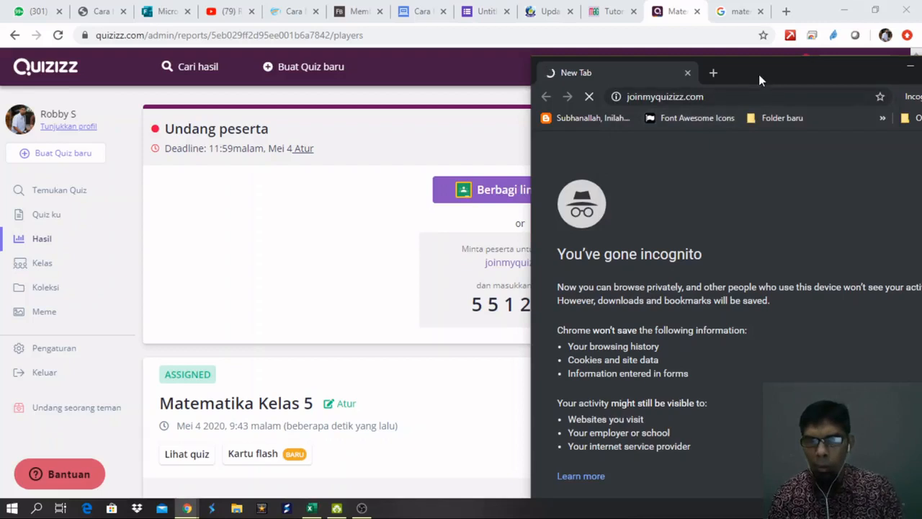
left_click_drag(763, 69, 848, 28)
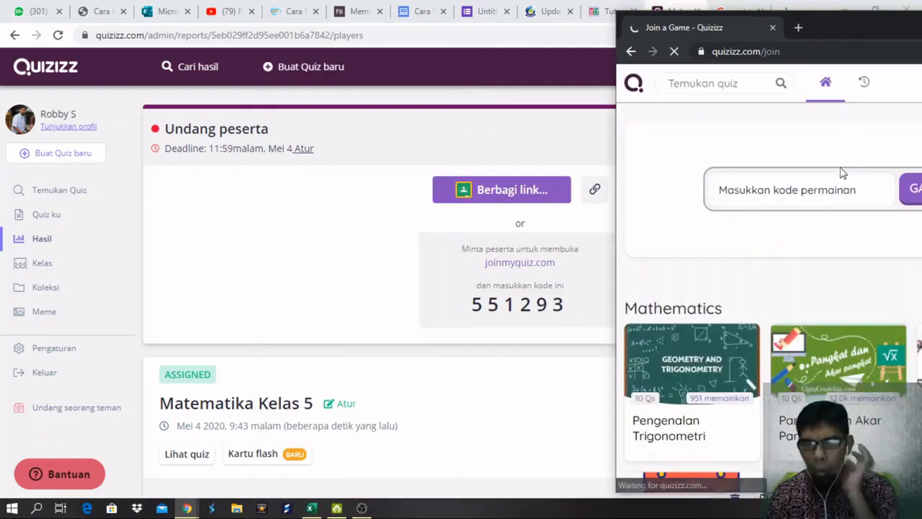
Join the quiz with game code 55 and widen the window to show the sign-up notice.
left_click_drag(870, 27, 825, 13)
left_click(754, 182)
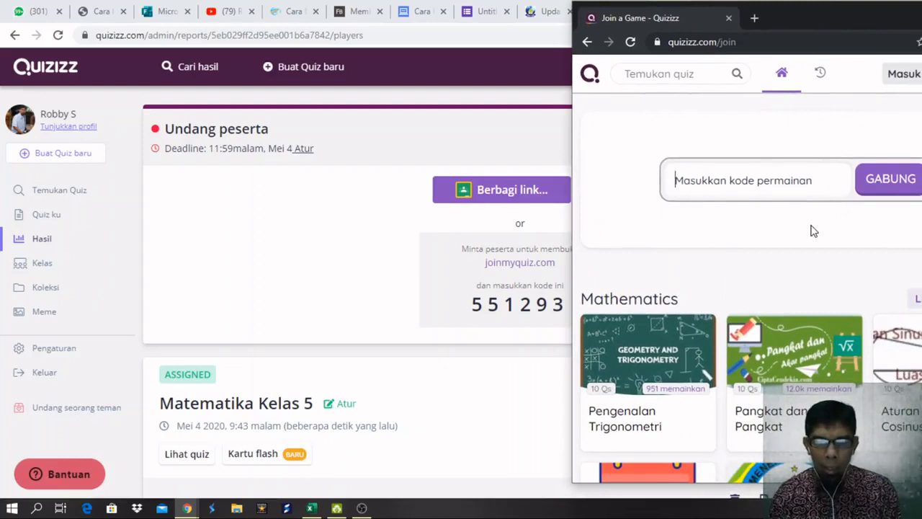
type("551293")
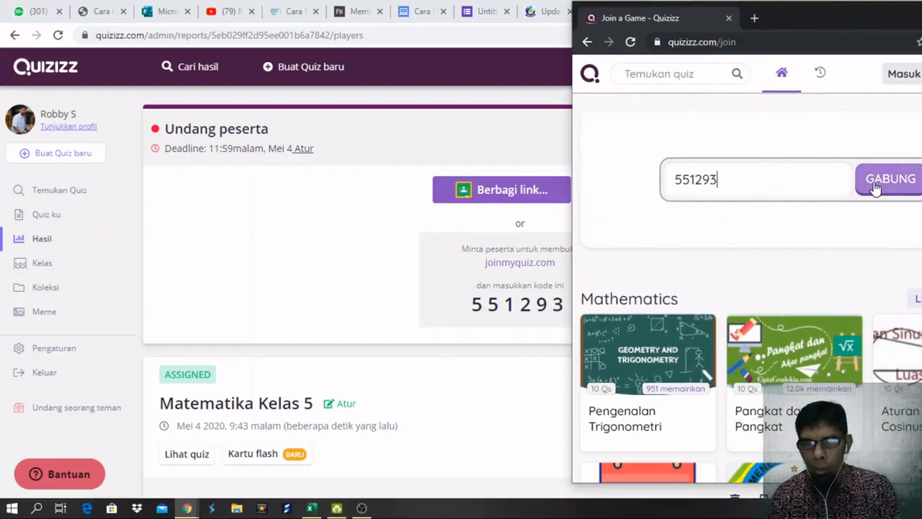
left_click(875, 188)
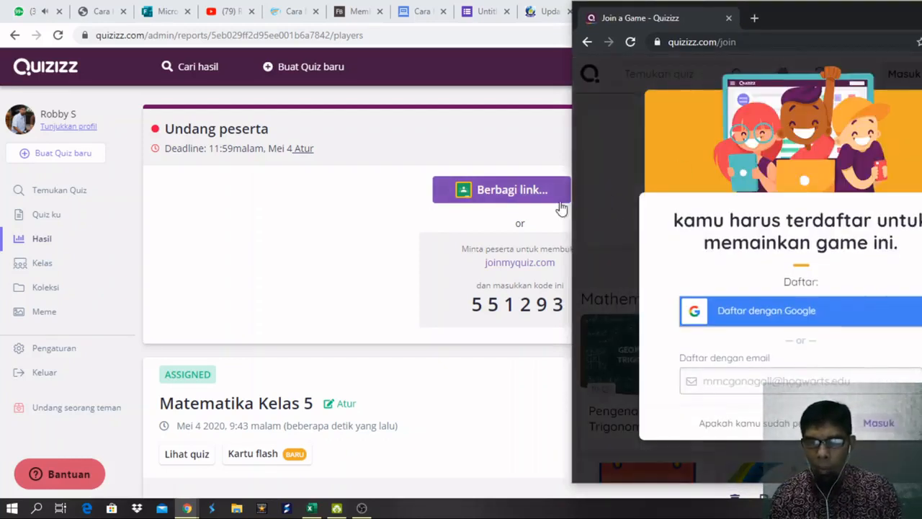
left_click_drag(571, 205, 550, 216)
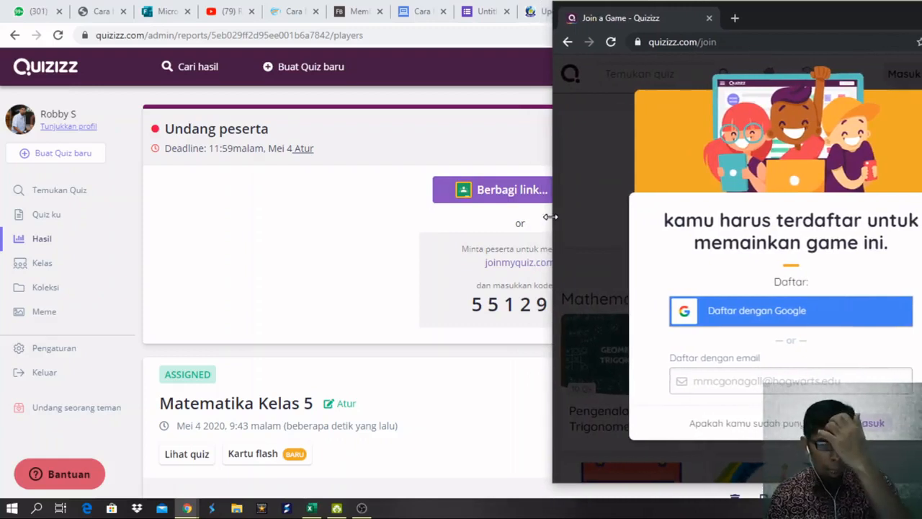
left_click_drag(551, 216, 357, 263)
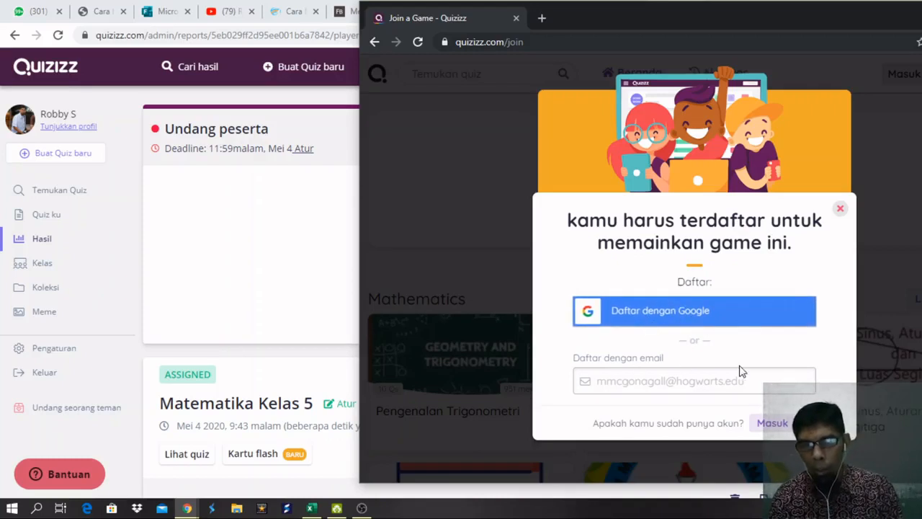
Choose to sign up for the game with a Google account.
left_click(679, 321)
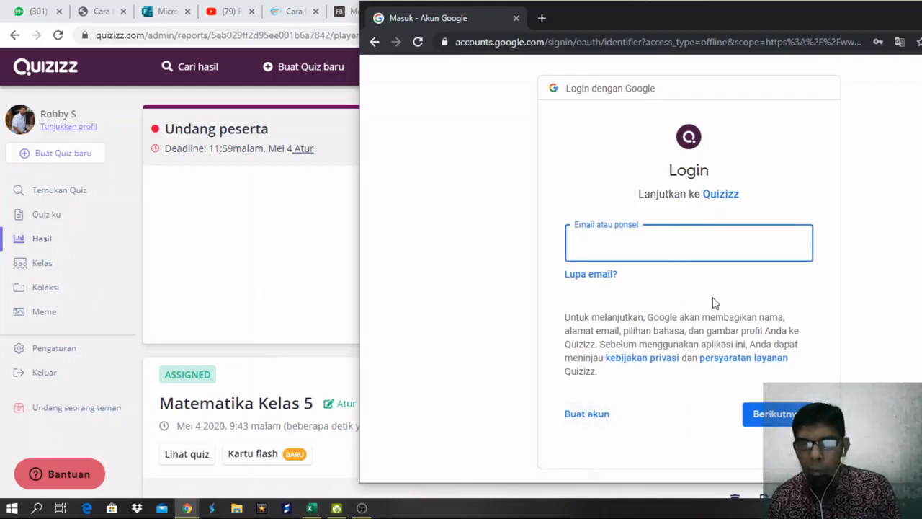
scroll(613, 393, "down", 1)
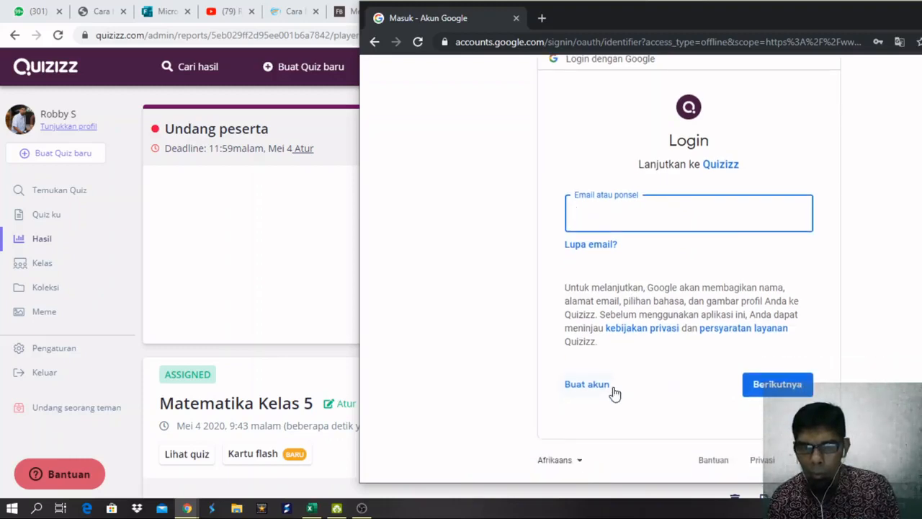
scroll(614, 393, "up", 1)
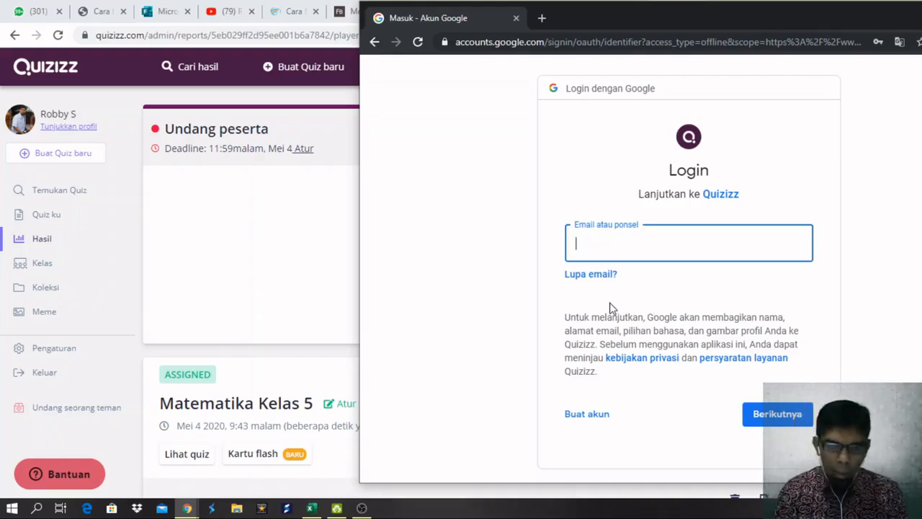
Fill in the saved Google account's email, then submit its password to sign in.
type("s")
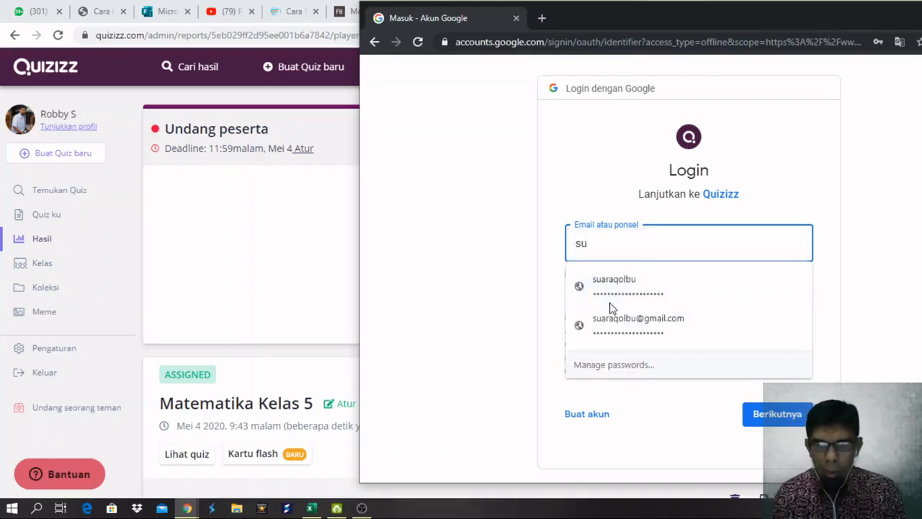
key("BackSpace")
type("si")
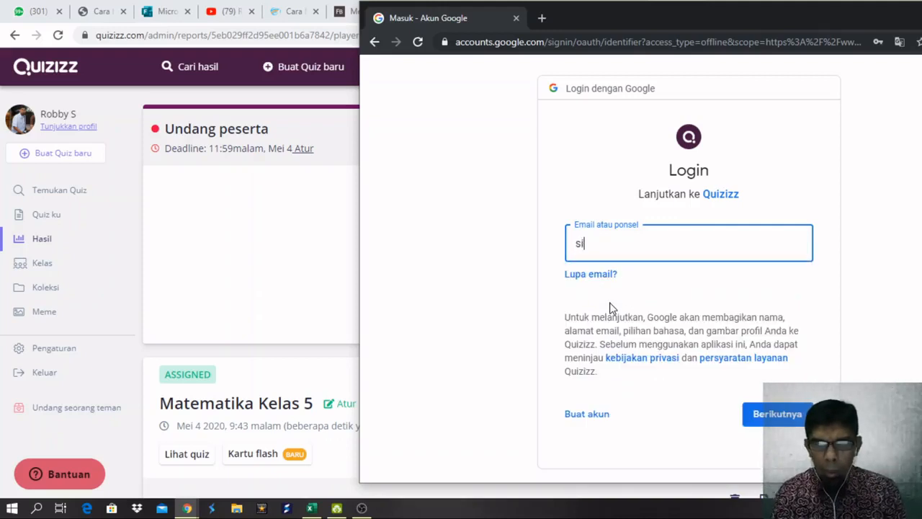
key("BackSpace")
key("BackSpace")
type("su")
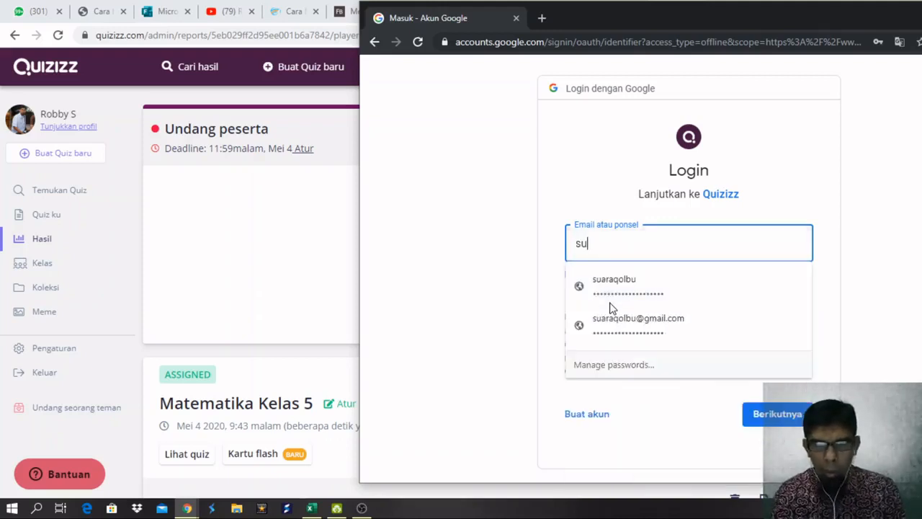
left_click(614, 283)
left_click(760, 417)
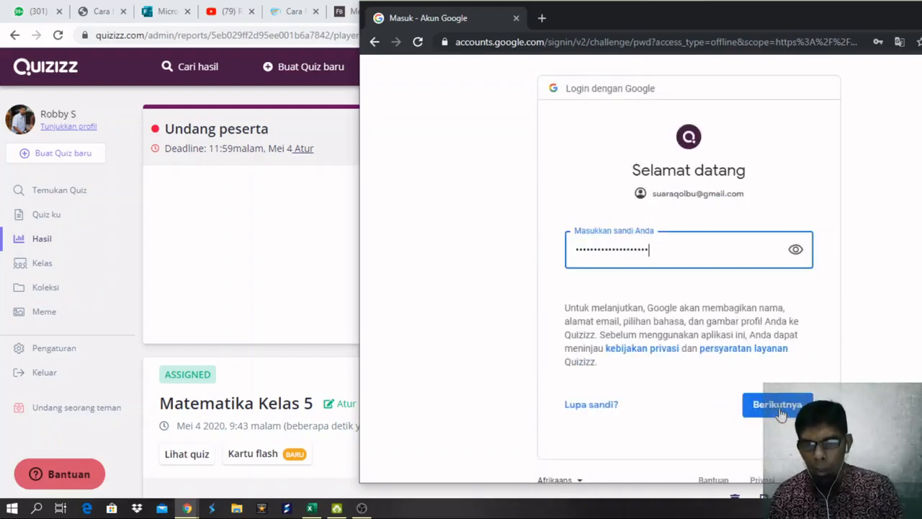
left_click(779, 406)
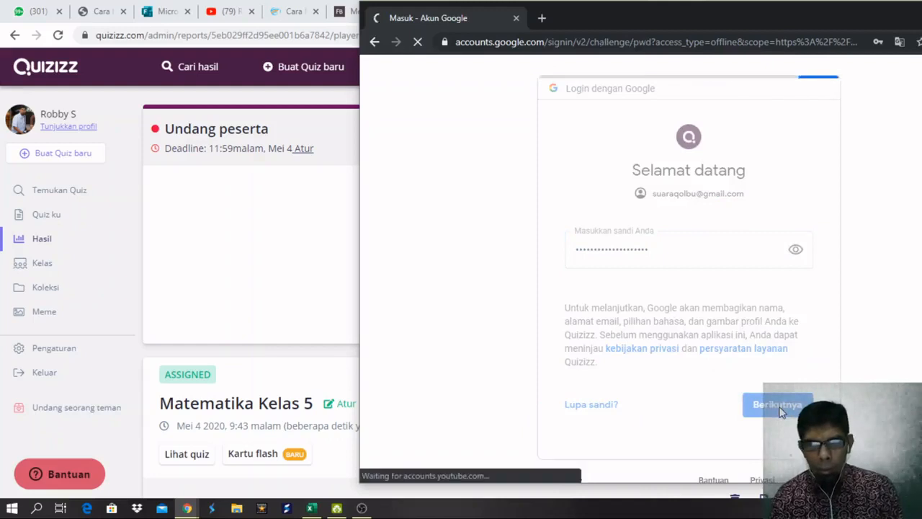